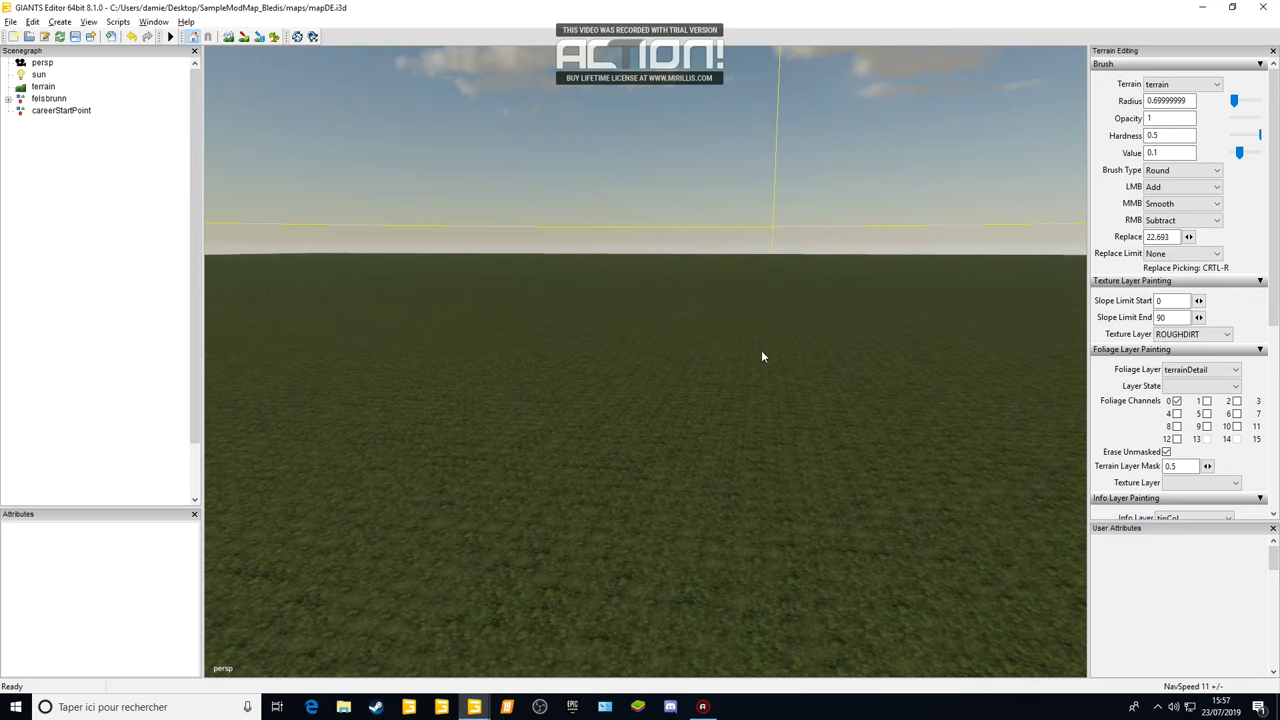
# - Import stabule.i3d from the map's maps/objet folder and place the building on the grass in view
pyautogui.keyDown('alt'); pyautogui.moveTo(773, 478); pyautogui.dragTo(797, 407); pyautogui.keyUp('alt')
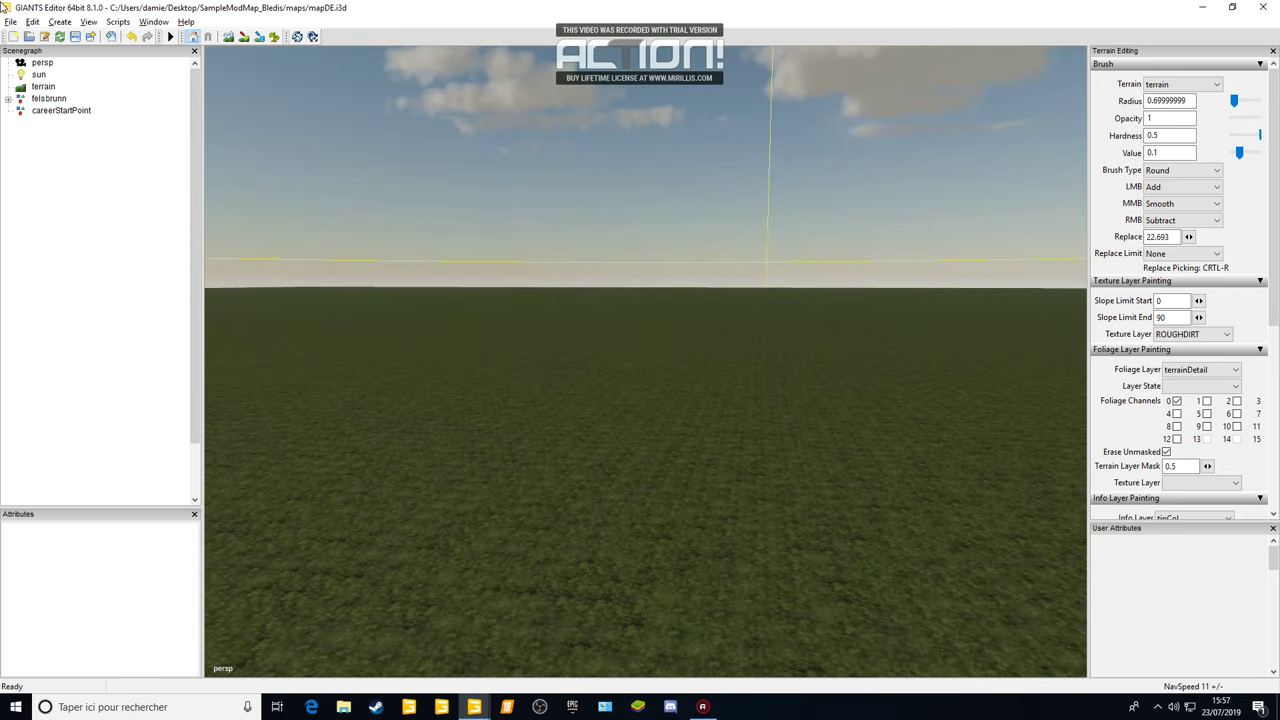
pyautogui.click(11, 21)
pyautogui.click(83, 163)
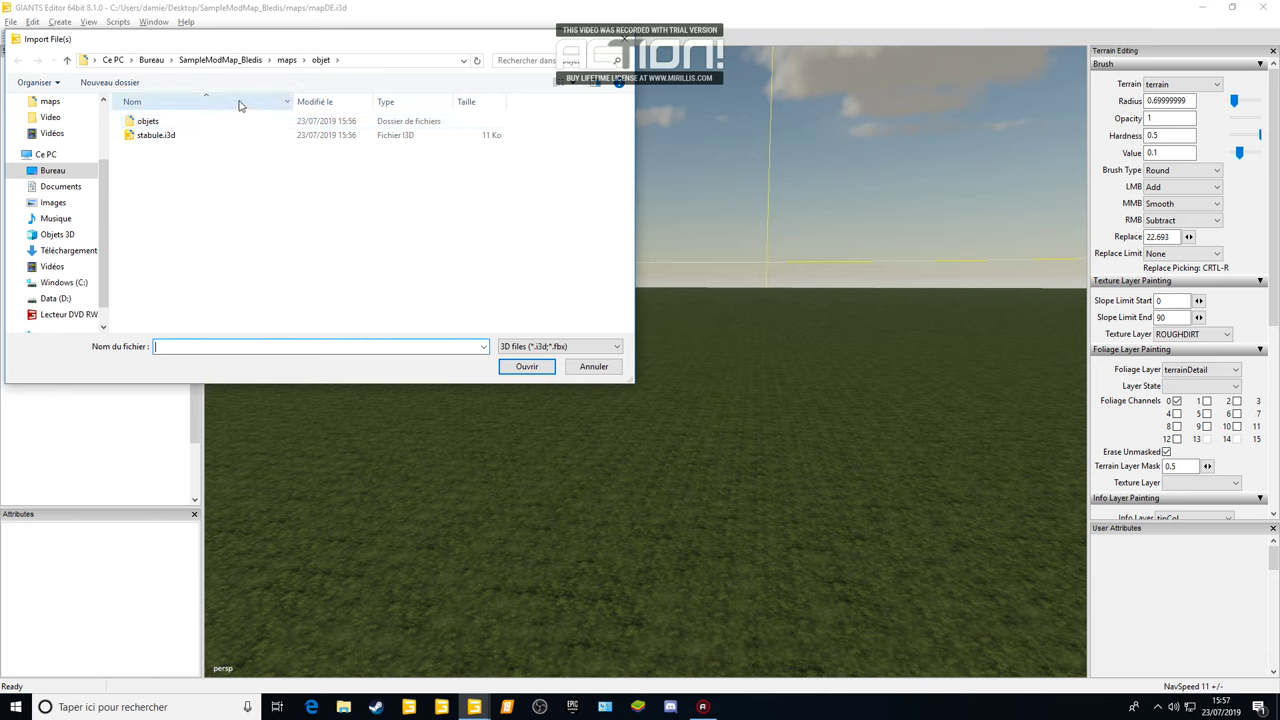
pyautogui.doubleClick(197, 126)
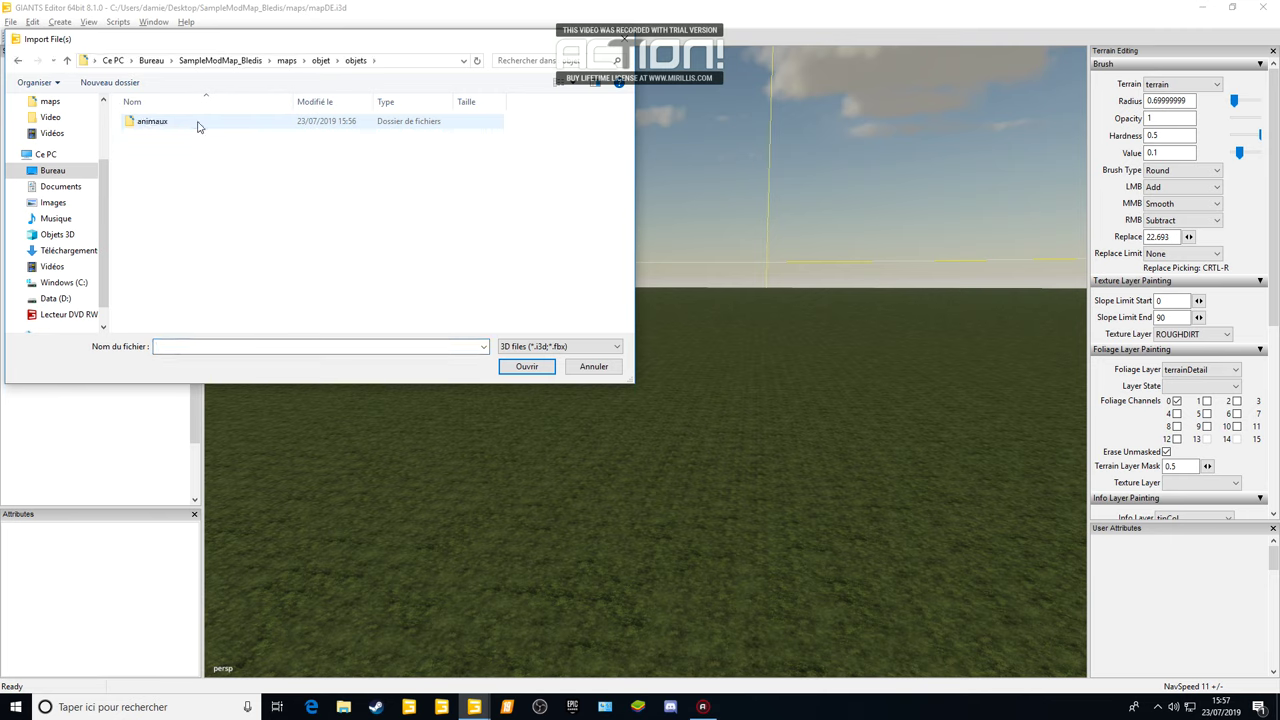
pyautogui.doubleClick(199, 126)
pyautogui.doubleClick(175, 128)
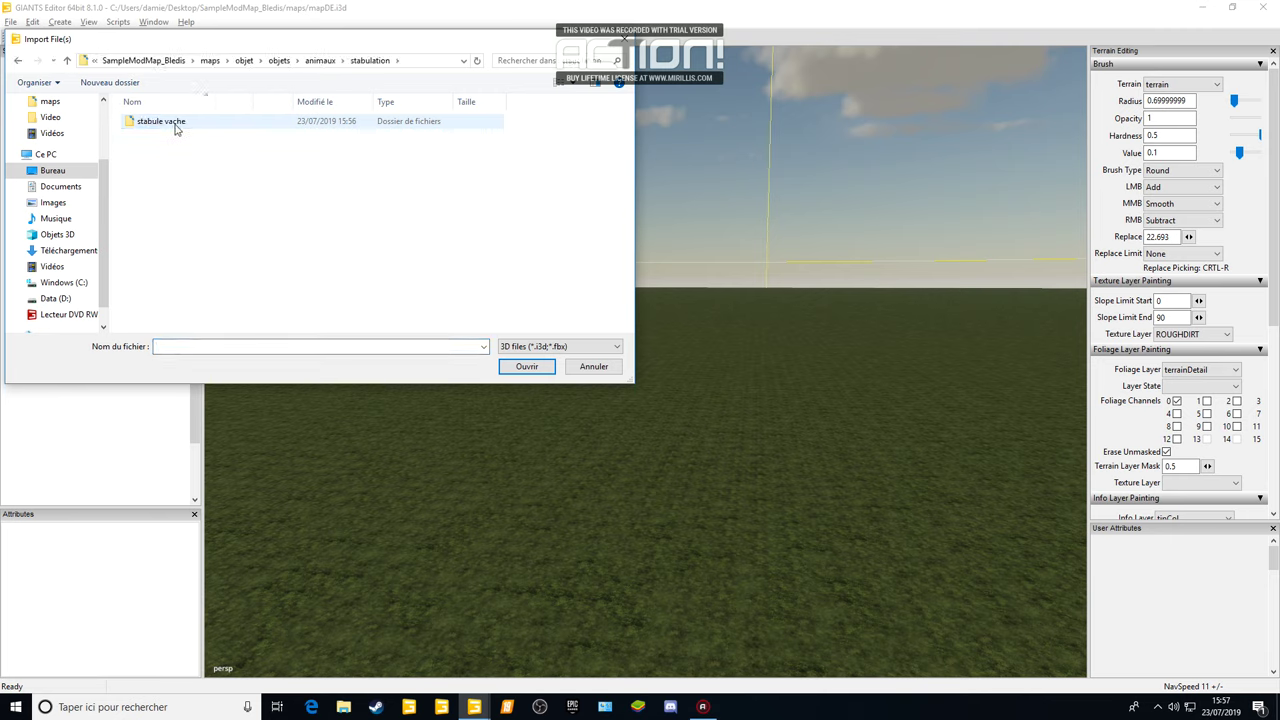
pyautogui.click(161, 62)
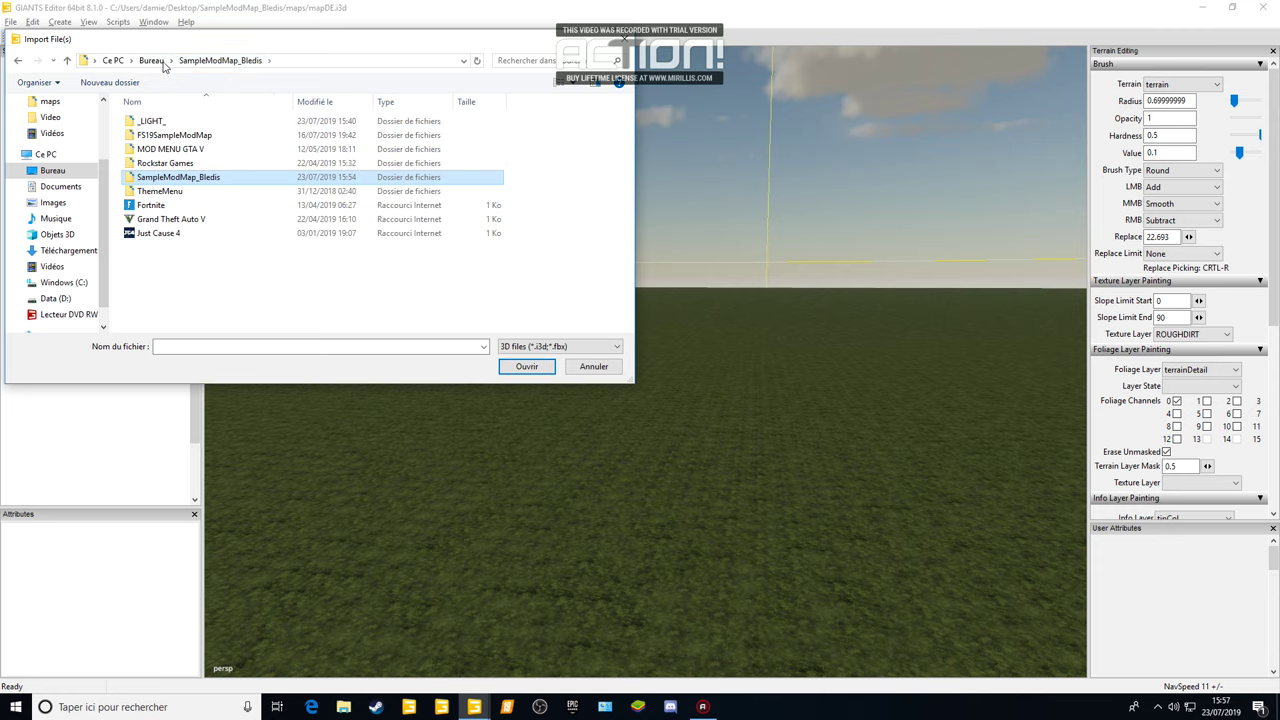
pyautogui.doubleClick(194, 184)
pyautogui.doubleClick(194, 122)
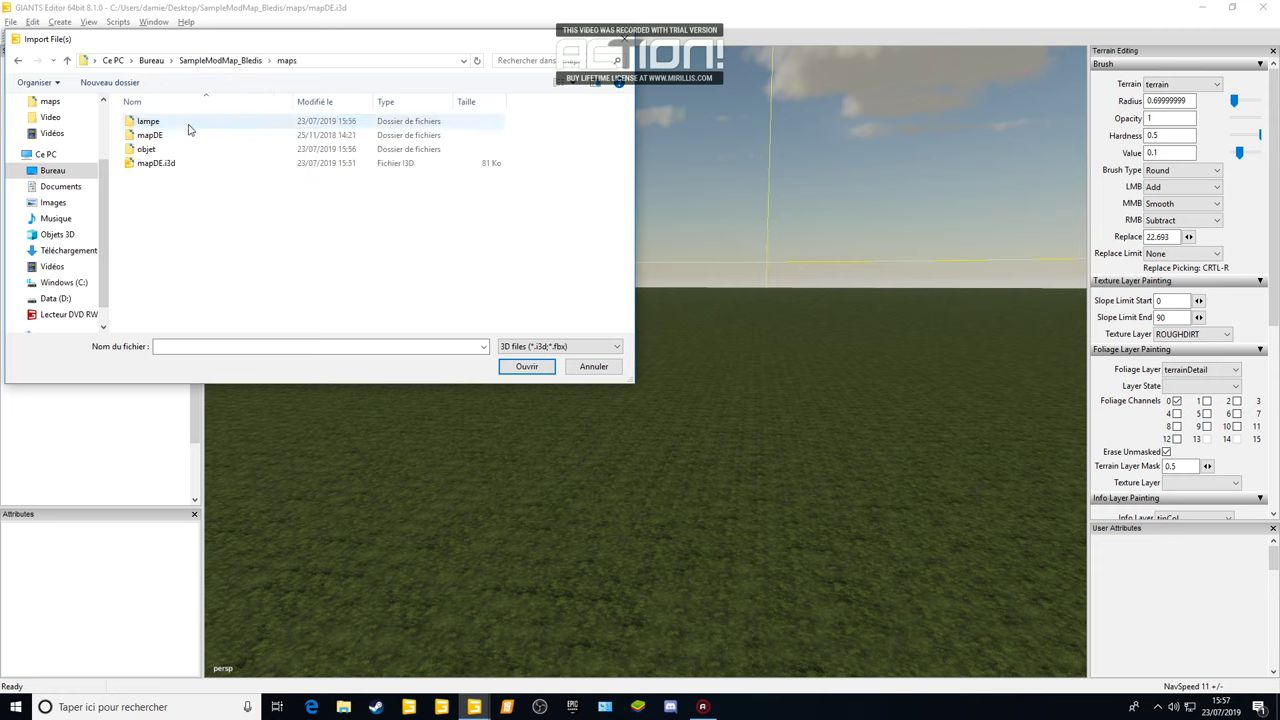
pyautogui.doubleClick(180, 149)
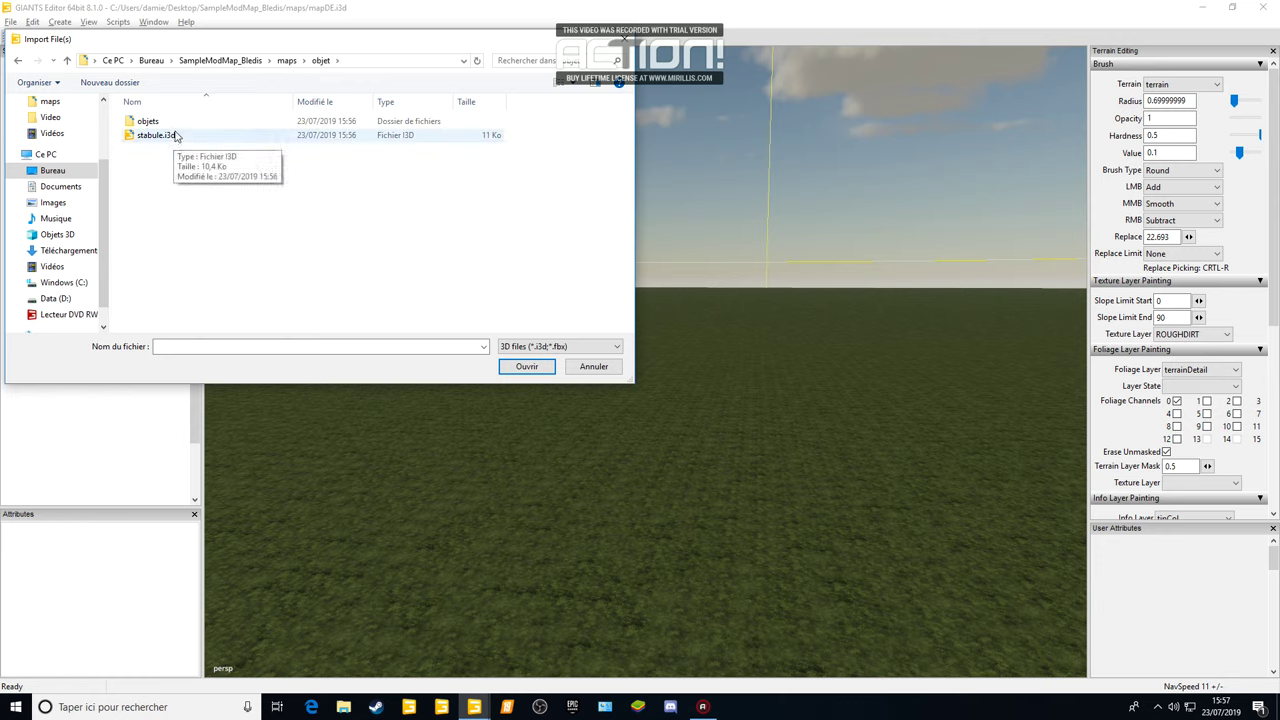
pyautogui.doubleClick(149, 121)
pyautogui.doubleClick(152, 121)
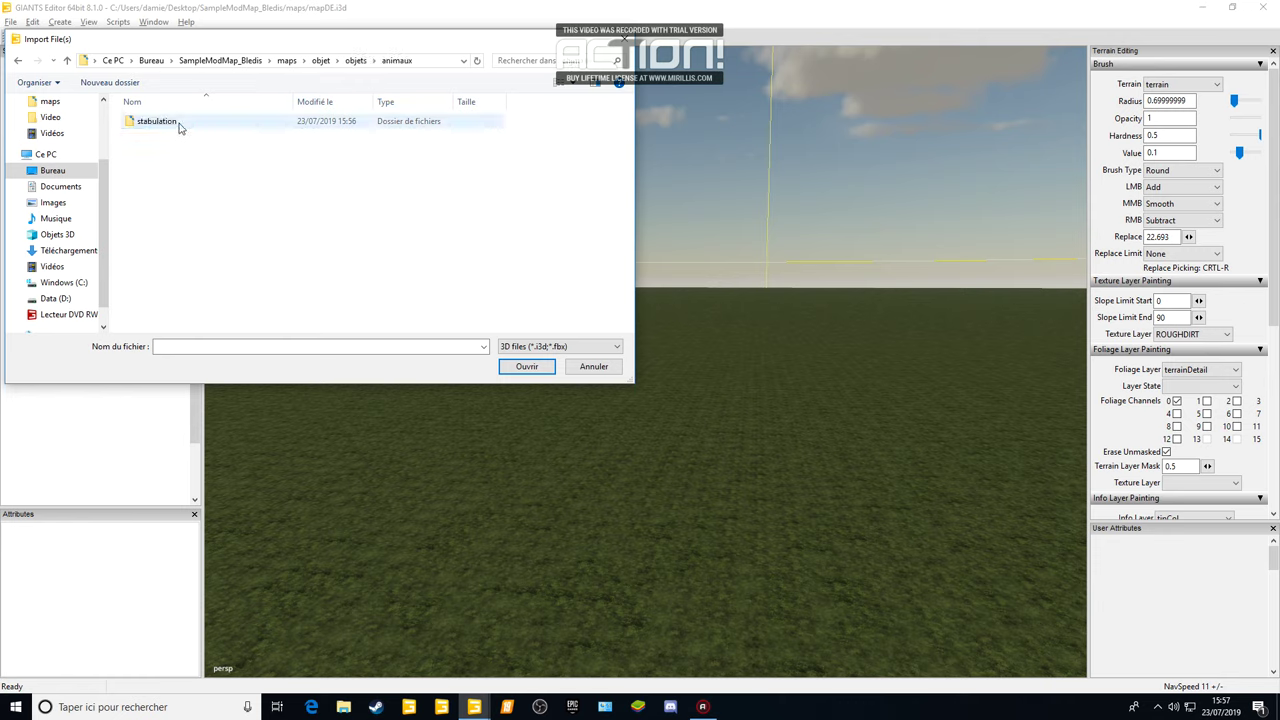
pyautogui.doubleClick(18, 61)
pyautogui.doubleClick(158, 135)
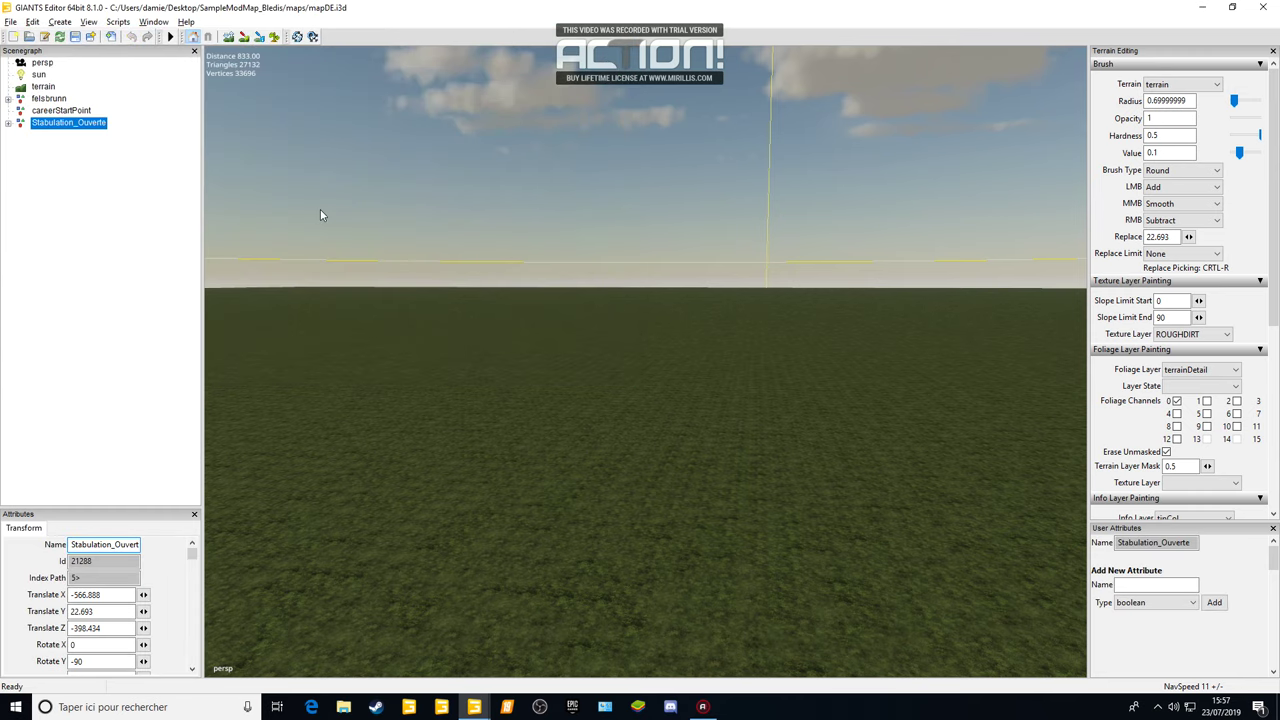
pyautogui.hotkey('ctrl', 'b')
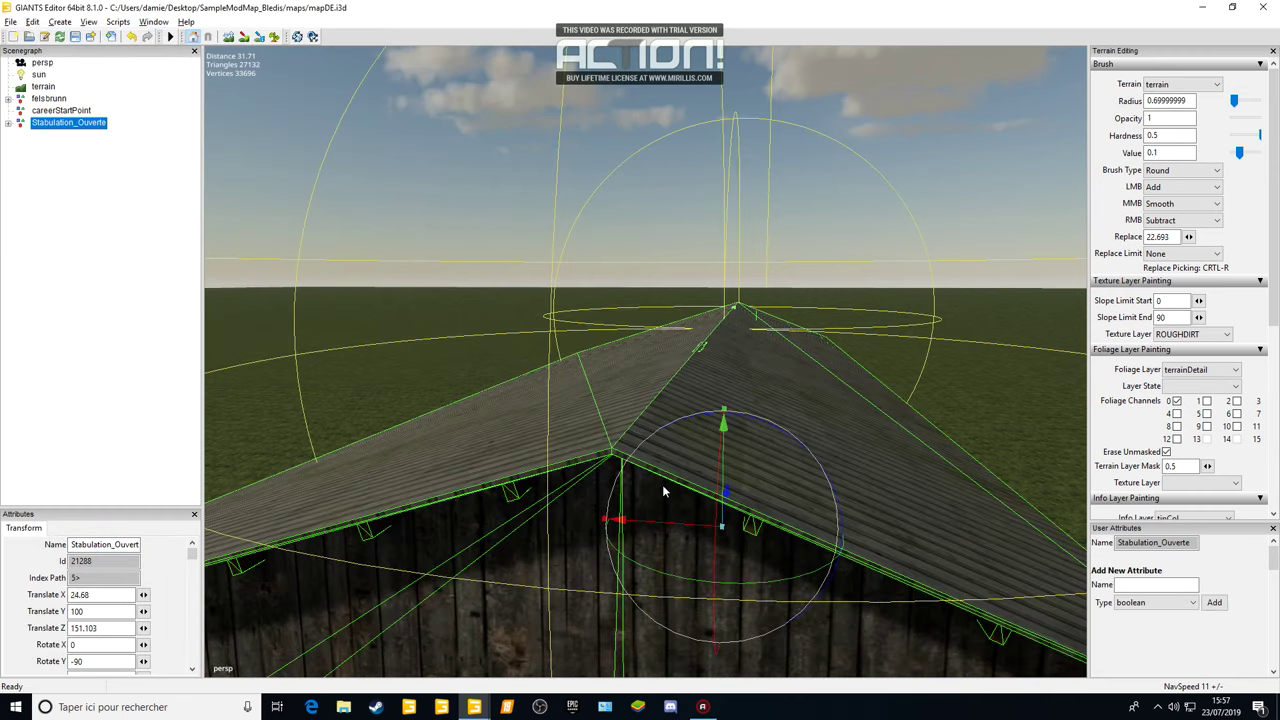
# - Delete the light_01 group from inside the Stabulation_Ouverte building
pyautogui.click(8, 122)
pyautogui.click(62, 291)
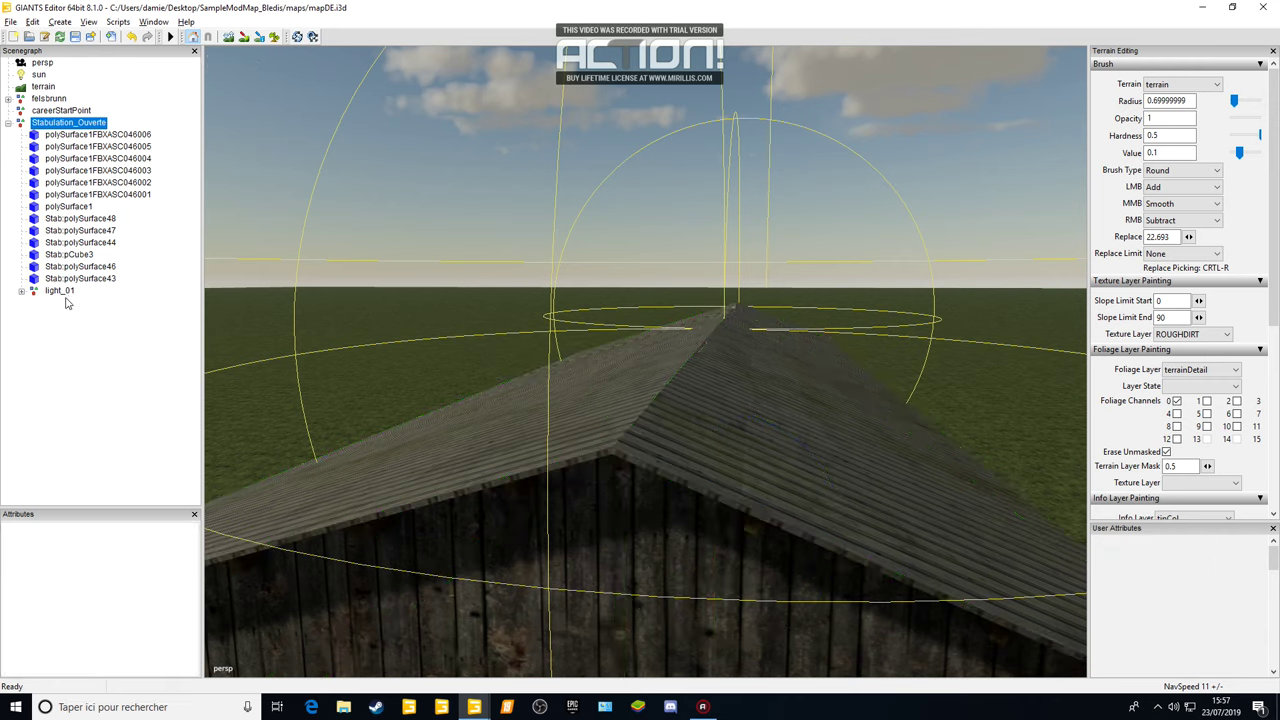
pyautogui.press('Delete')
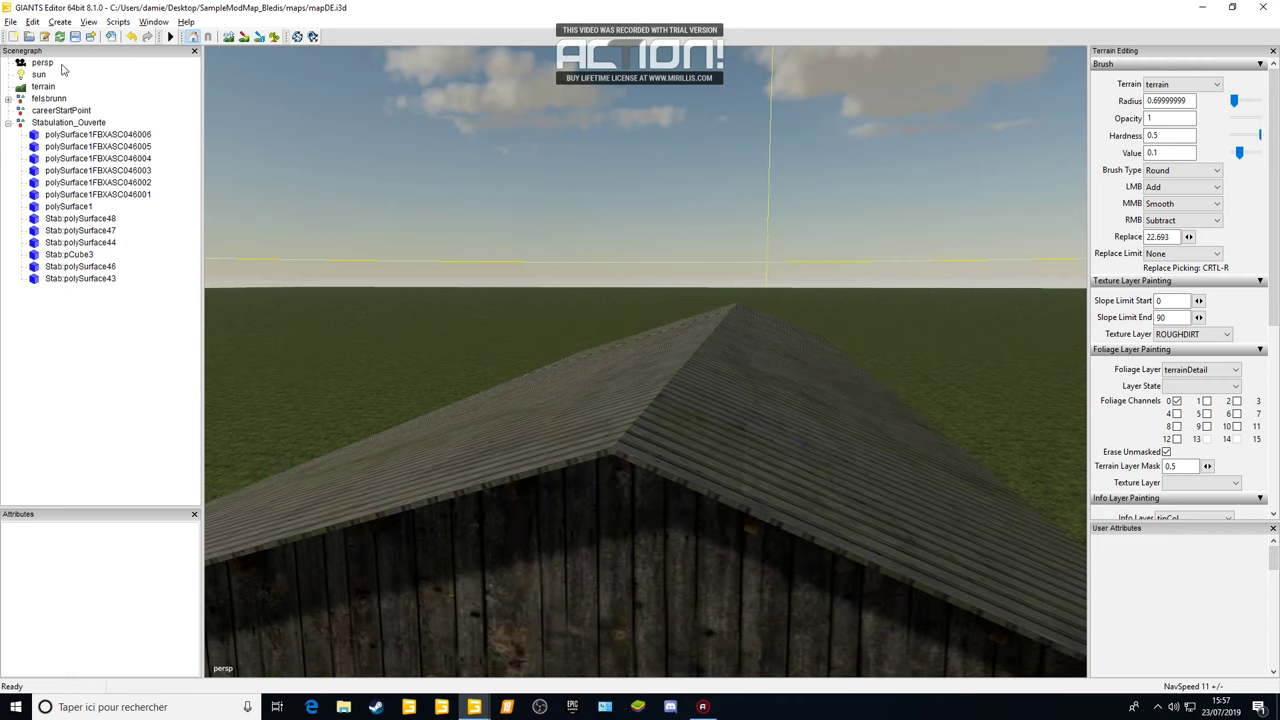
pyautogui.click(9, 123)
pyautogui.keyDown('alt'); pyautogui.moveTo(560, 310); pyautogui.dragTo(518, 416); pyautogui.keyUp('alt')
pyautogui.scroll(-3, 518, 416)
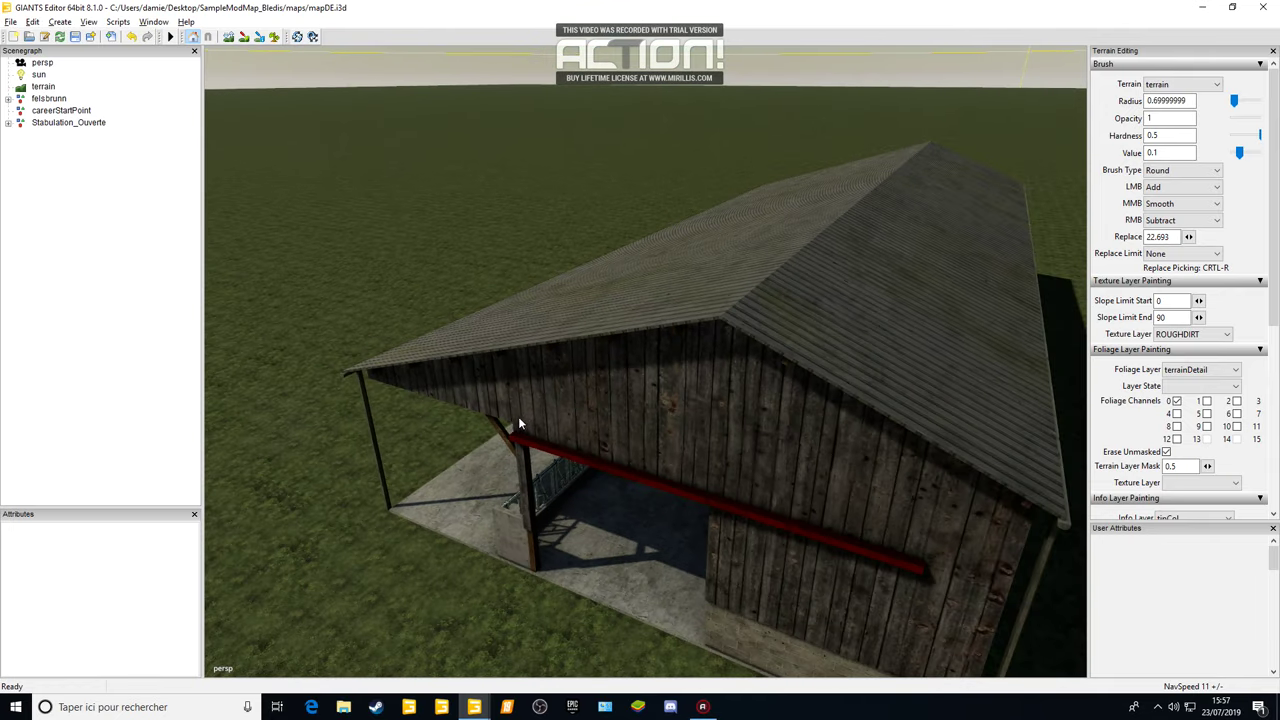
pyautogui.keyDown('alt'); pyautogui.moveTo(518, 416); pyautogui.dragTo(288, 217, button='middle'); pyautogui.keyUp('alt')
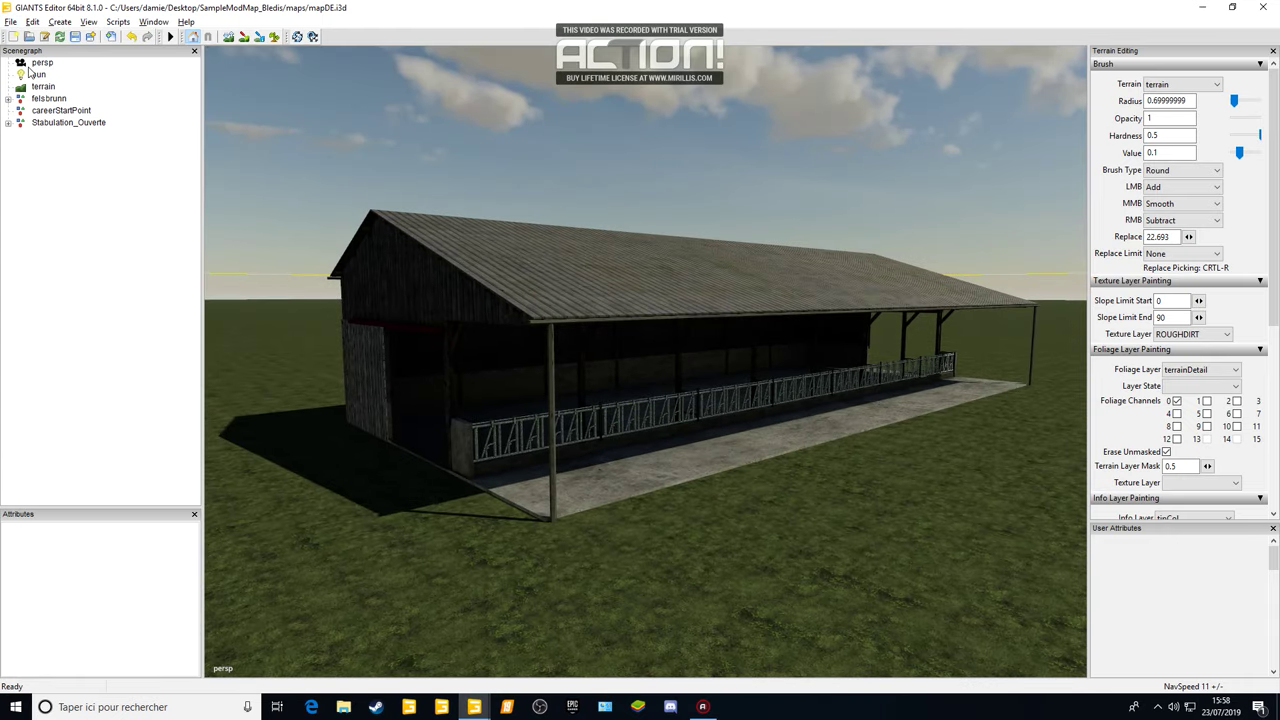
# - Import Light.i3d from the _LIGHT_ folder on the desktop (Bureau)
pyautogui.click(11, 22)
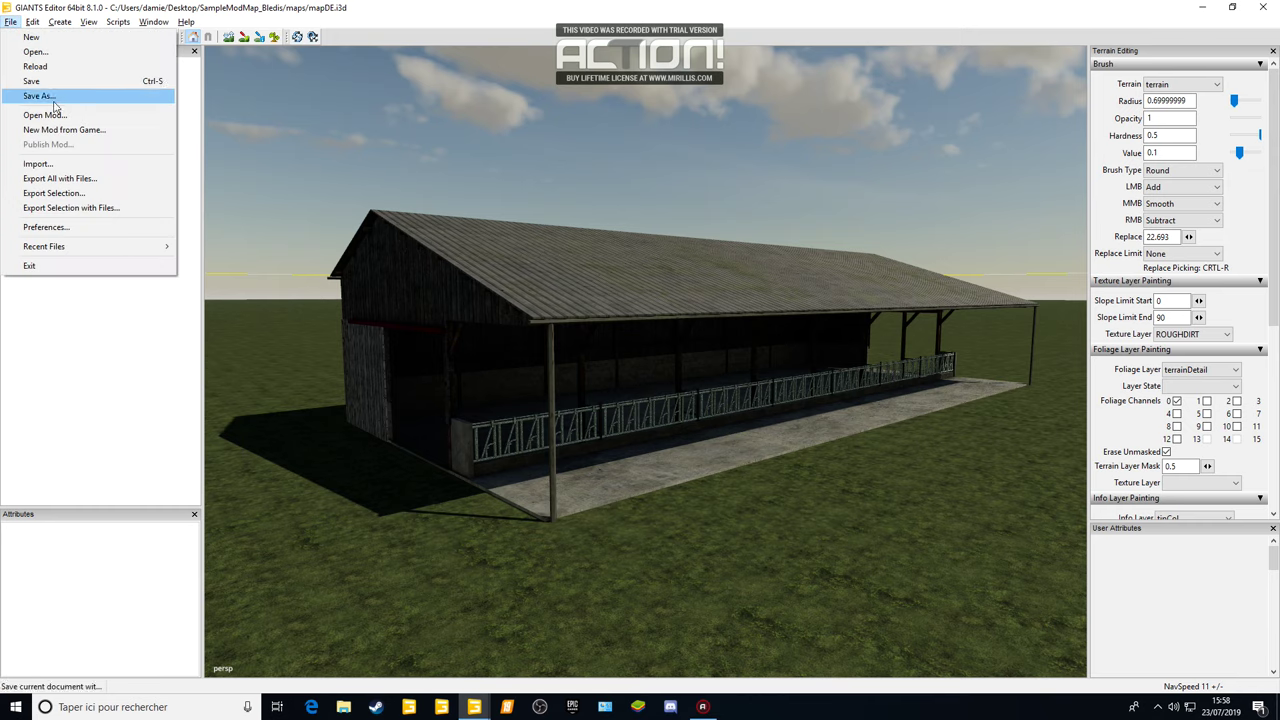
pyautogui.click(37, 164)
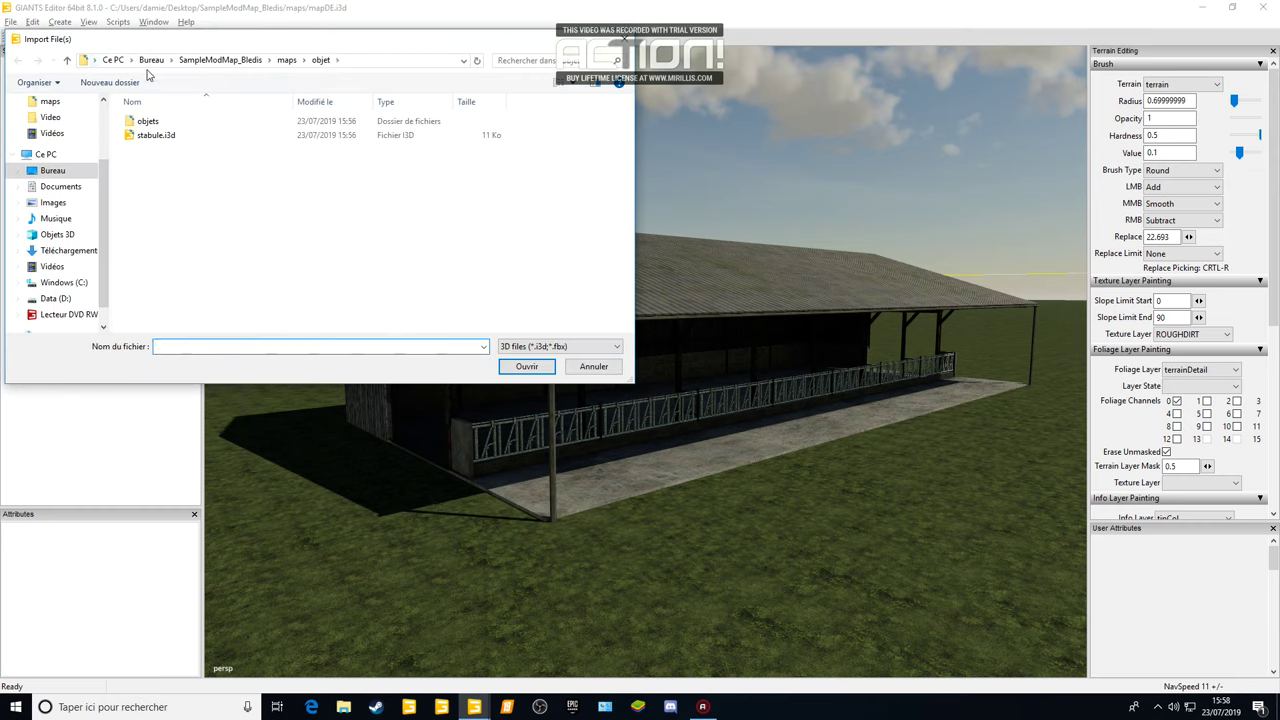
pyautogui.click(192, 60)
pyautogui.click(152, 60)
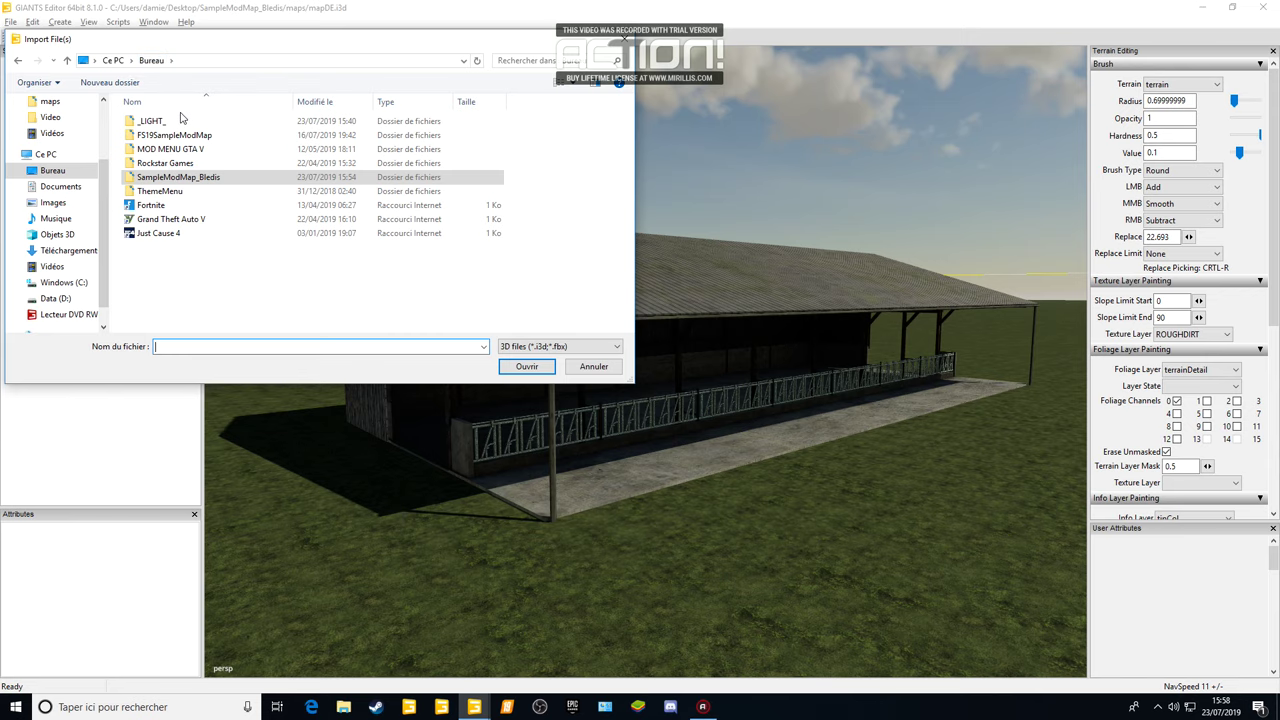
pyautogui.doubleClick(180, 120)
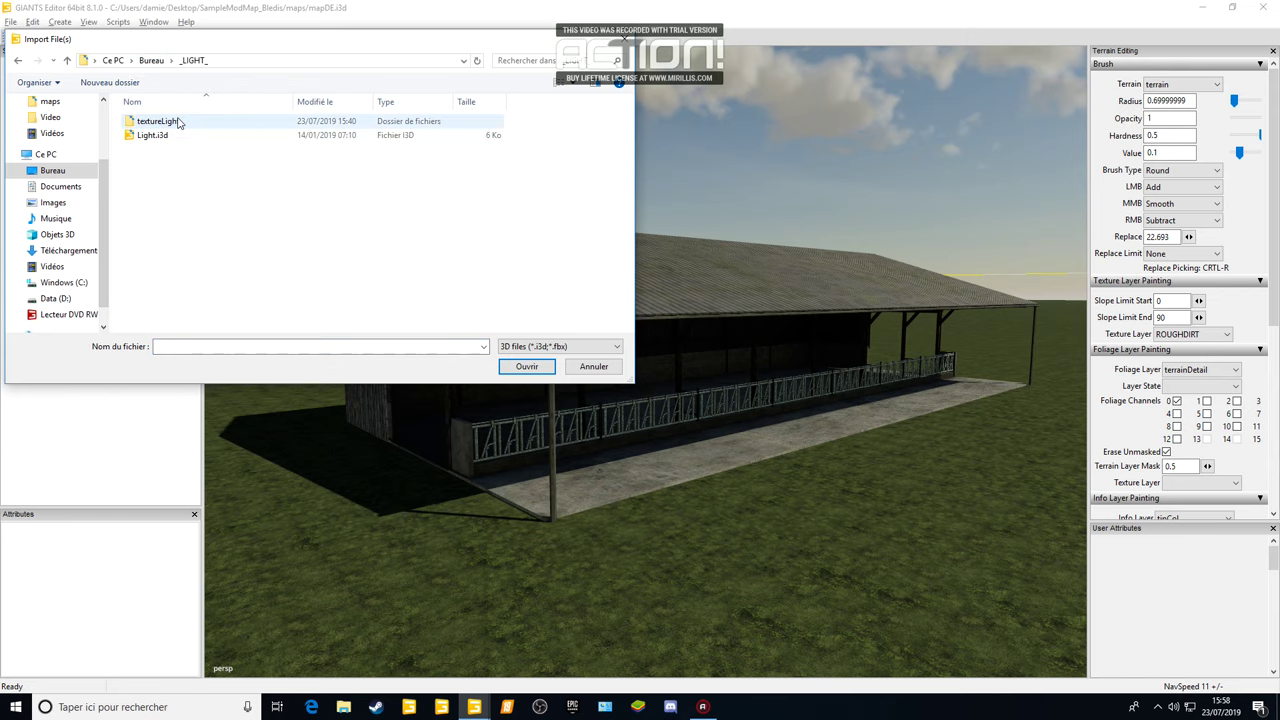
pyautogui.moveTo(177, 132); pyautogui.dragTo(178, 125)
pyautogui.doubleClick(156, 135)
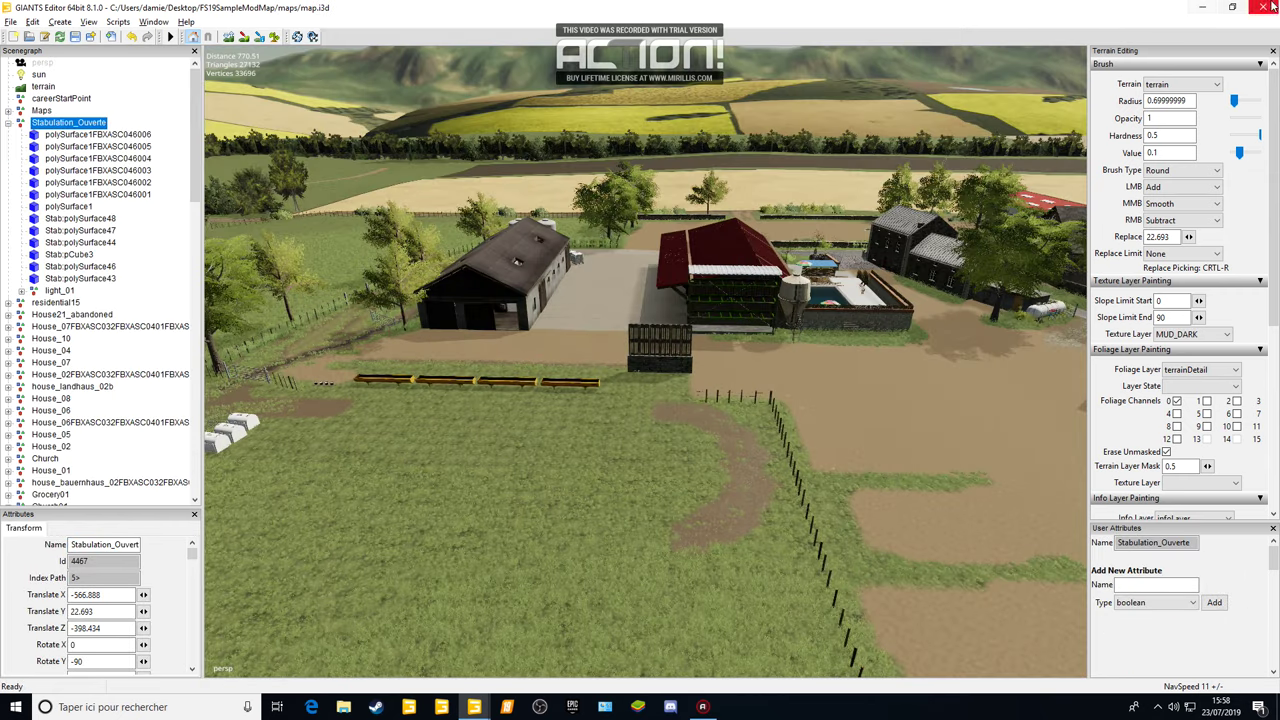
# - Close the other editor window with the FS19SampleModMap map.i3d, saving its changes
pyautogui.click(1266, 7)
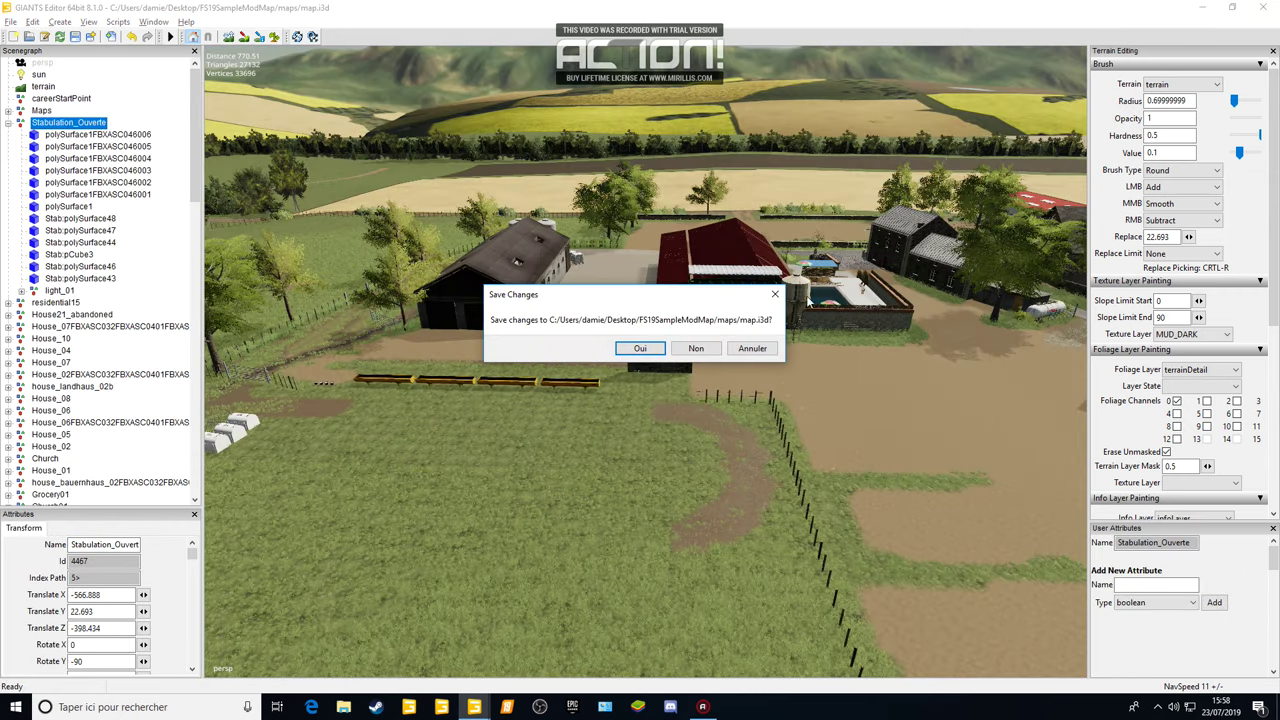
pyautogui.click(632, 354)
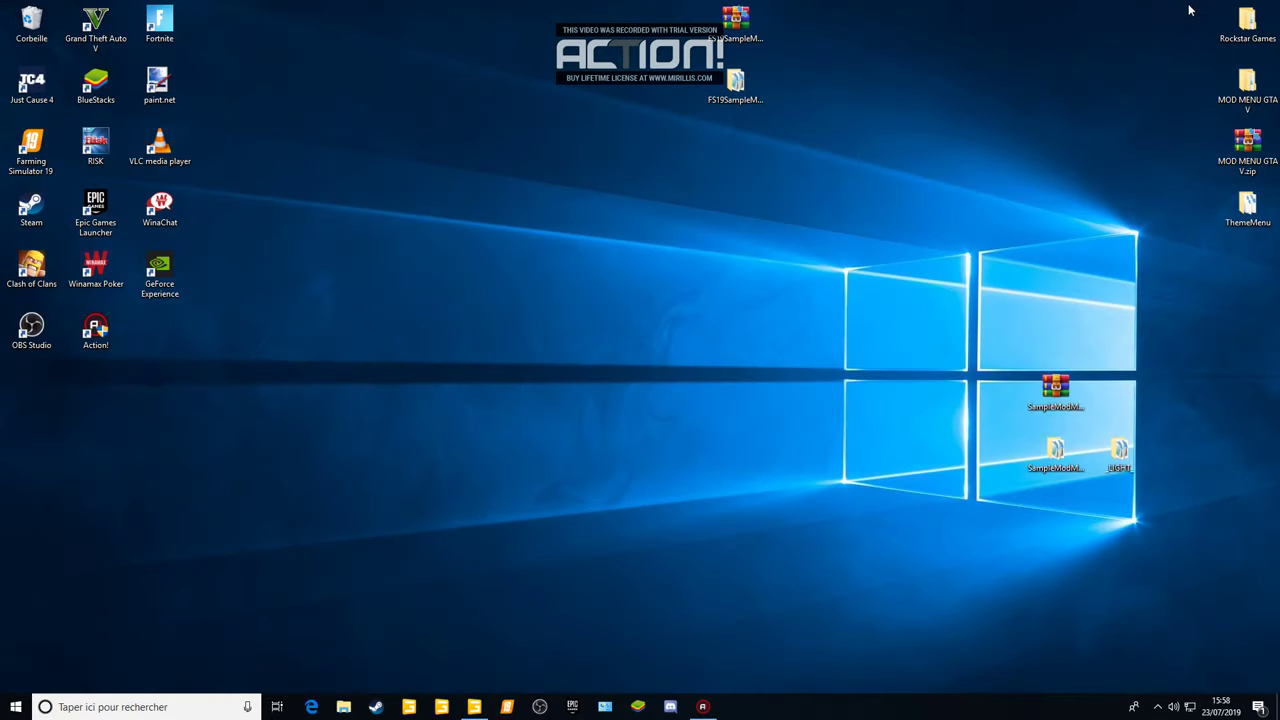
# - Move the _LIGHT_ folder to the middle of the desktop and open it to examine CODE.XML and Light.i3d
pyautogui.moveTo(733, 363); pyautogui.dragTo(734, 365)
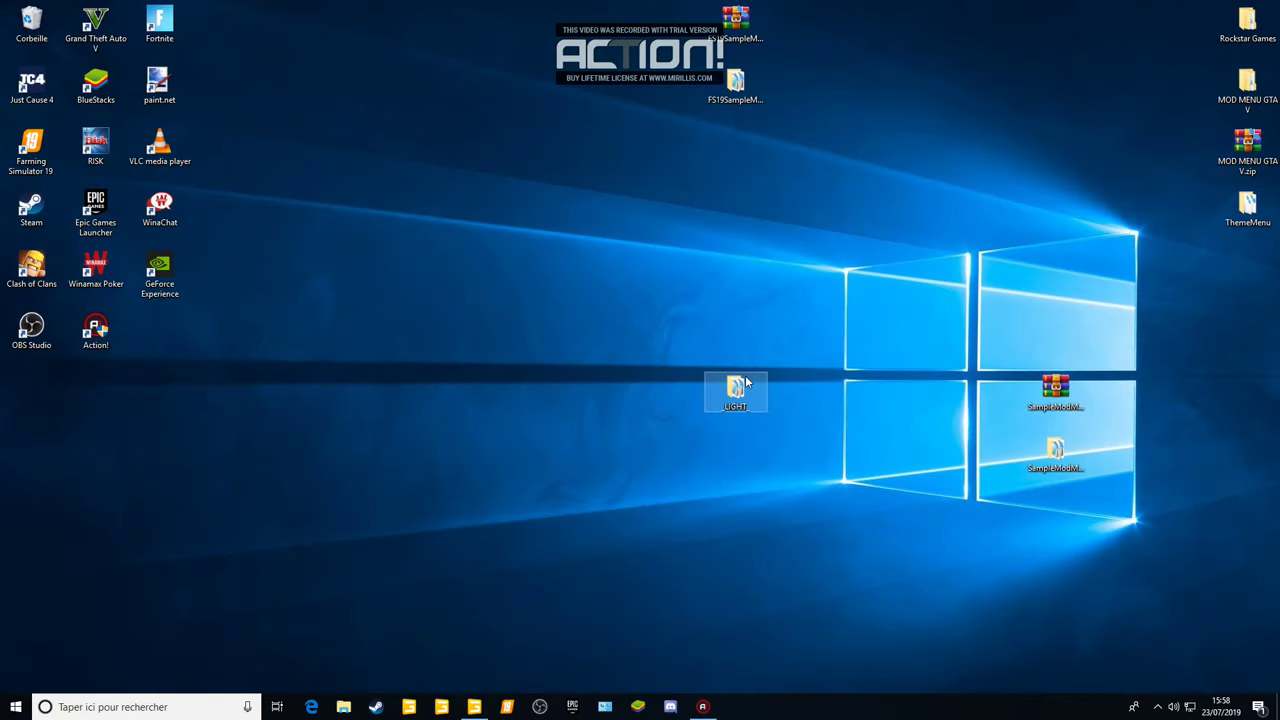
pyautogui.doubleClick(734, 365)
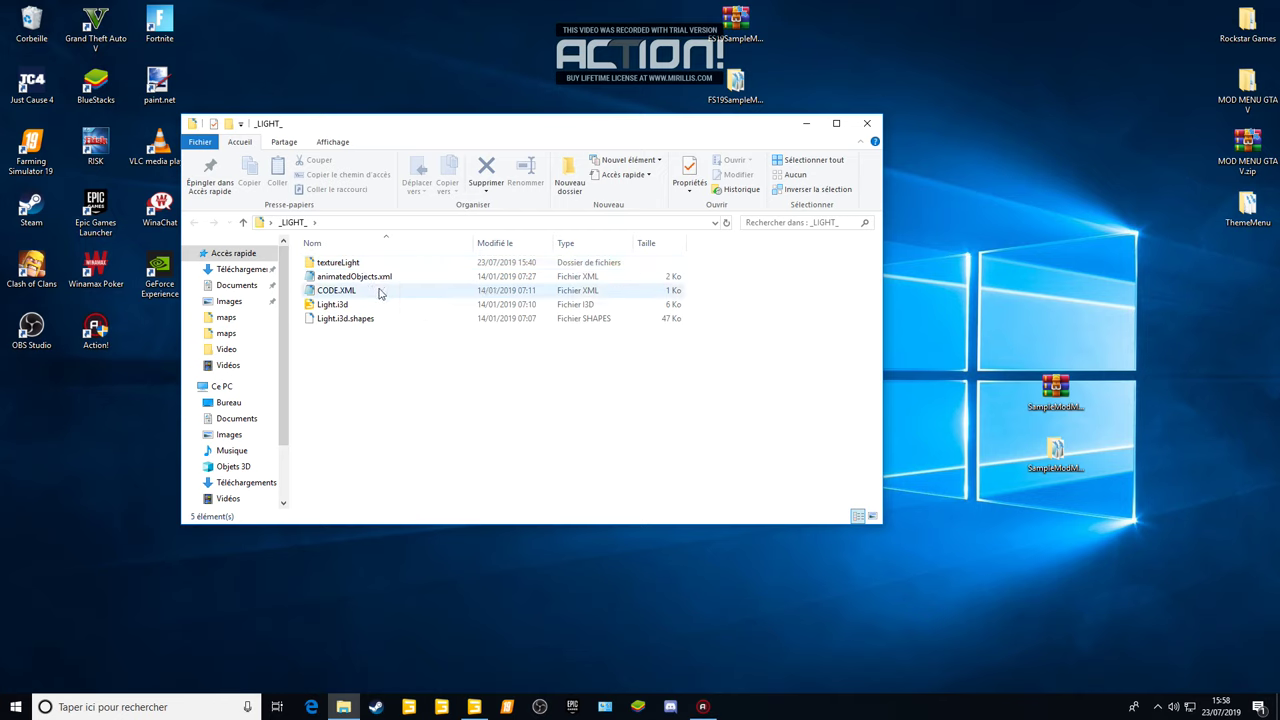
pyautogui.click(377, 292)
pyautogui.click(364, 305)
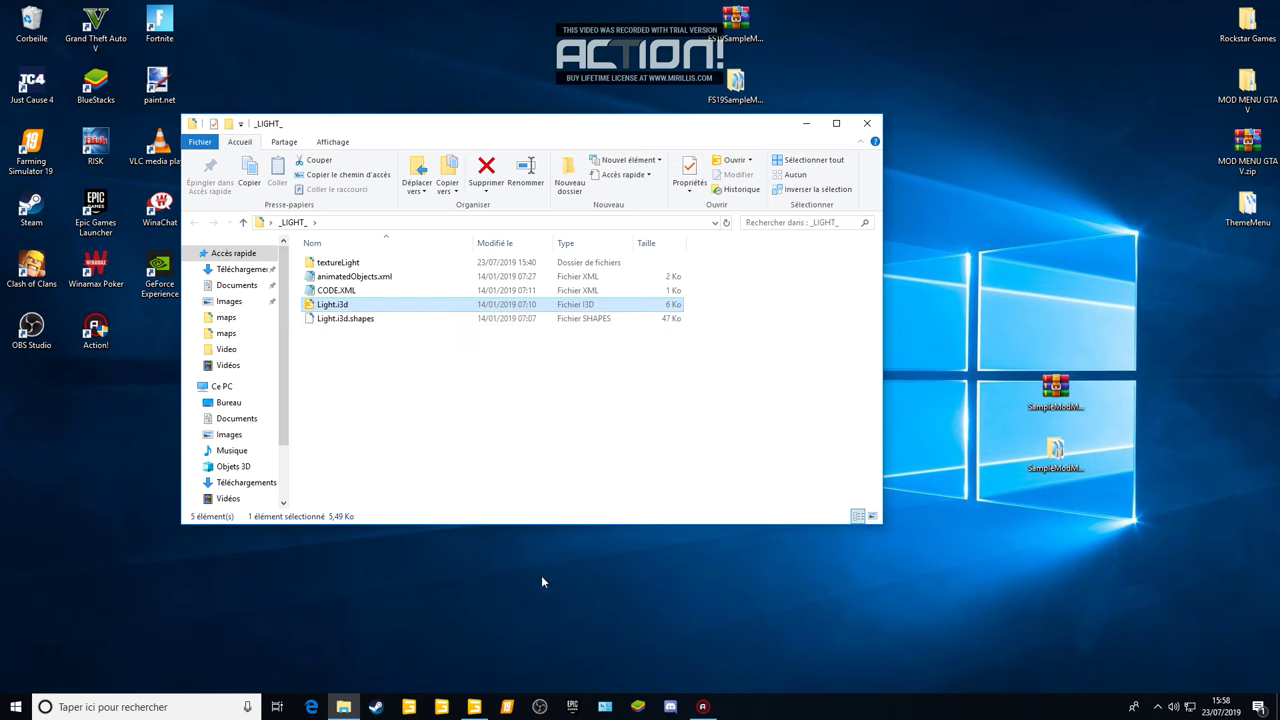
# - Switch back to GIANTS Editor, expand the imported light_01 group and place it on the grass in front of the barn
pyautogui.click(474, 706)
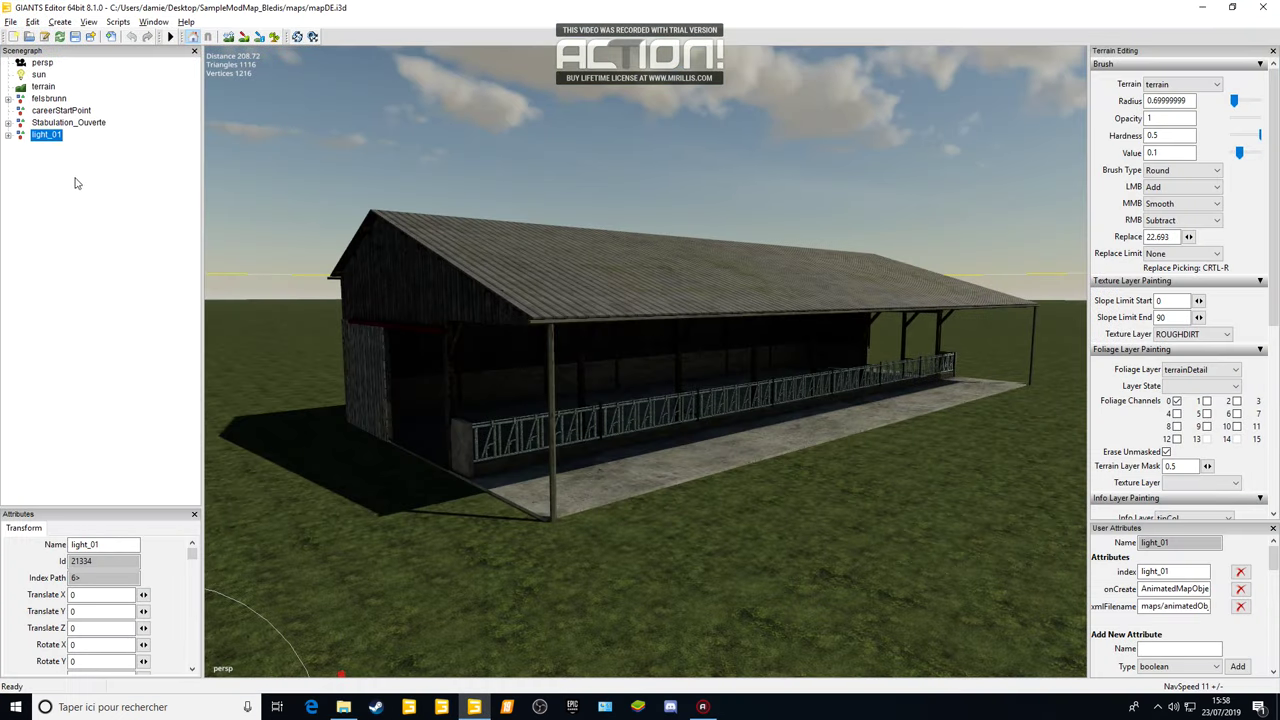
pyautogui.click(8, 136)
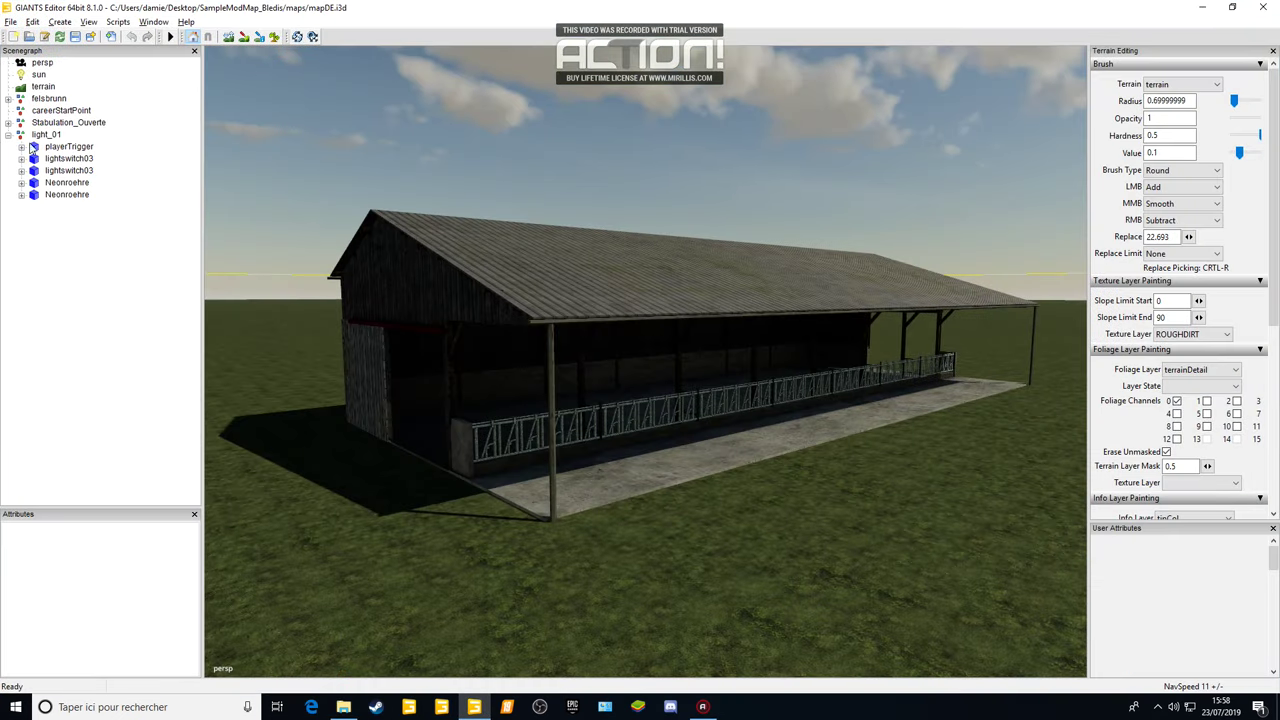
pyautogui.click(66, 196)
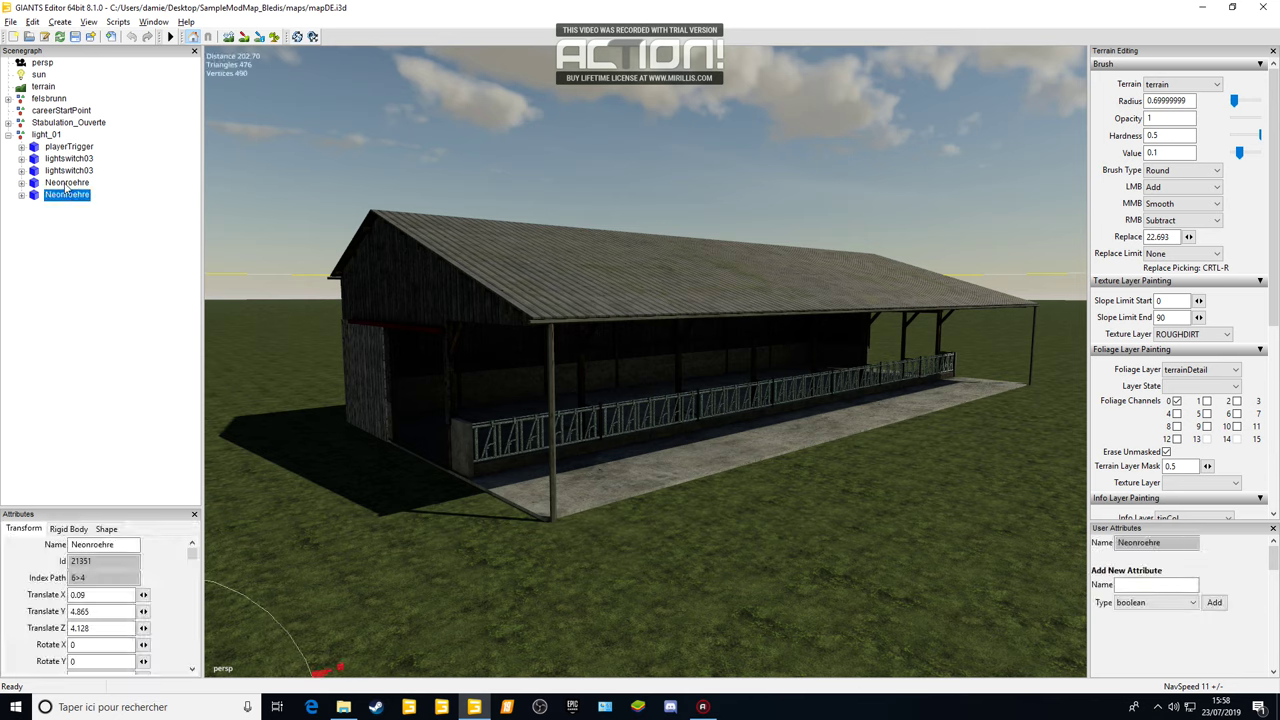
pyautogui.click(62, 183)
pyautogui.click(42, 135)
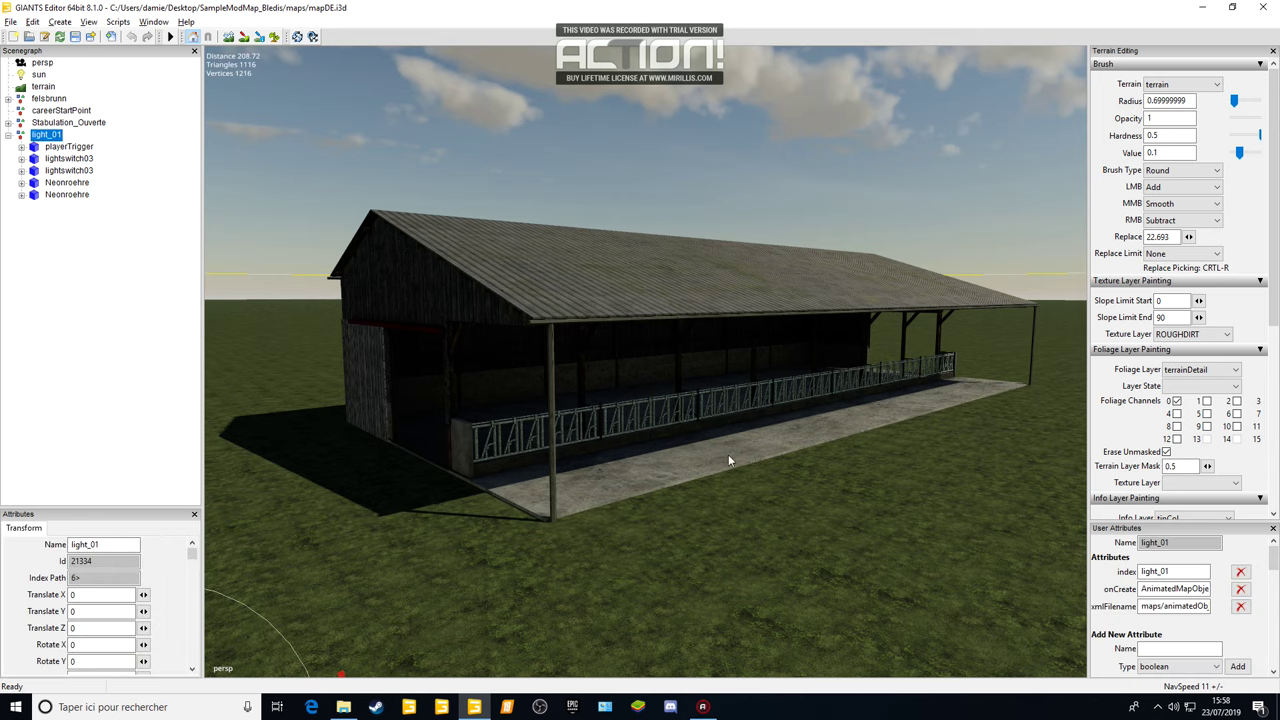
pyautogui.hotkey('ctrl', 'b')
pyautogui.click(828, 526)
pyautogui.scroll(-3, 822, 530)
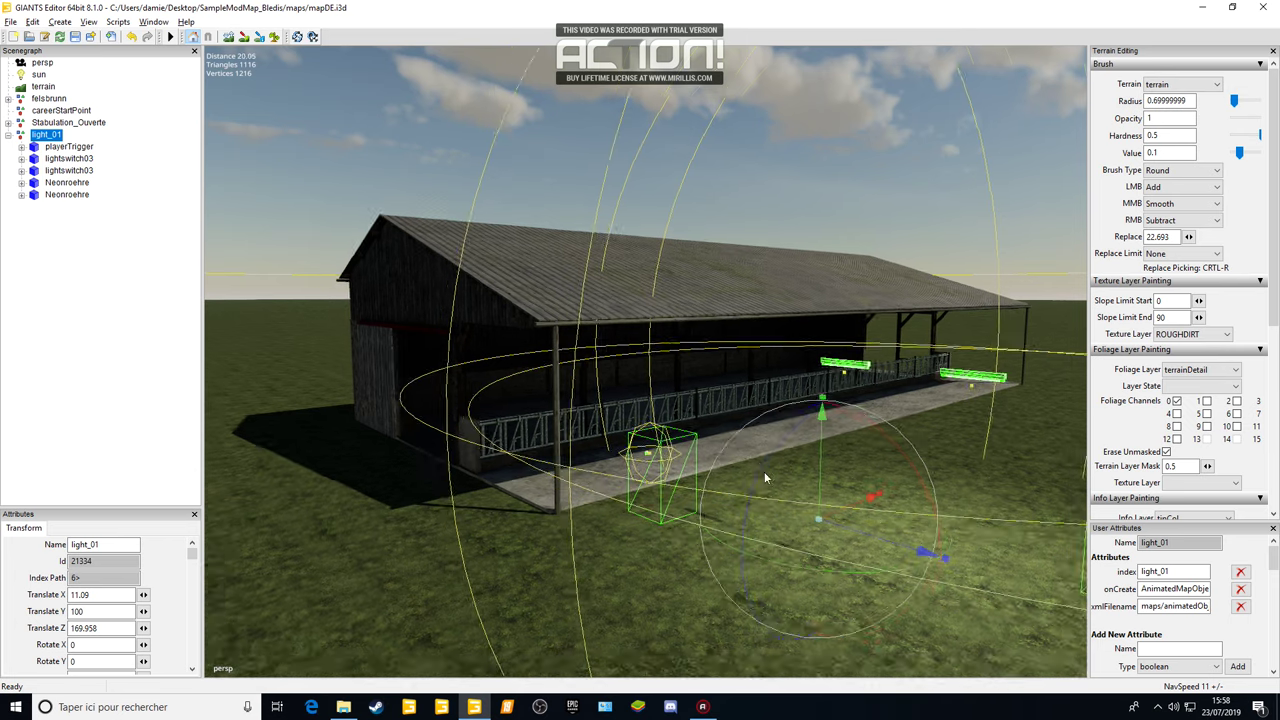
pyautogui.moveTo(769, 561); pyautogui.dragTo(449, 314, button='middle')
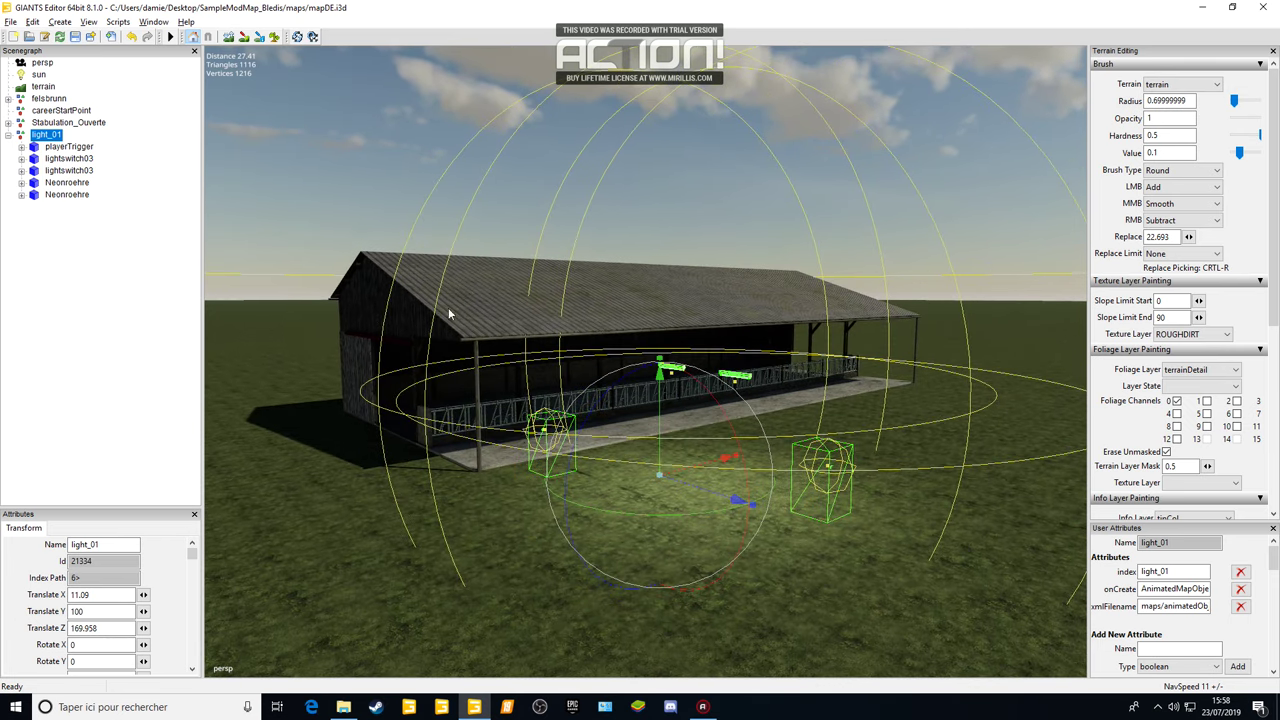
# - Examine the parts of the light_01 group: both Neonroehre lamps, the second lightswitch03 and the playerTrigger
pyautogui.click(68, 197)
pyautogui.click(67, 184)
pyautogui.click(66, 194)
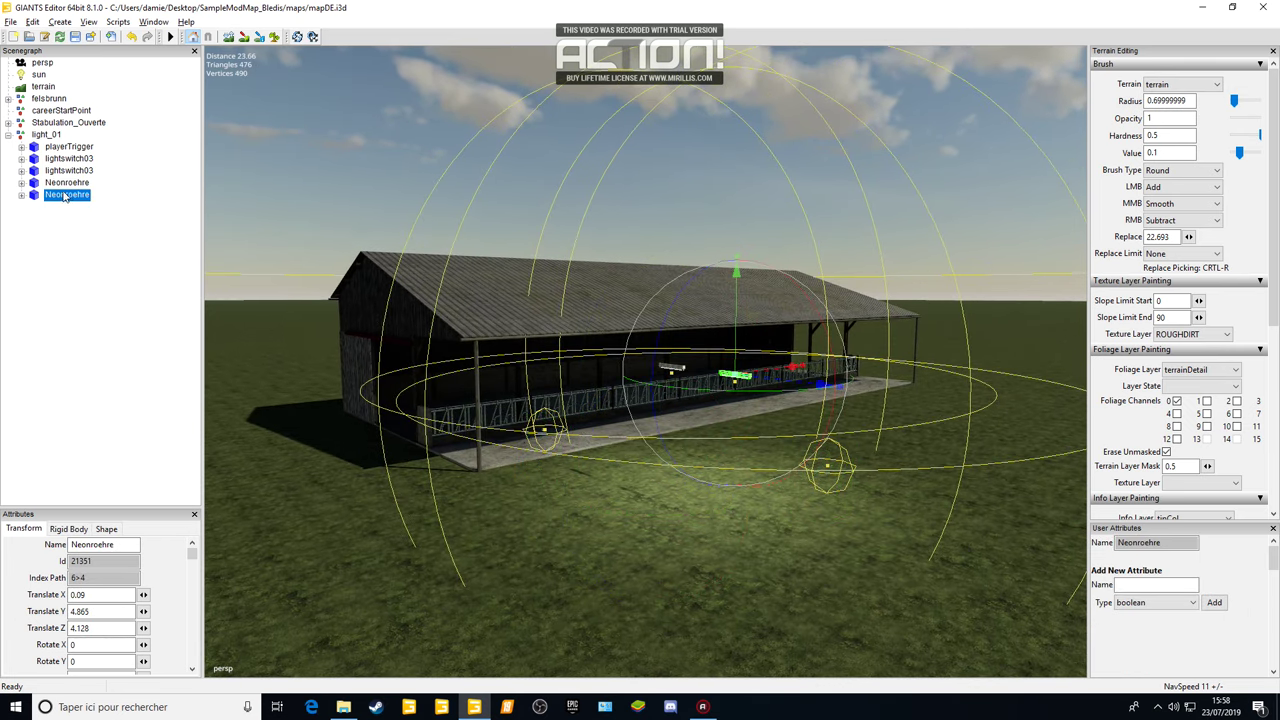
pyautogui.click(64, 196)
pyautogui.click(62, 197)
pyautogui.click(67, 185)
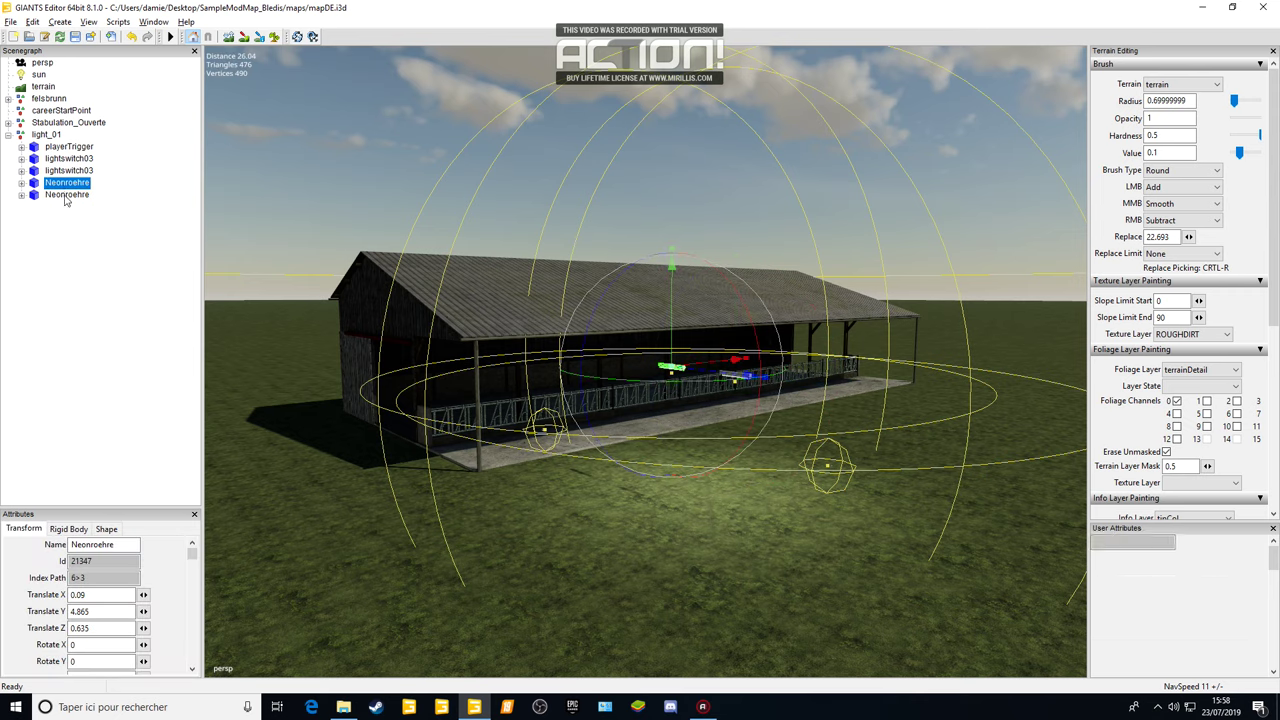
pyautogui.click(66, 195)
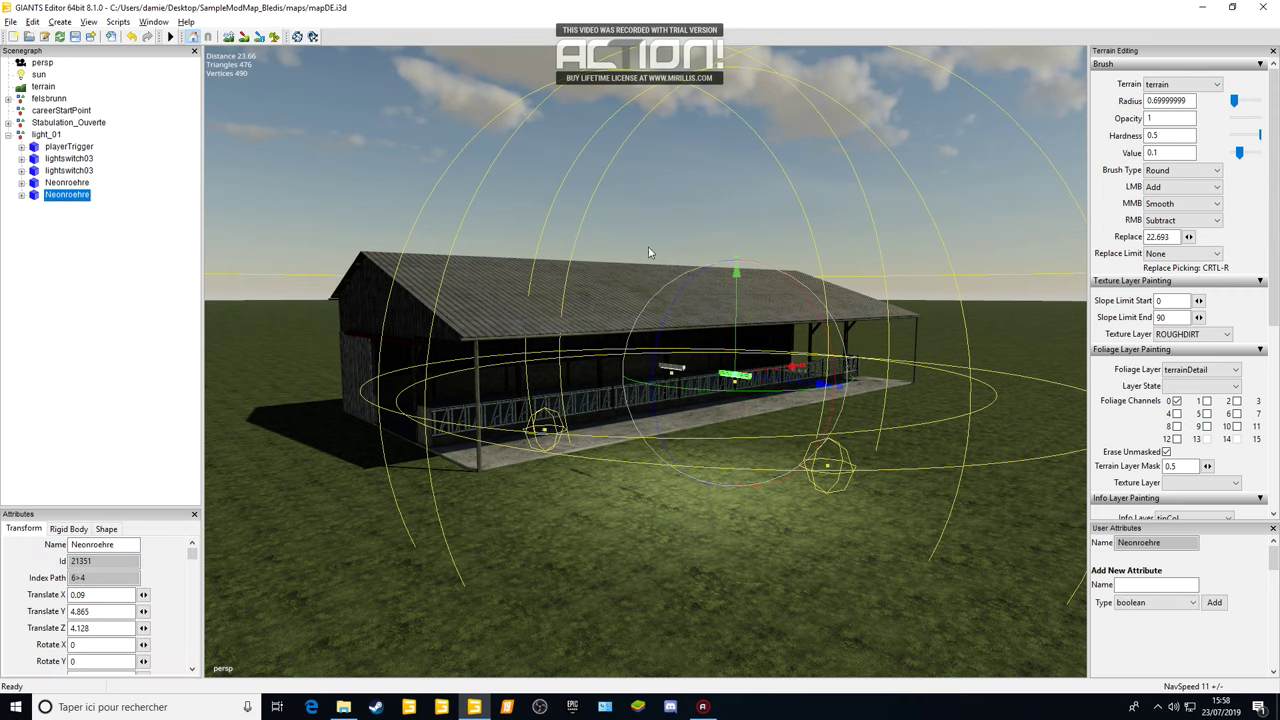
pyautogui.click(62, 171)
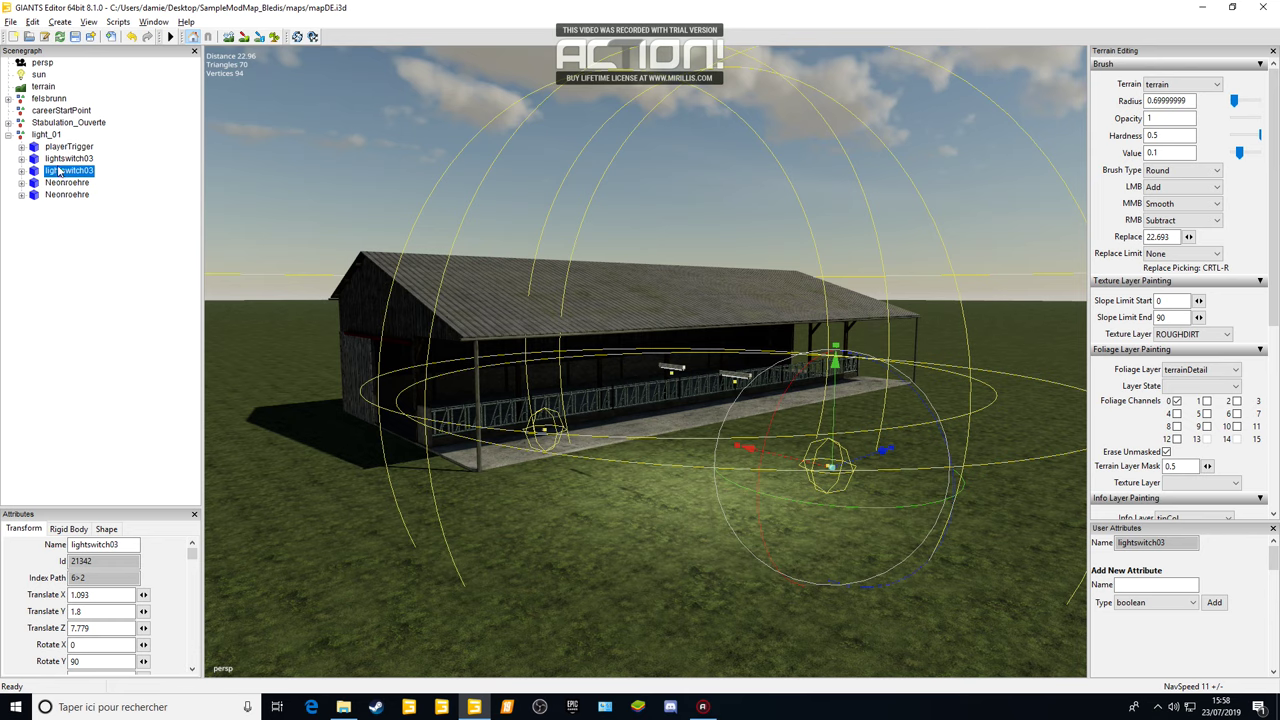
pyautogui.click(69, 172)
pyautogui.click(69, 147)
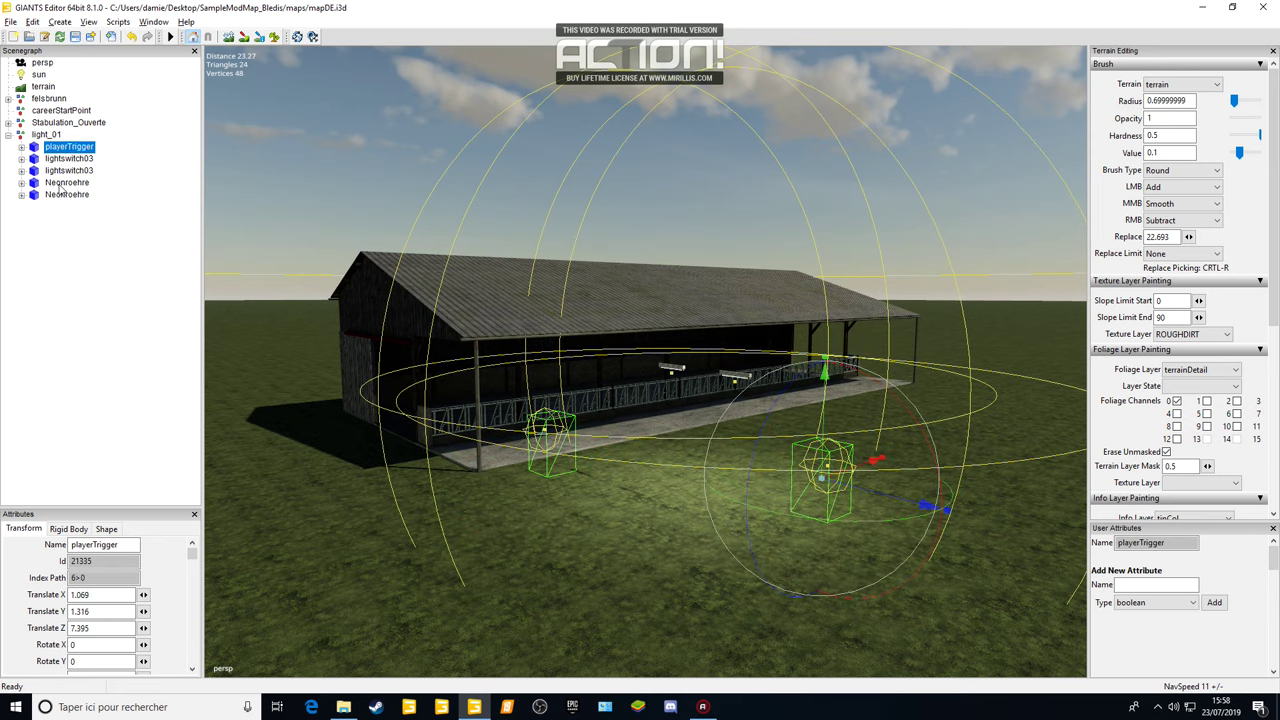
# - Place the last Neonroehre lamp on the timber framing under the barn roof
pyautogui.click(67, 195)
pyautogui.keyDown('alt'); pyautogui.moveTo(612, 361); pyautogui.dragTo(698, 369); pyautogui.keyUp('alt')
pyautogui.keyDown('alt'); pyautogui.moveTo(698, 369); pyautogui.dragTo(707, 319, button='right'); pyautogui.keyUp('alt')
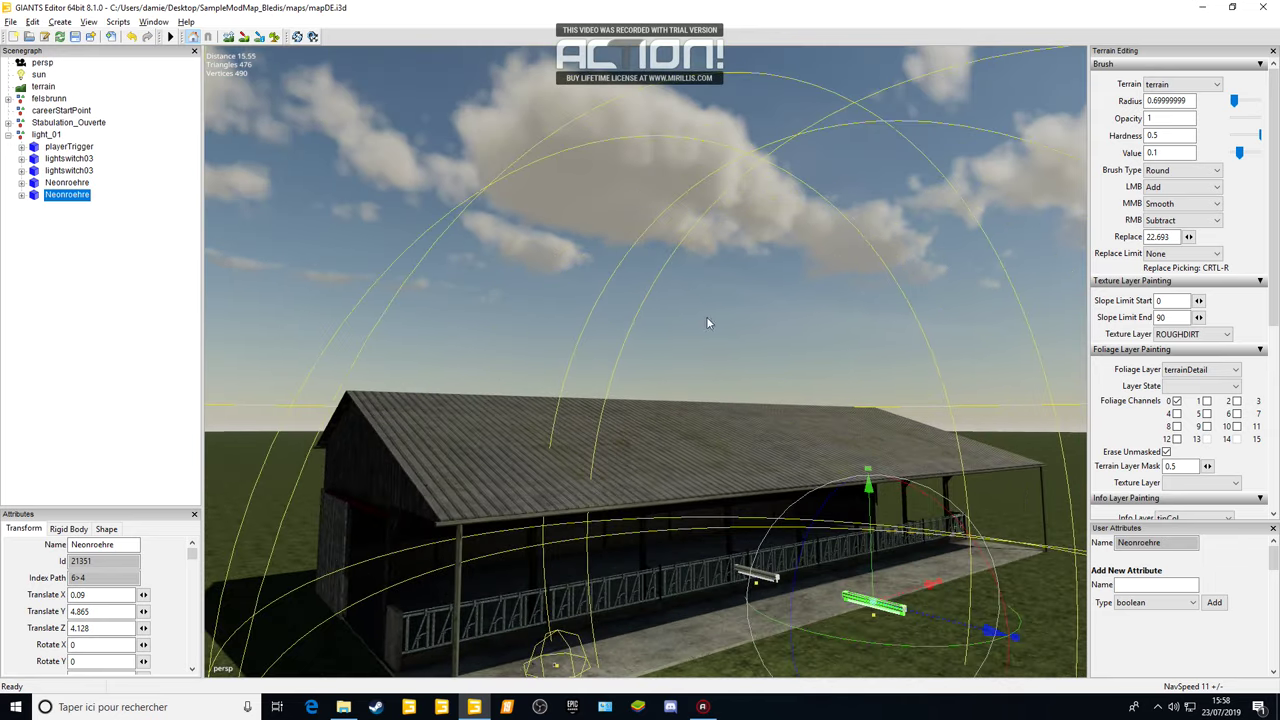
pyautogui.keyDown('alt'); pyautogui.moveTo(707, 319); pyautogui.dragTo(764, 461, button='middle'); pyautogui.keyUp('alt')
pyautogui.hotkey('ctrl', 'b')
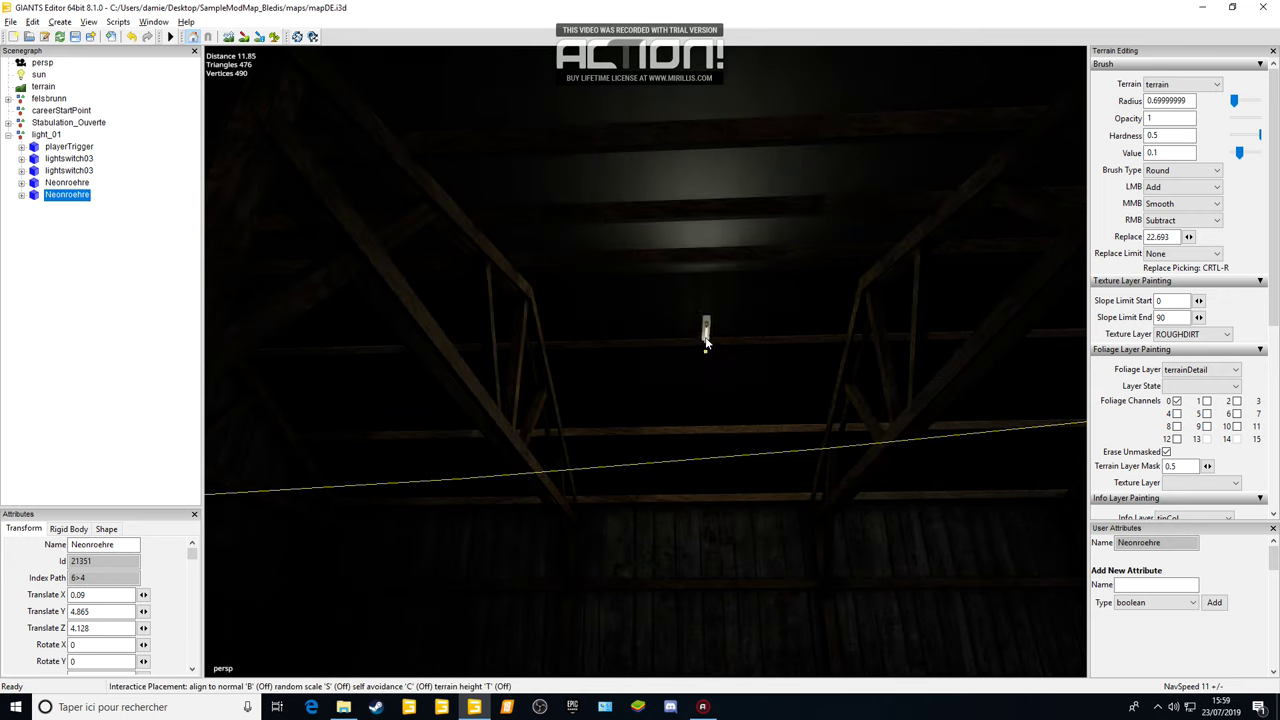
pyautogui.click(705, 341)
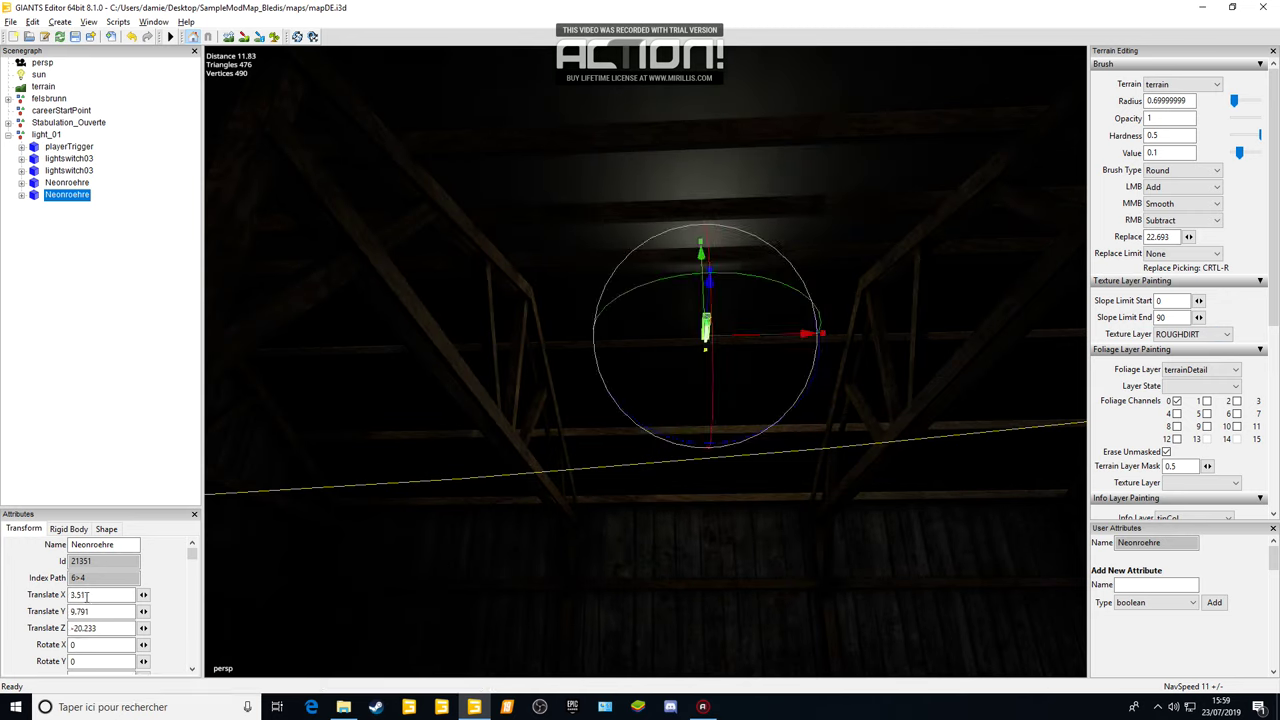
# - Set the placed lamp's Rotate Y to 90
pyautogui.scroll(-2, 107, 600)
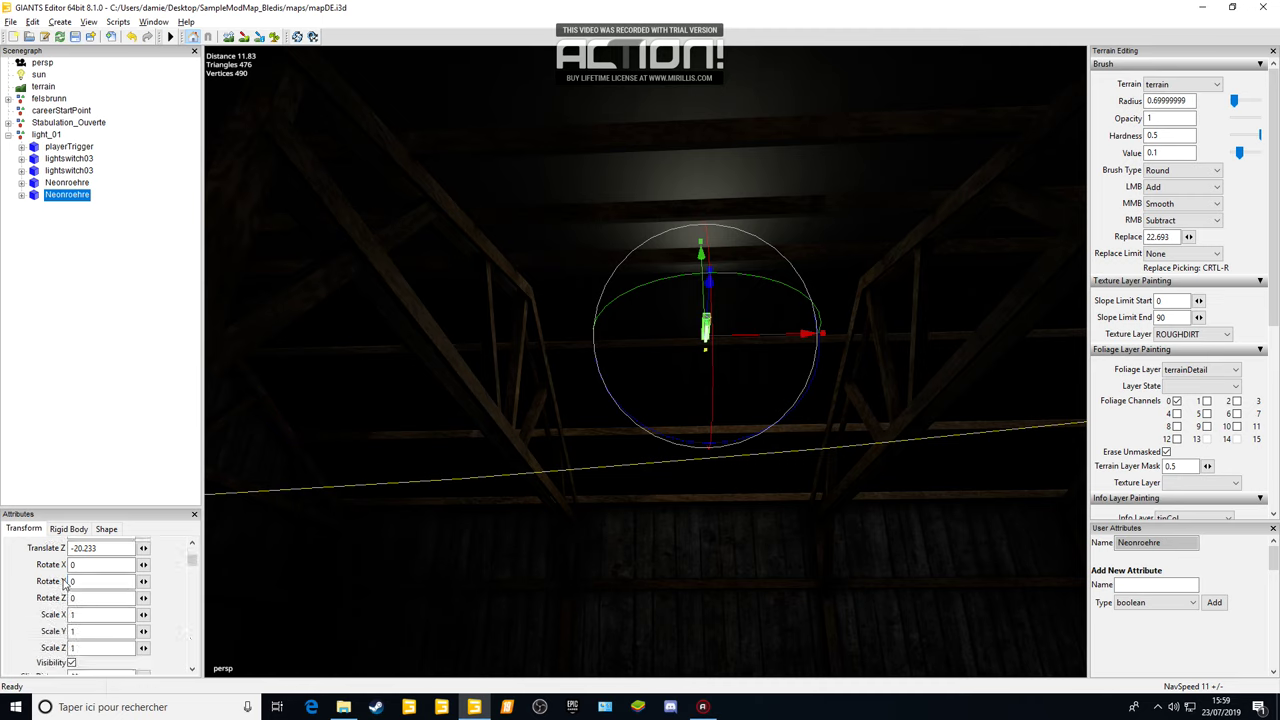
pyautogui.write('90')
pyautogui.press('Return')
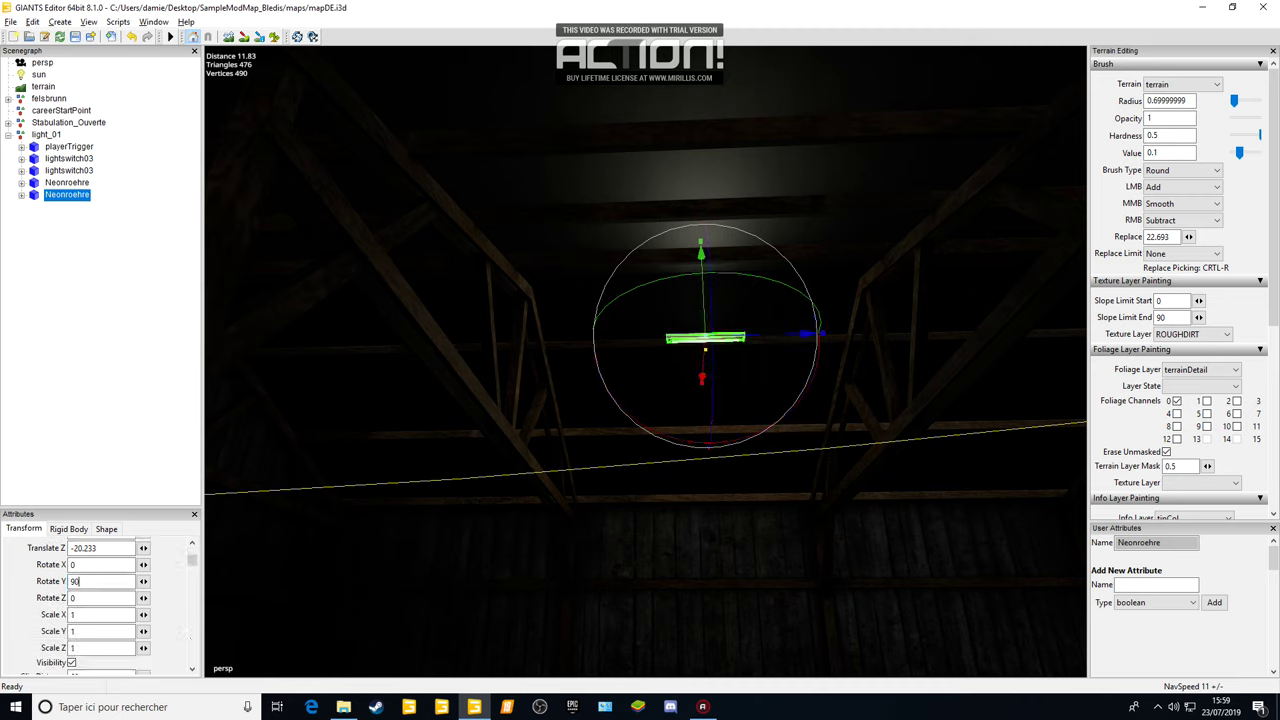
# - Reposition the lamp against the underside of the roof, up at the ridge
pyautogui.keyDown('alt'); pyautogui.moveTo(653, 363); pyautogui.dragTo(629, 387, button='middle'); pyautogui.keyUp('alt')
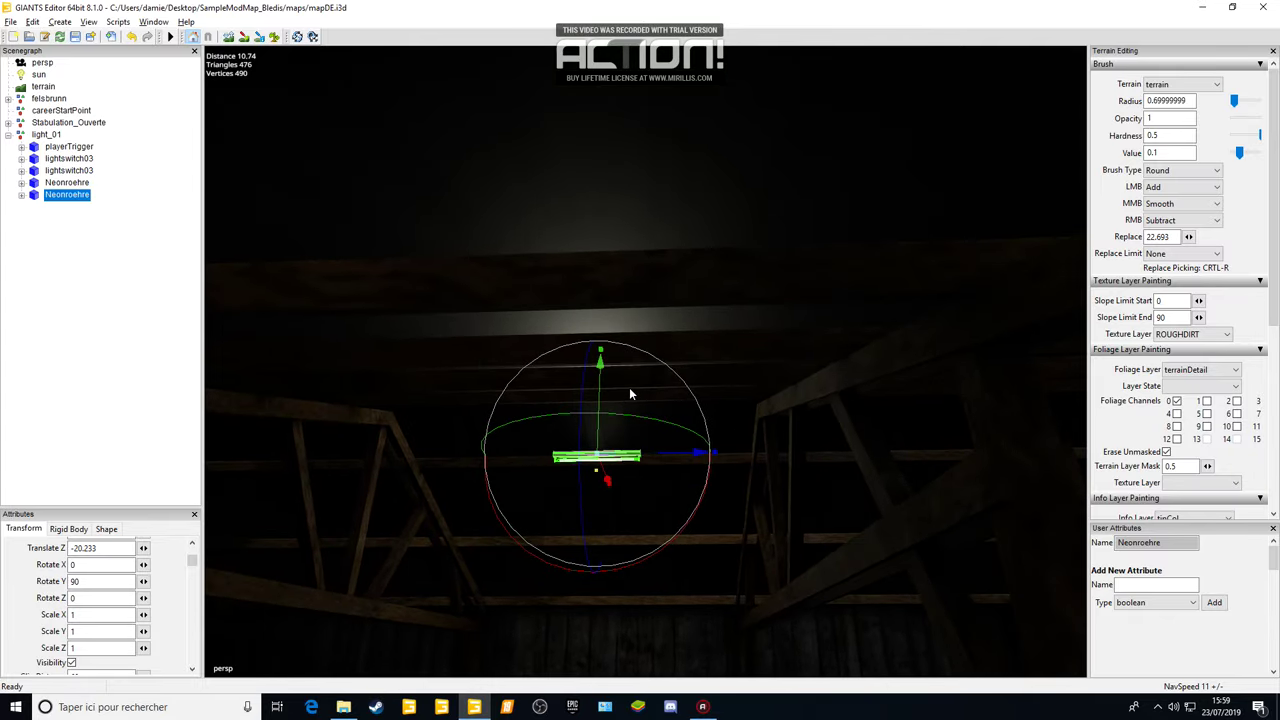
pyautogui.keyDown('alt'); pyautogui.moveTo(629, 387); pyautogui.dragTo(626, 347, button='right'); pyautogui.keyUp('alt')
pyautogui.keyDown('alt'); pyautogui.moveTo(626, 347); pyautogui.dragTo(478, 474); pyautogui.keyUp('alt')
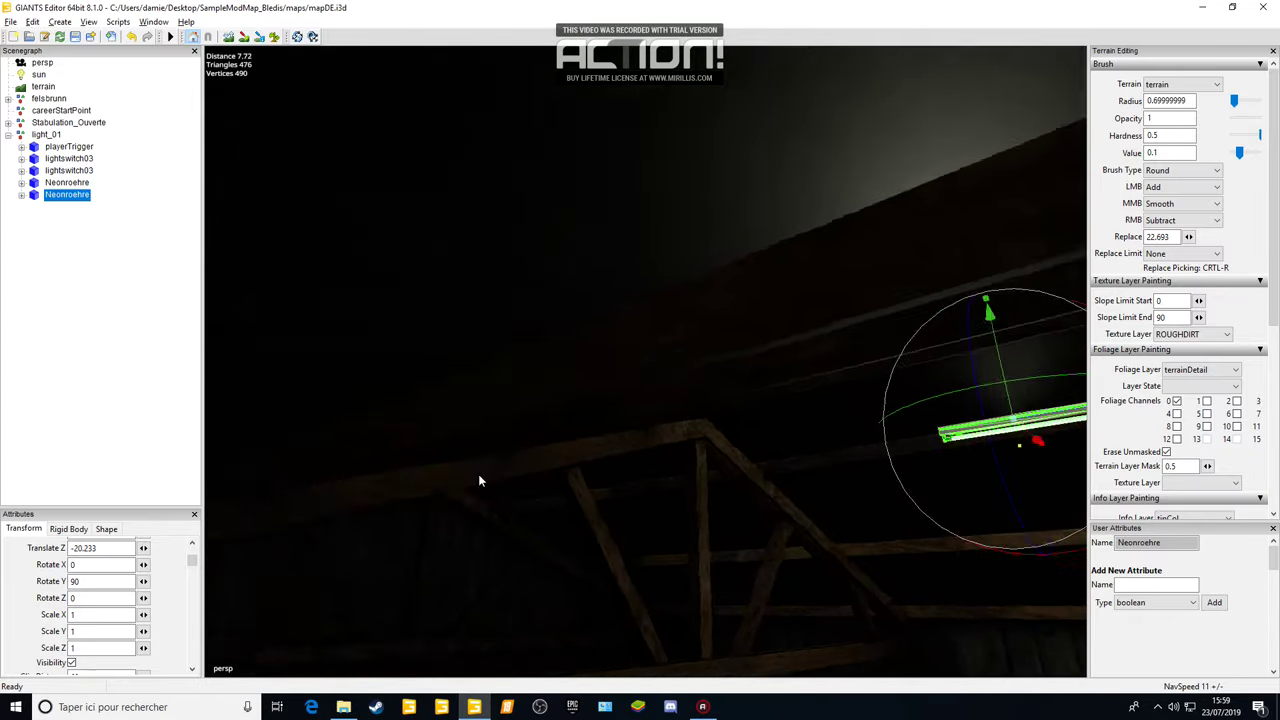
pyautogui.moveTo(478, 481)
pyautogui.mouseDown(button='middle')
pyautogui.moveTo(417, 463)
pyautogui.moveTo(431, 466)
pyautogui.moveTo(423, 477)
pyautogui.moveTo(464, 483)
pyautogui.mouseUp(button='middle')
pyautogui.keyDown('alt'); pyautogui.moveTo(464, 483); pyautogui.dragTo(488, 470, button='right'); pyautogui.keyUp('alt')
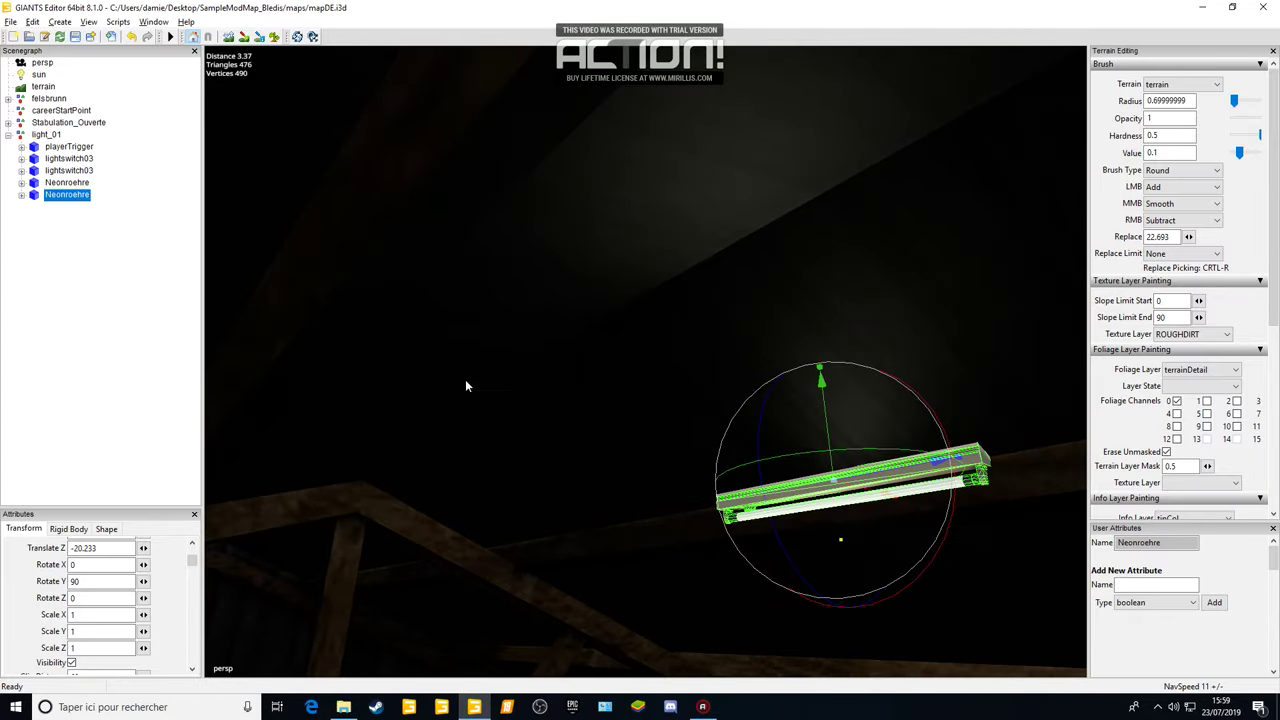
pyautogui.hotkey('ctrl', 'b')
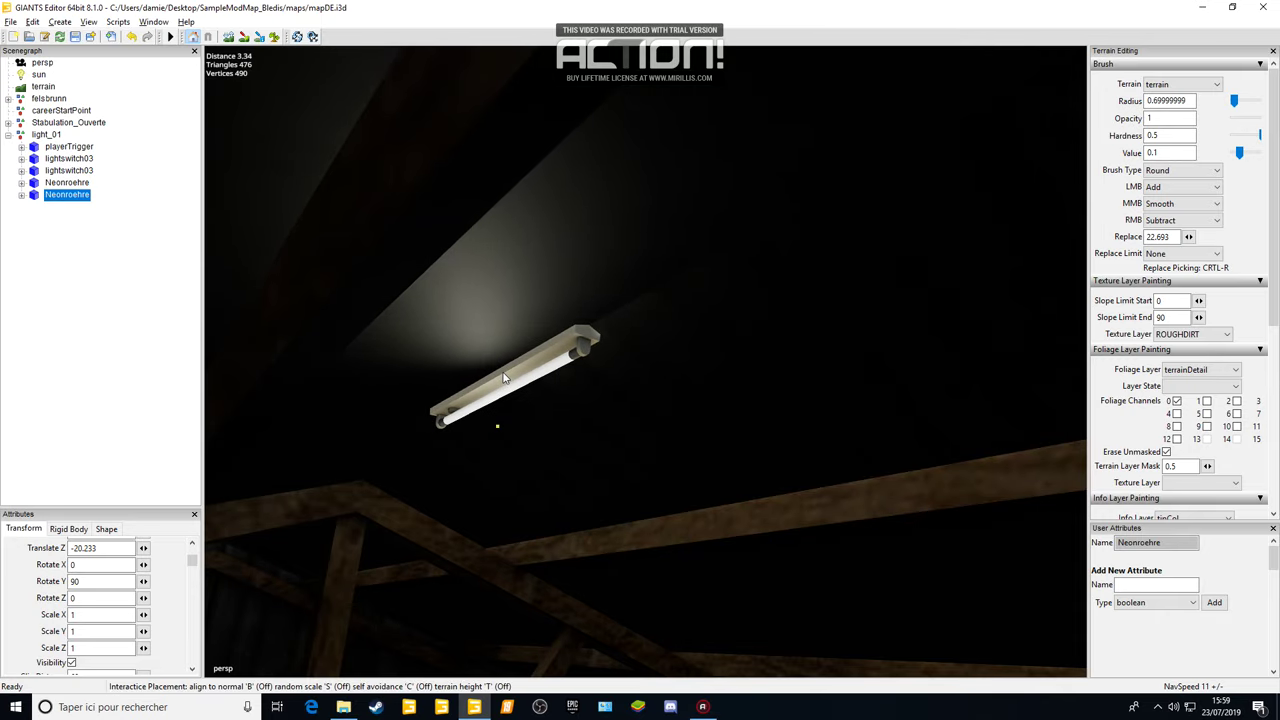
pyautogui.click(503, 373)
# - Slide the lamp a short way along the roof ridge toward the middle of the barn
pyautogui.keyDown('alt'); pyautogui.moveTo(503, 373); pyautogui.dragTo(554, 540); pyautogui.keyUp('alt')
pyautogui.scroll(-8, 554, 540)
pyautogui.keyDown('alt'); pyautogui.moveTo(571, 430); pyautogui.dragTo(568, 533); pyautogui.keyUp('alt')
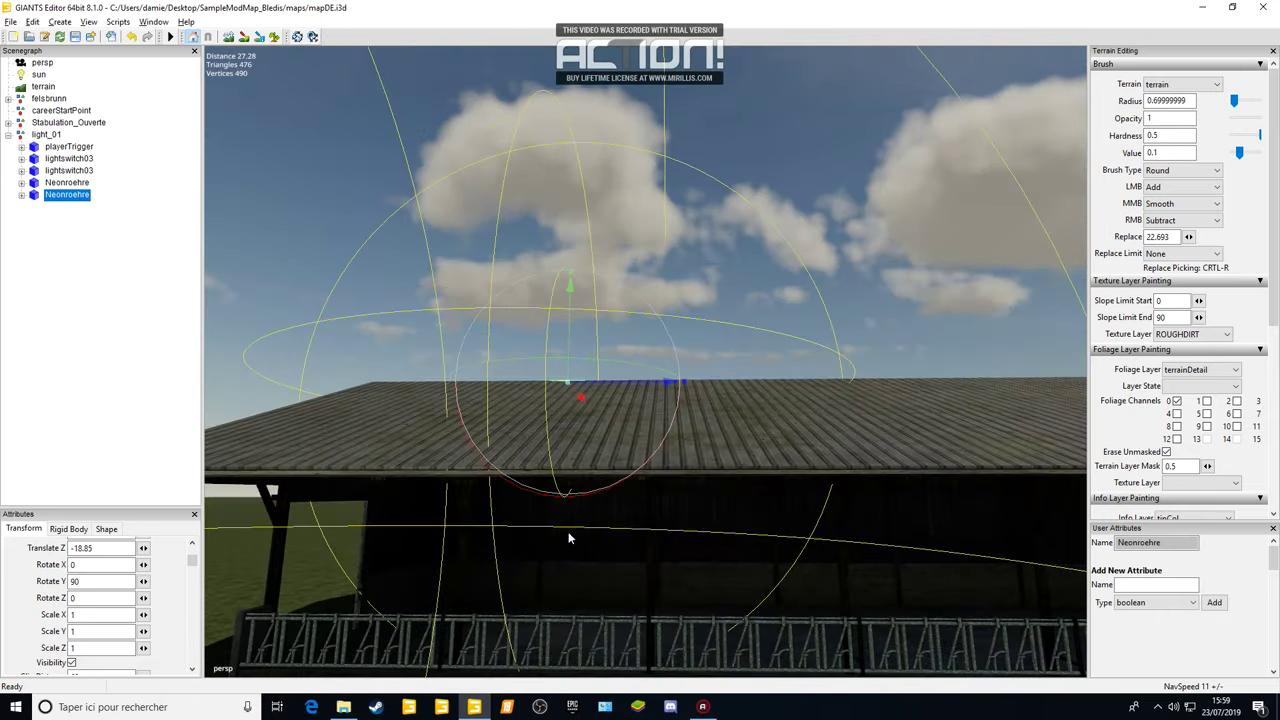
pyautogui.moveTo(568, 538); pyautogui.dragTo(586, 423, button='middle')
pyautogui.moveTo(619, 444); pyautogui.dragTo(637, 446)
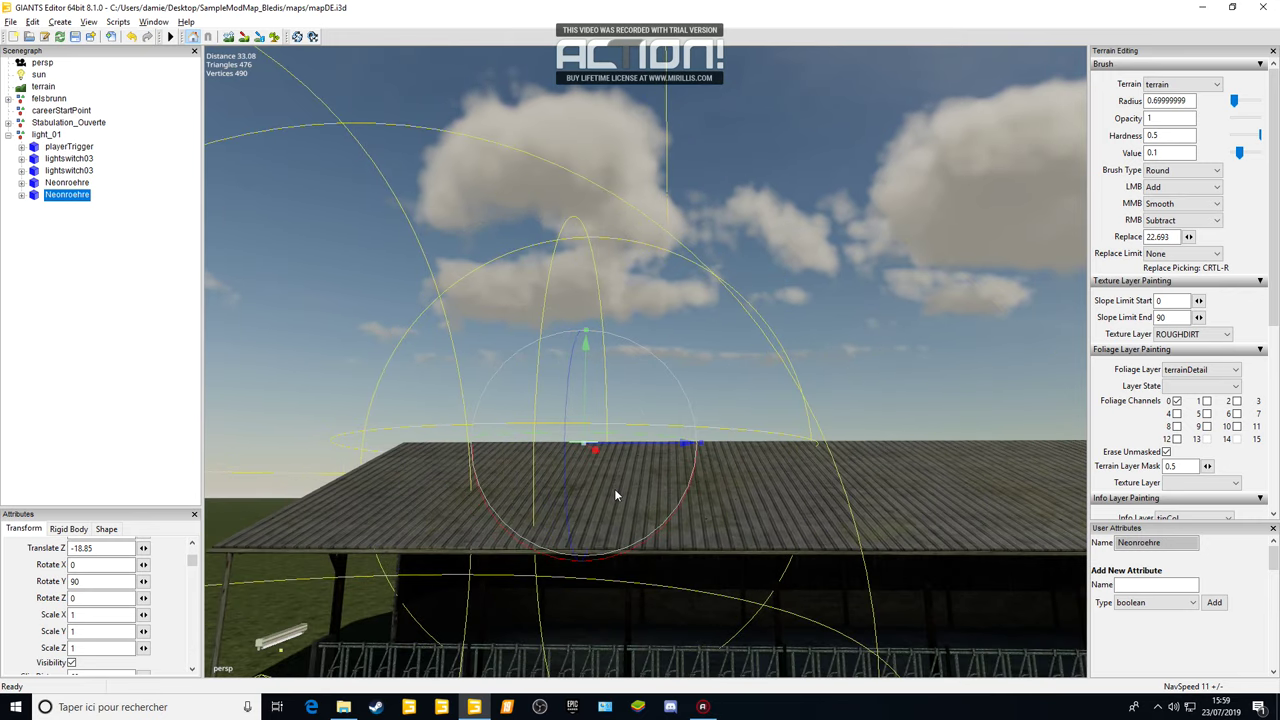
pyautogui.keyDown('alt'); pyautogui.moveTo(614, 489); pyautogui.dragTo(573, 604); pyautogui.keyUp('alt')
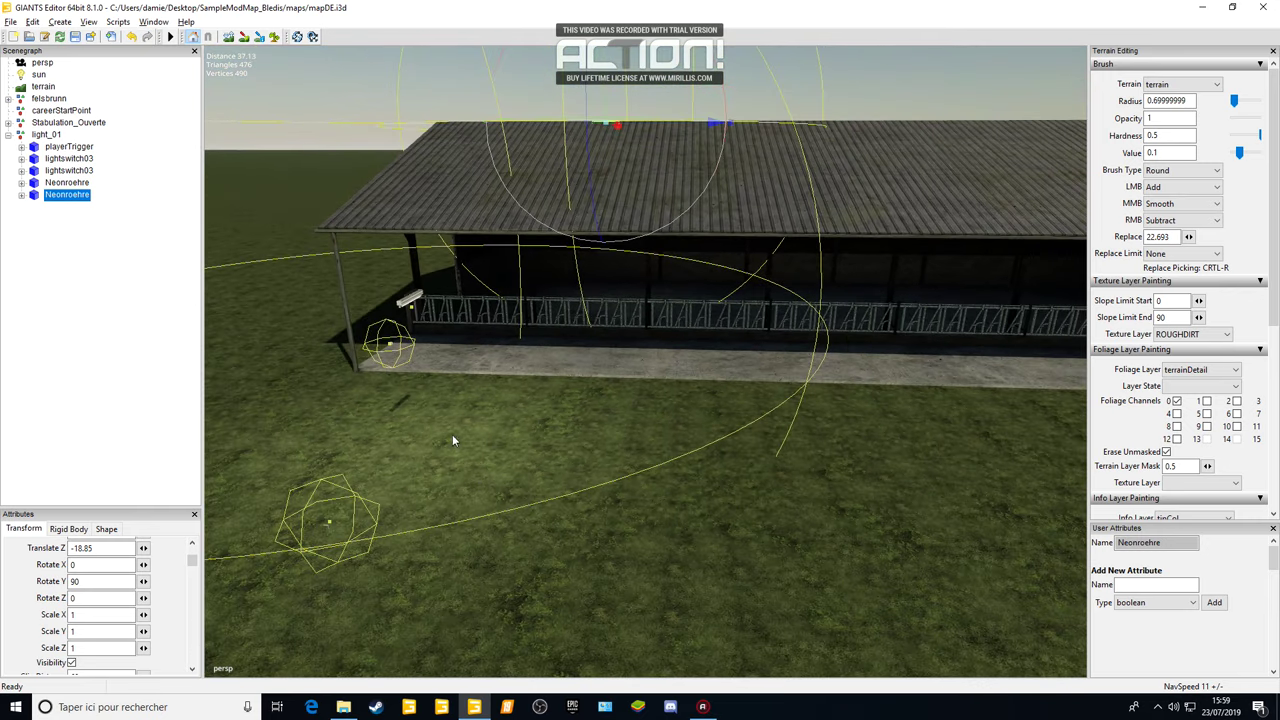
# - Place the other Neonroehre lamp, with Rotate Y at 90, under the roof in the barn's other half
pyautogui.click(71, 184)
pyautogui.keyDown('alt'); pyautogui.moveTo(614, 350); pyautogui.dragTo(371, 363, button='middle'); pyautogui.keyUp('alt')
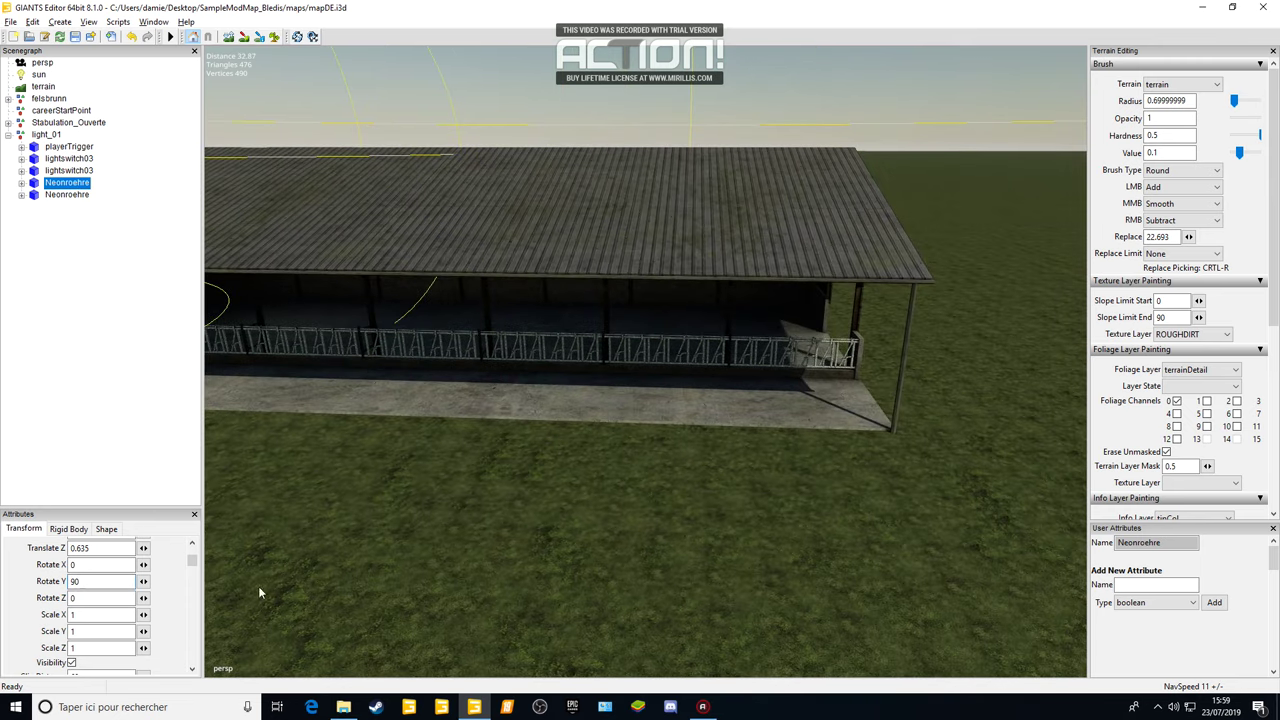
pyautogui.keyDown('alt'); pyautogui.moveTo(577, 546); pyautogui.dragTo(666, 398); pyautogui.keyUp('alt')
pyautogui.scroll(6, 625, 455)
pyautogui.moveTo(667, 398); pyautogui.dragTo(577, 351, button='middle')
pyautogui.click(794, 273)
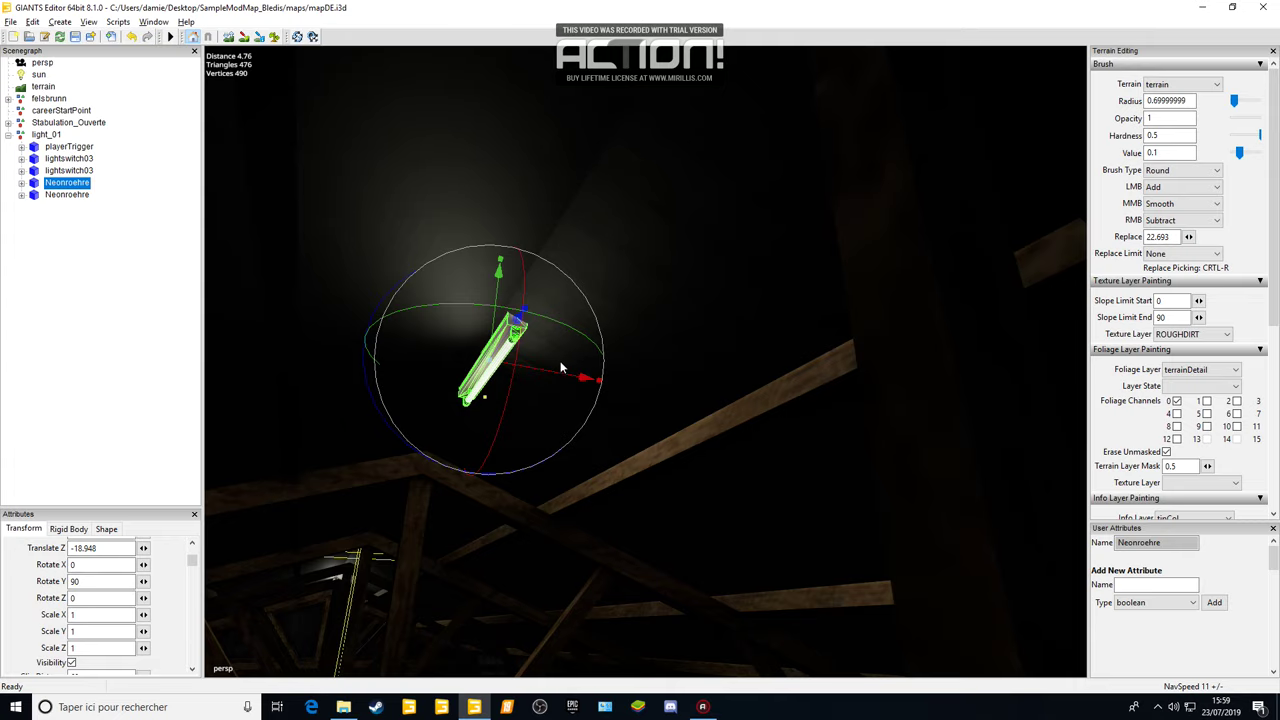
# - Shift this second lamp sideways to Translate Z -18.857 so it lines up under the ridge
pyautogui.moveTo(558, 369); pyautogui.dragTo(545, 367)
pyautogui.keyDown('alt'); pyautogui.moveTo(385, 497); pyautogui.dragTo(506, 656); pyautogui.keyUp('alt')
pyautogui.moveTo(505, 660); pyautogui.dragTo(580, 304, button='middle')
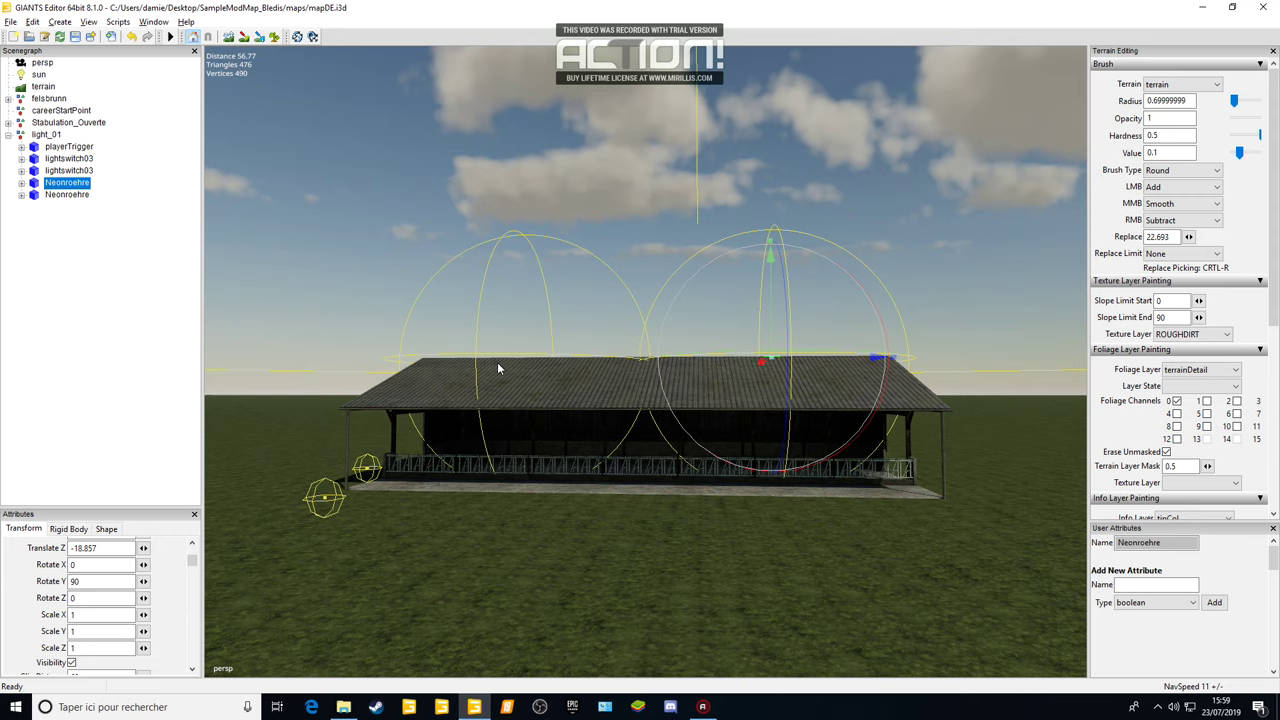
# - Place the second lightswitch03 on the brown post beside the concrete wall at the barn's open end
pyautogui.click(67, 172)
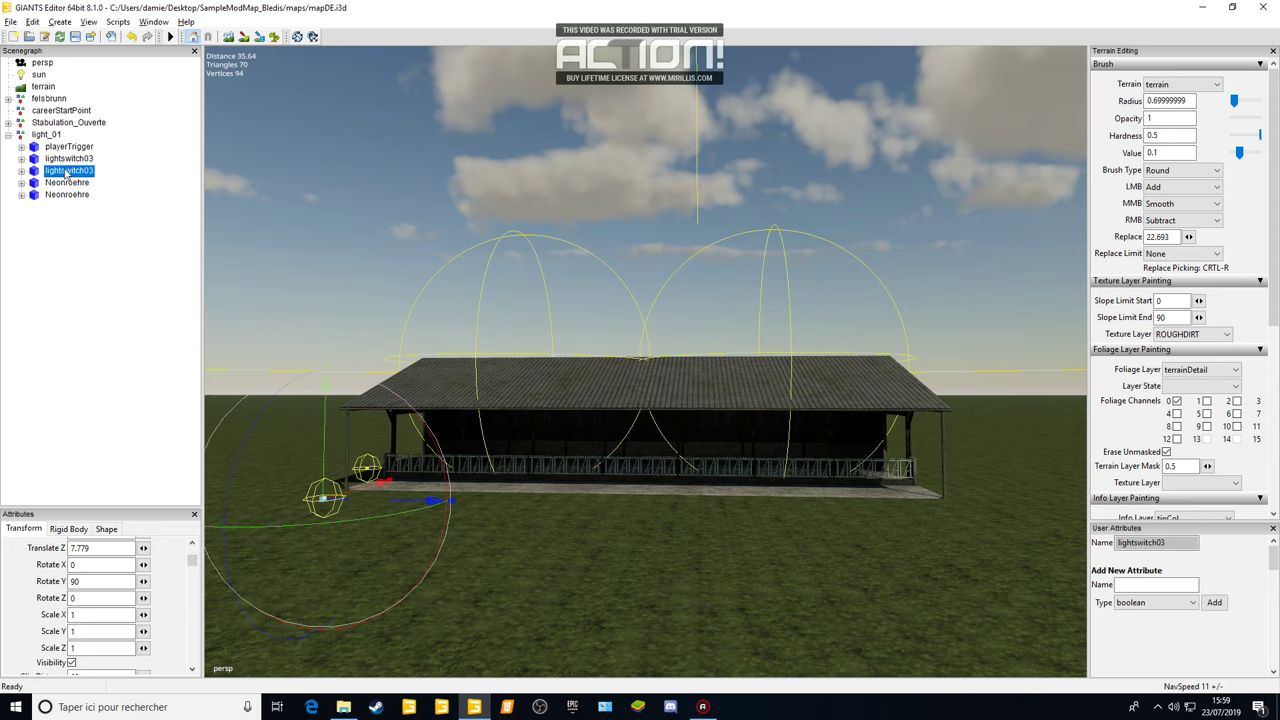
pyautogui.keyDown('alt'); pyautogui.moveTo(500, 410); pyautogui.dragTo(338, 467); pyautogui.keyUp('alt')
pyautogui.keyDown('alt'); pyautogui.moveTo(338, 467); pyautogui.dragTo(617, 442, button='right'); pyautogui.keyUp('alt')
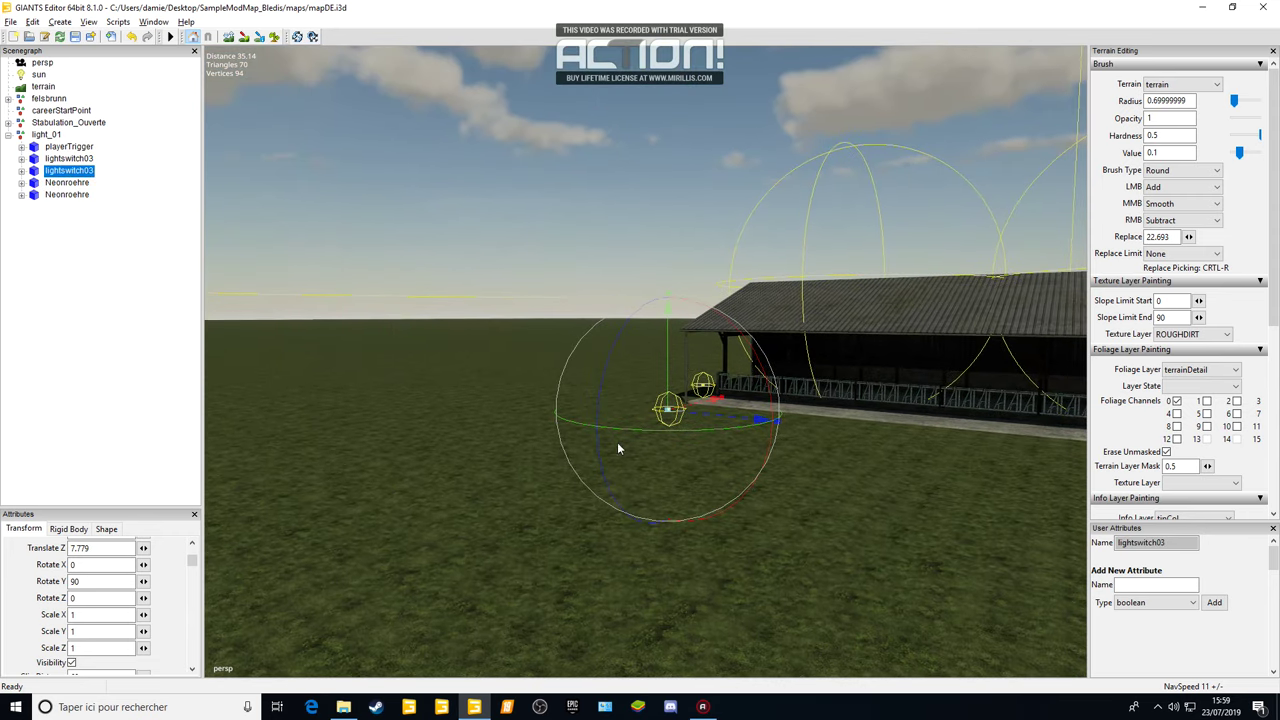
pyautogui.keyDown('alt'); pyautogui.moveTo(617, 442); pyautogui.dragTo(530, 392); pyautogui.keyUp('alt')
pyautogui.keyDown('alt'); pyautogui.moveTo(530, 392); pyautogui.dragTo(937, 328, button='right'); pyautogui.keyUp('alt')
pyautogui.moveTo(937, 328); pyautogui.dragTo(796, 443, button='middle')
pyautogui.hotkey('ctrl', 'b')
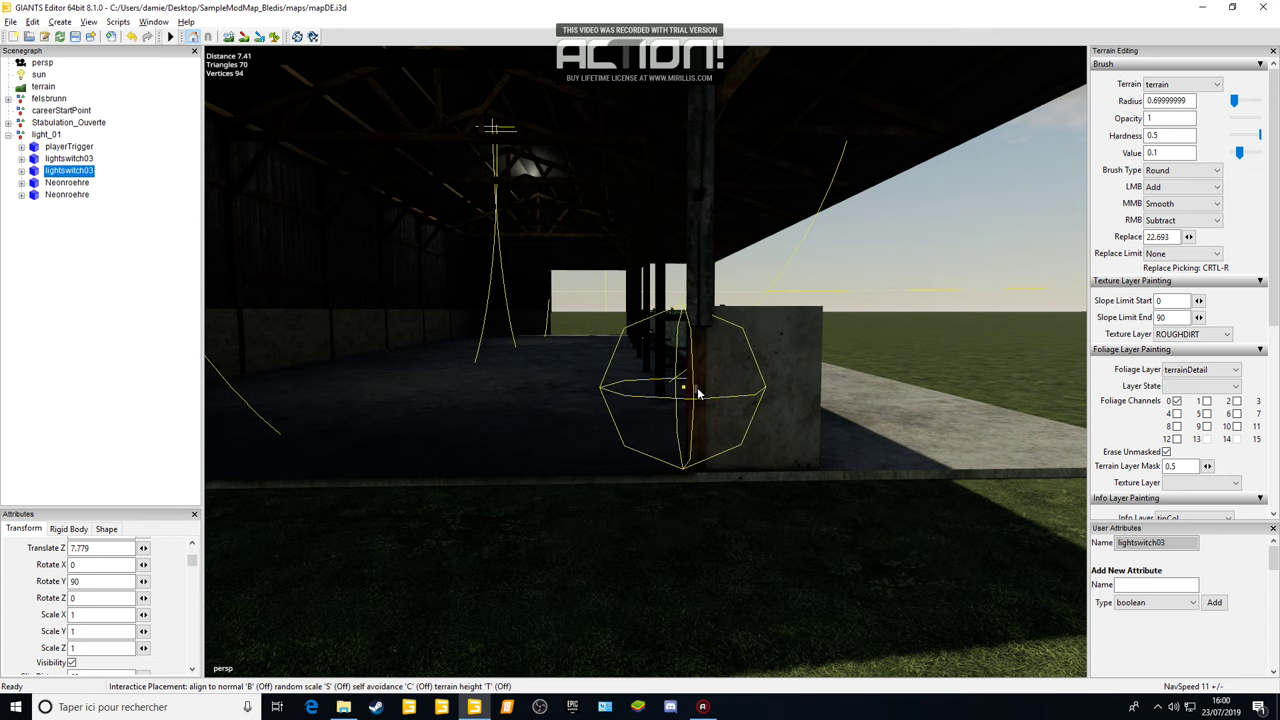
pyautogui.click(698, 386)
# - Set the light switch's Rotate Y to 180 and nudge it to the middle of the post
pyautogui.moveTo(717, 420); pyautogui.dragTo(725, 345, button='middle')
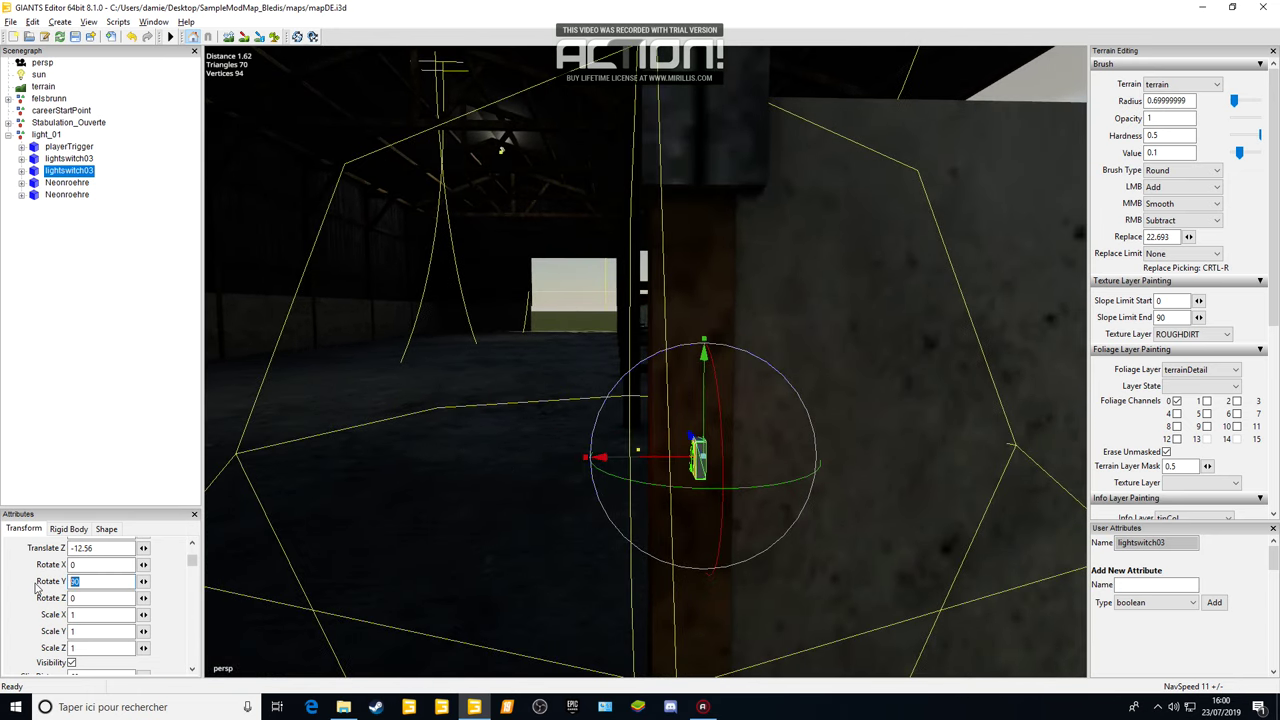
pyautogui.write('0')
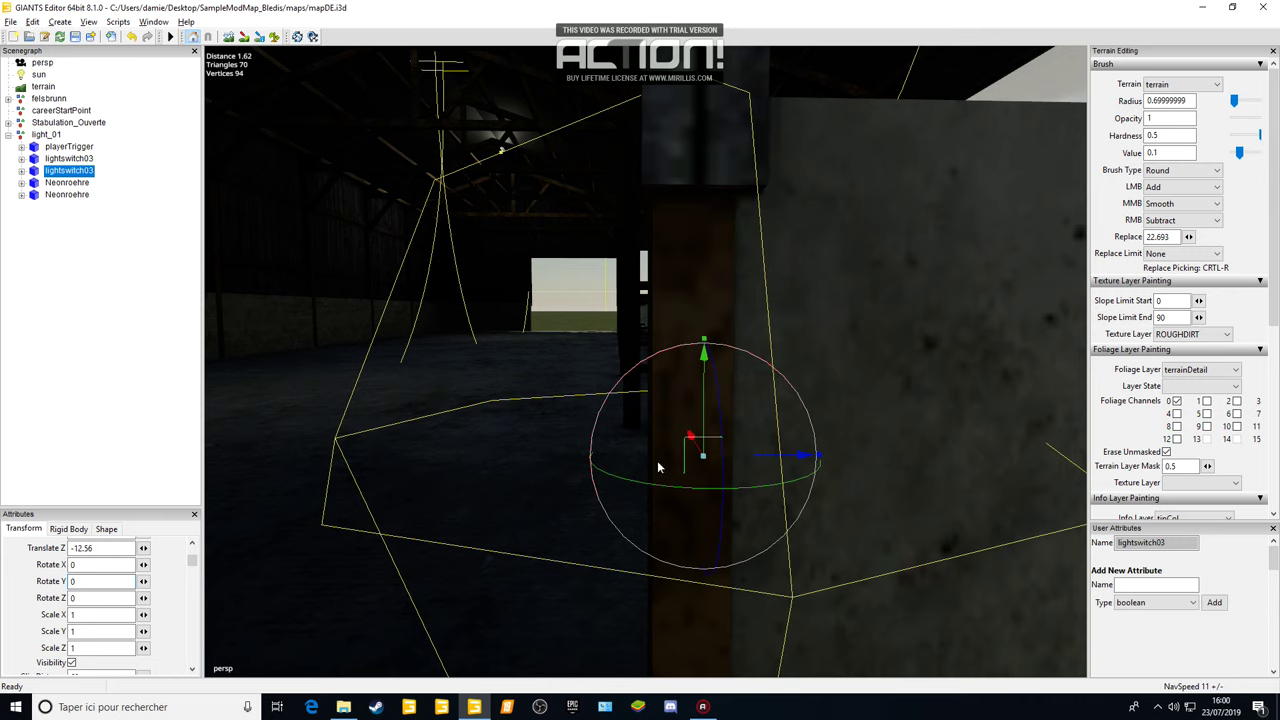
pyautogui.write('180')
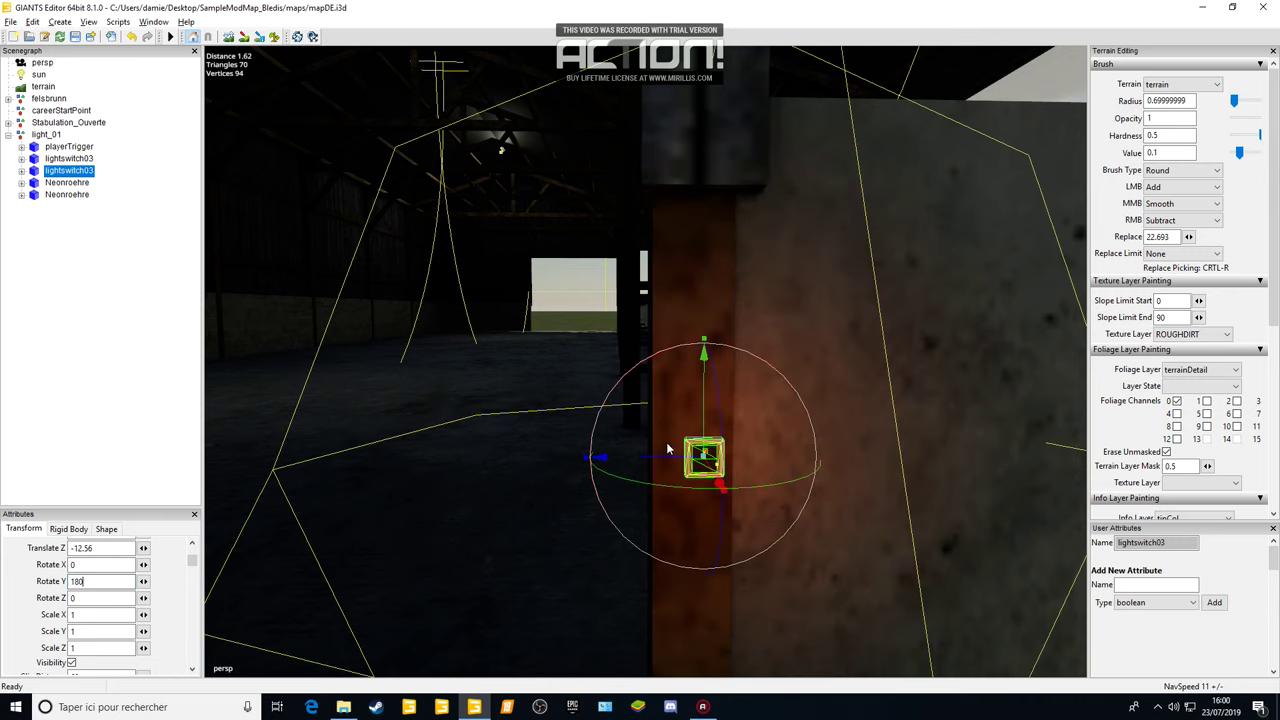
pyautogui.moveTo(668, 450); pyautogui.dragTo(651, 457)
# - Place the first lightswitch03 on the brown post at the opposite end of the barn
pyautogui.scroll(-8, 667, 502)
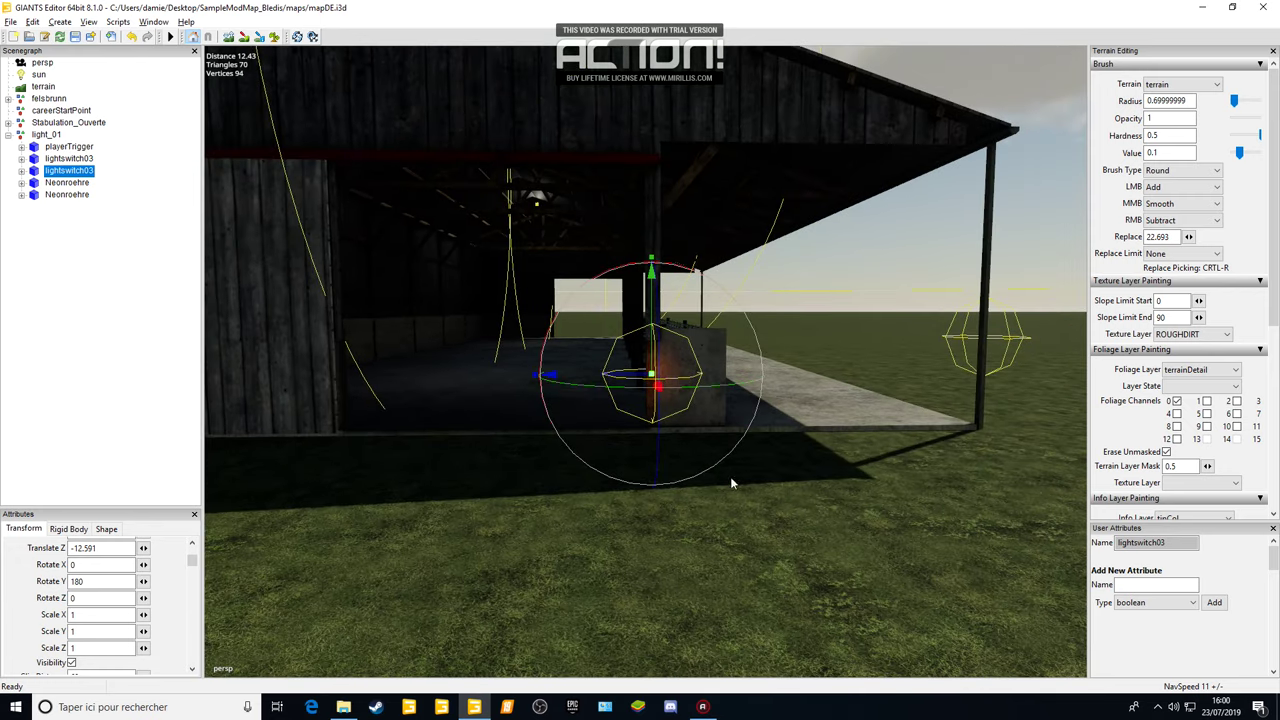
pyautogui.keyDown('alt'); pyautogui.moveTo(730, 476); pyautogui.dragTo(605, 556, button='middle'); pyautogui.keyUp('alt')
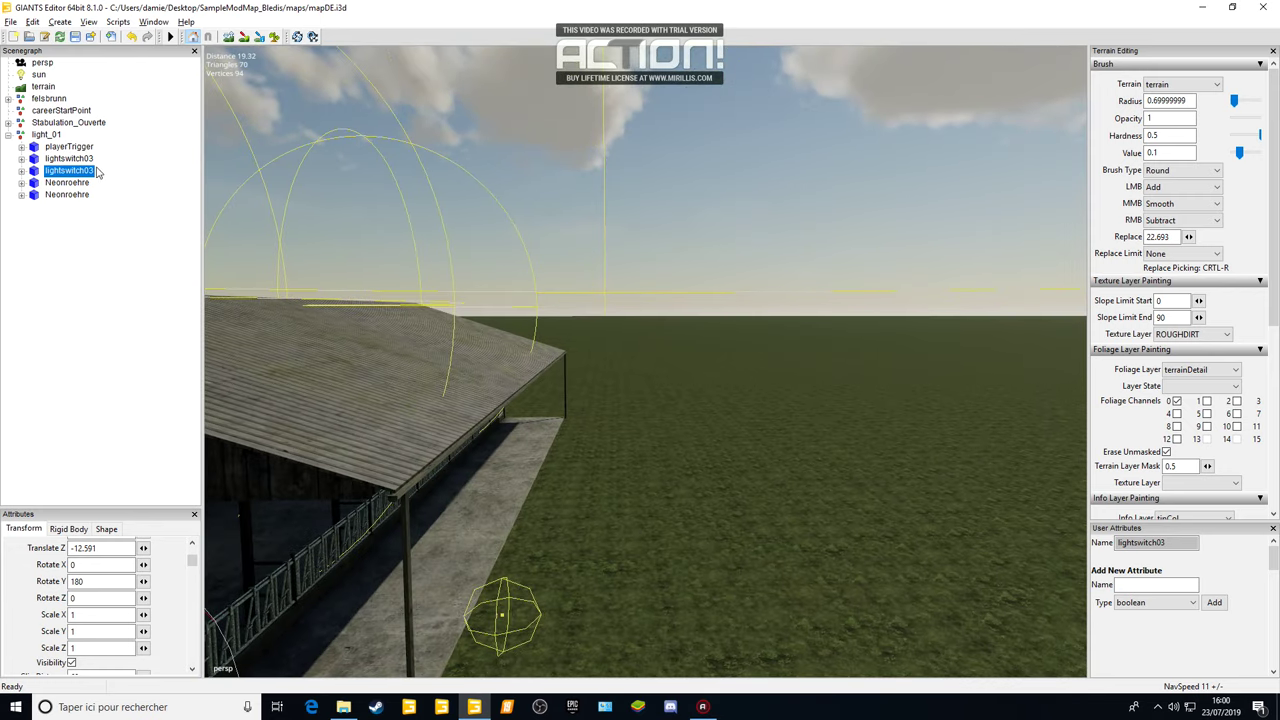
pyautogui.click(82, 160)
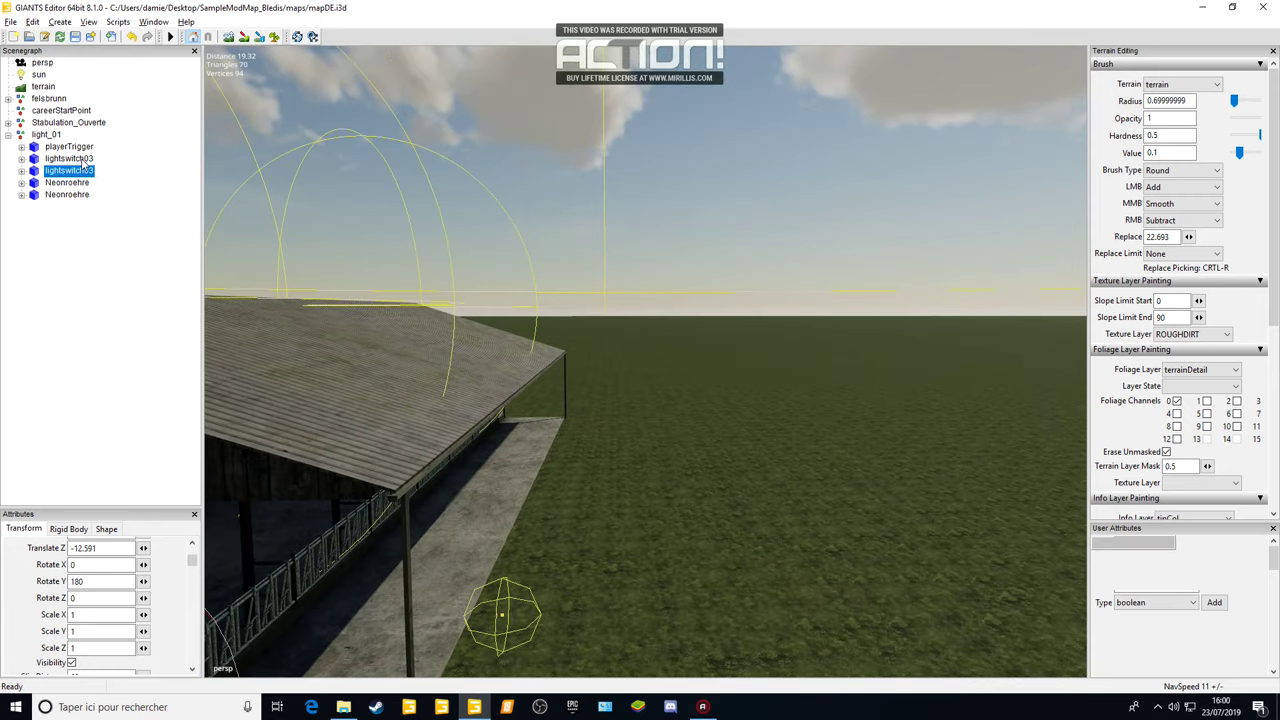
pyautogui.keyDown('alt'); pyautogui.moveTo(527, 263); pyautogui.dragTo(704, 199); pyautogui.keyUp('alt')
pyautogui.scroll(2, 704, 199)
pyautogui.scroll(3, 705, 204)
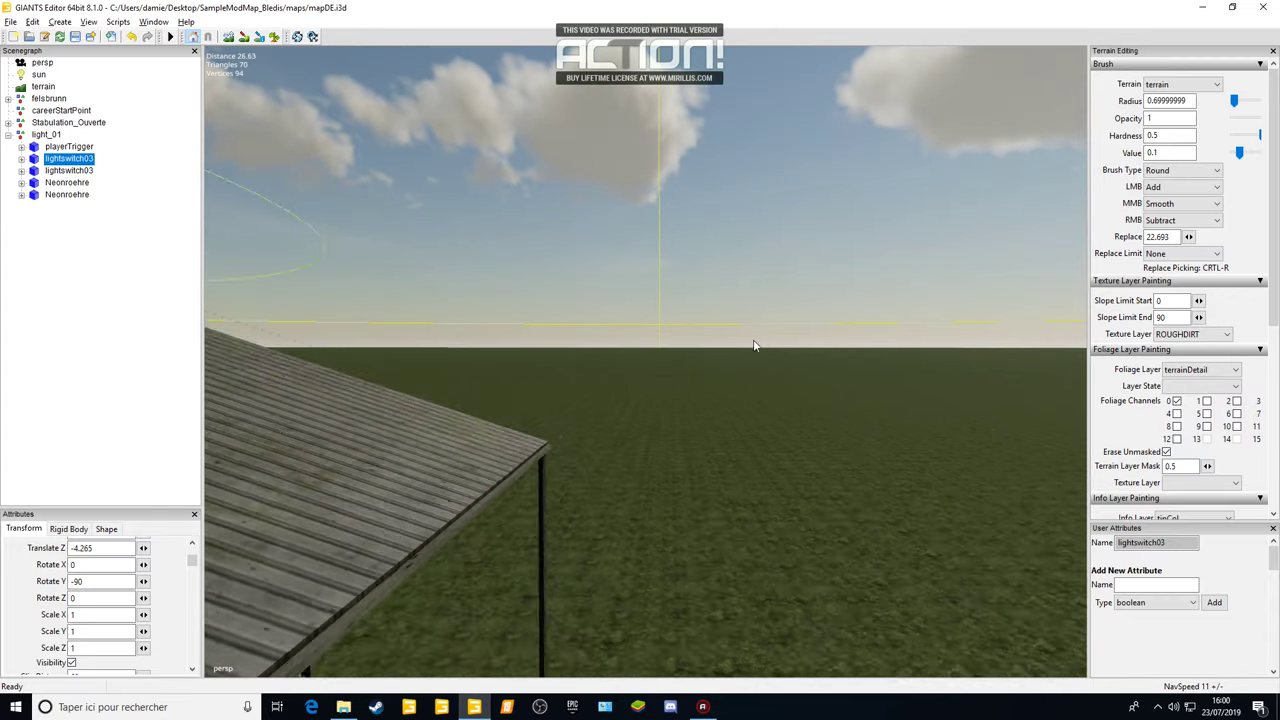
pyautogui.keyDown('alt'); pyautogui.moveTo(754, 346); pyautogui.dragTo(640, 366); pyautogui.keyUp('alt')
pyautogui.scroll(3, 640, 366)
pyautogui.moveTo(641, 370); pyautogui.dragTo(505, 388, button='right')
pyautogui.hotkey('ctrl', 'b')
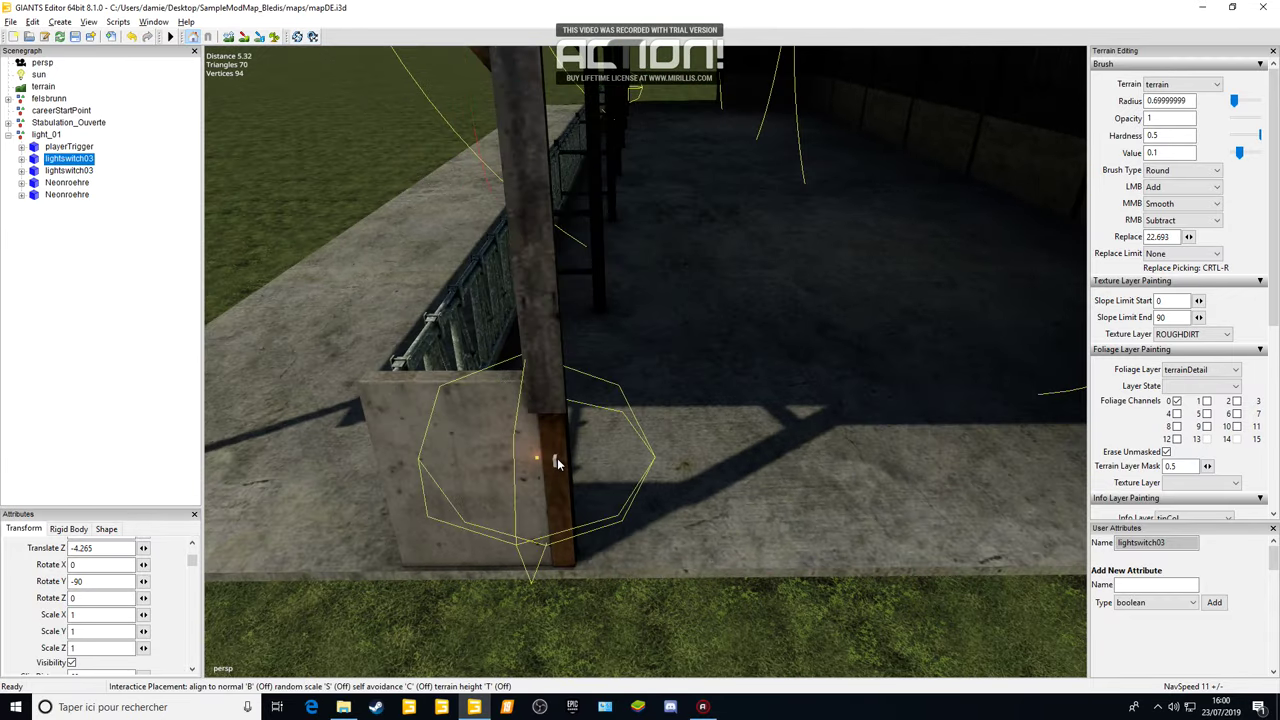
pyautogui.click(551, 460)
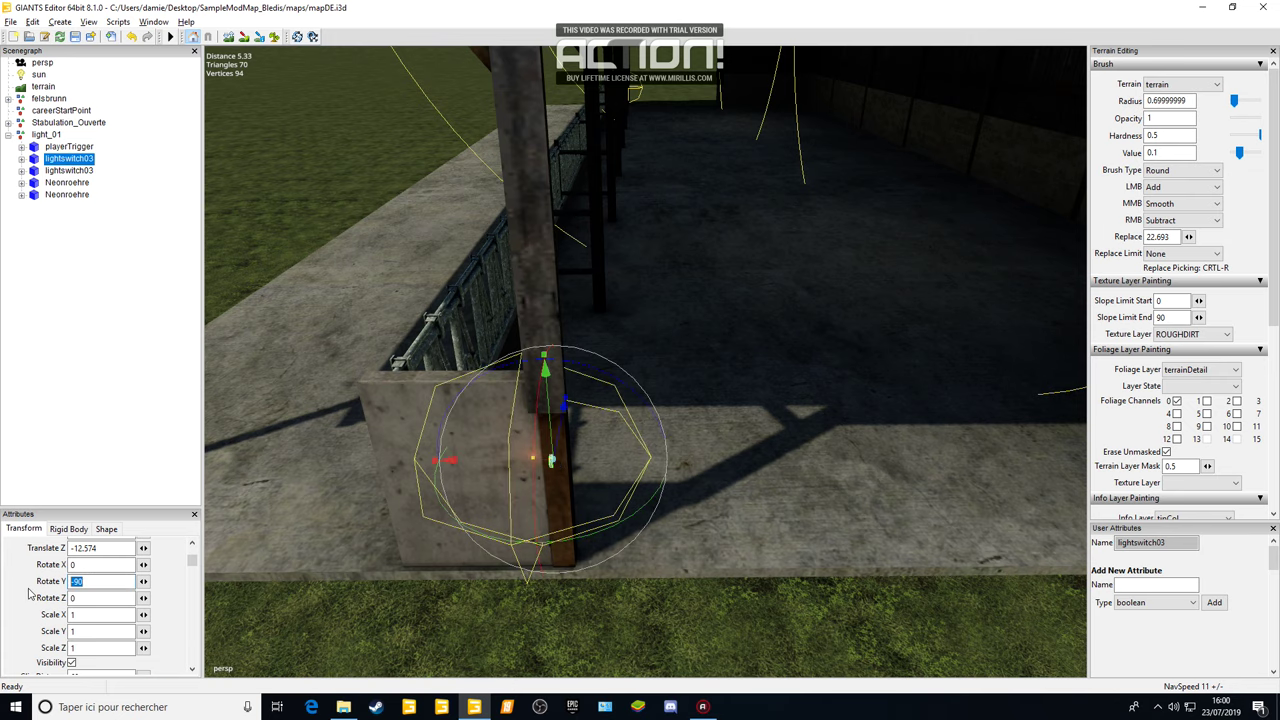
# - Set this light switch's Rotate Y to 0 and adjust its position on the post
pyautogui.write('0')
pyautogui.press('Return')
pyautogui.moveTo(800, 445); pyautogui.dragTo(760, 401, button='right')
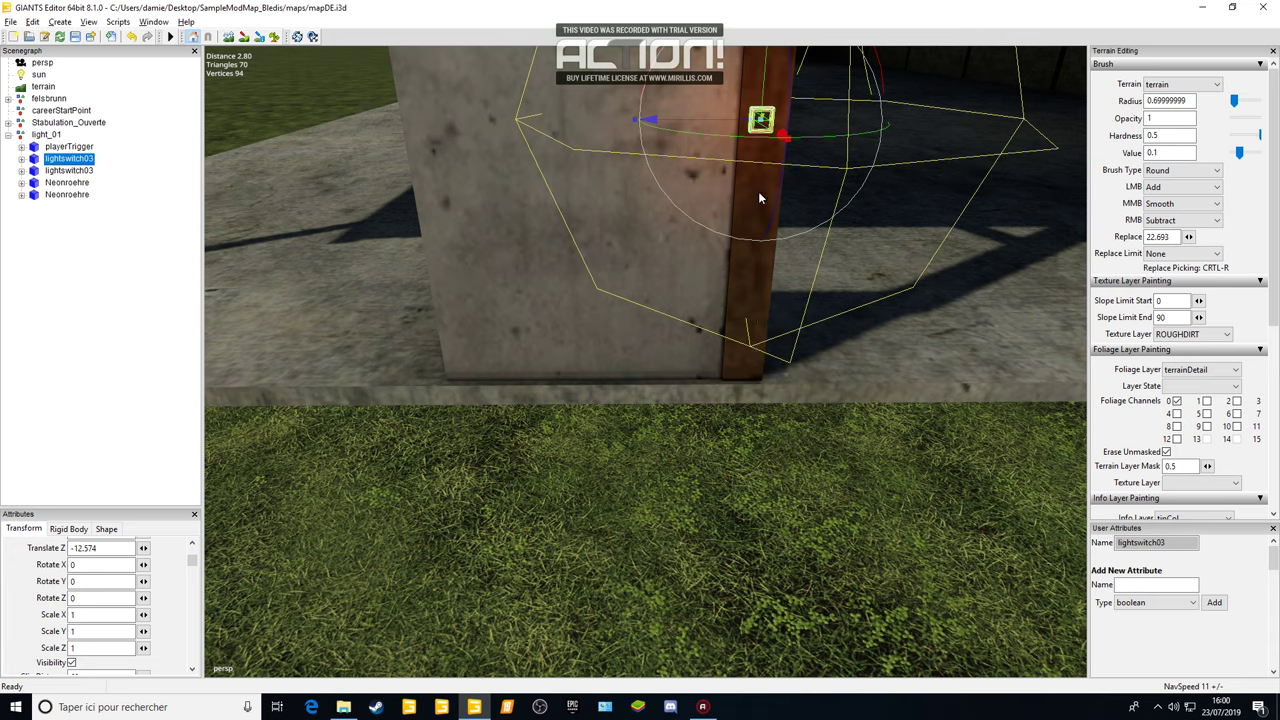
pyautogui.moveTo(758, 197); pyautogui.dragTo(762, 148)
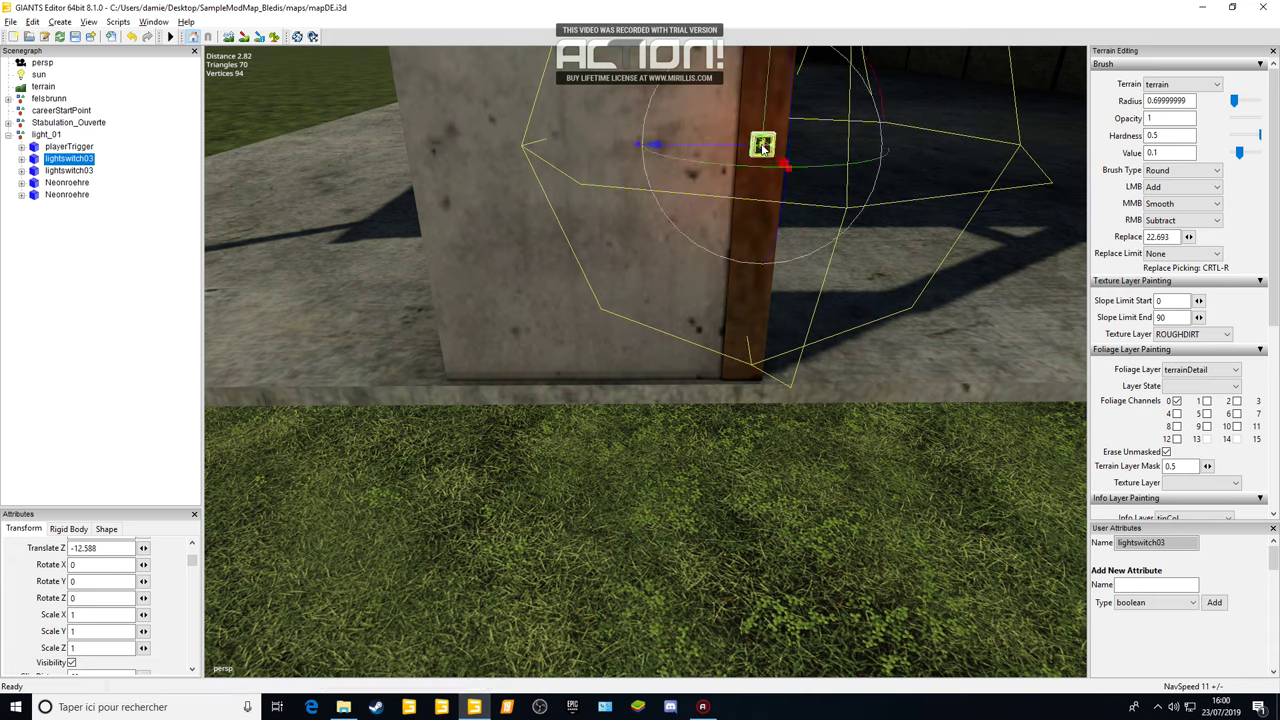
# - Place the playerTrigger at the first lightswitch03 on the barn's end post
pyautogui.scroll(-3, 686, 131)
pyautogui.keyDown('alt'); pyautogui.moveTo(686, 131); pyautogui.dragTo(656, 251); pyautogui.keyUp('alt')
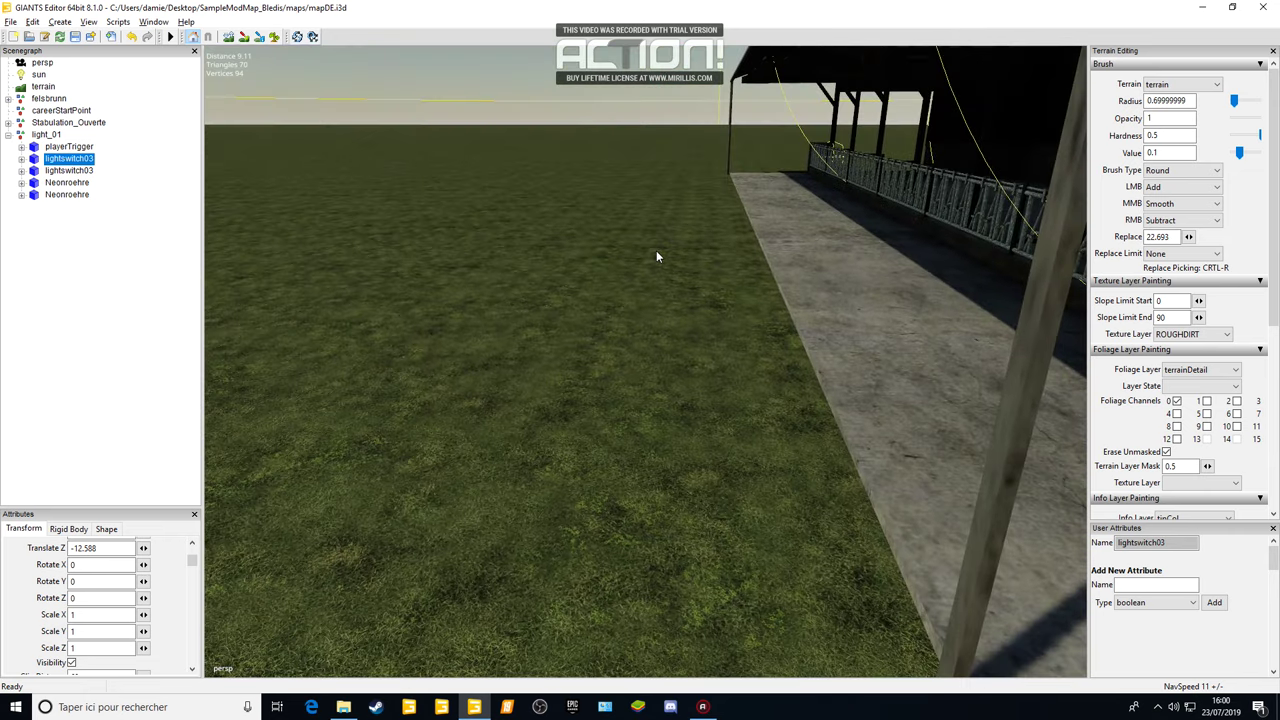
pyautogui.click(69, 148)
pyautogui.keyDown('alt'); pyautogui.moveTo(631, 169); pyautogui.dragTo(711, 301); pyautogui.keyUp('alt')
pyautogui.hotkey('ctrl', 'b')
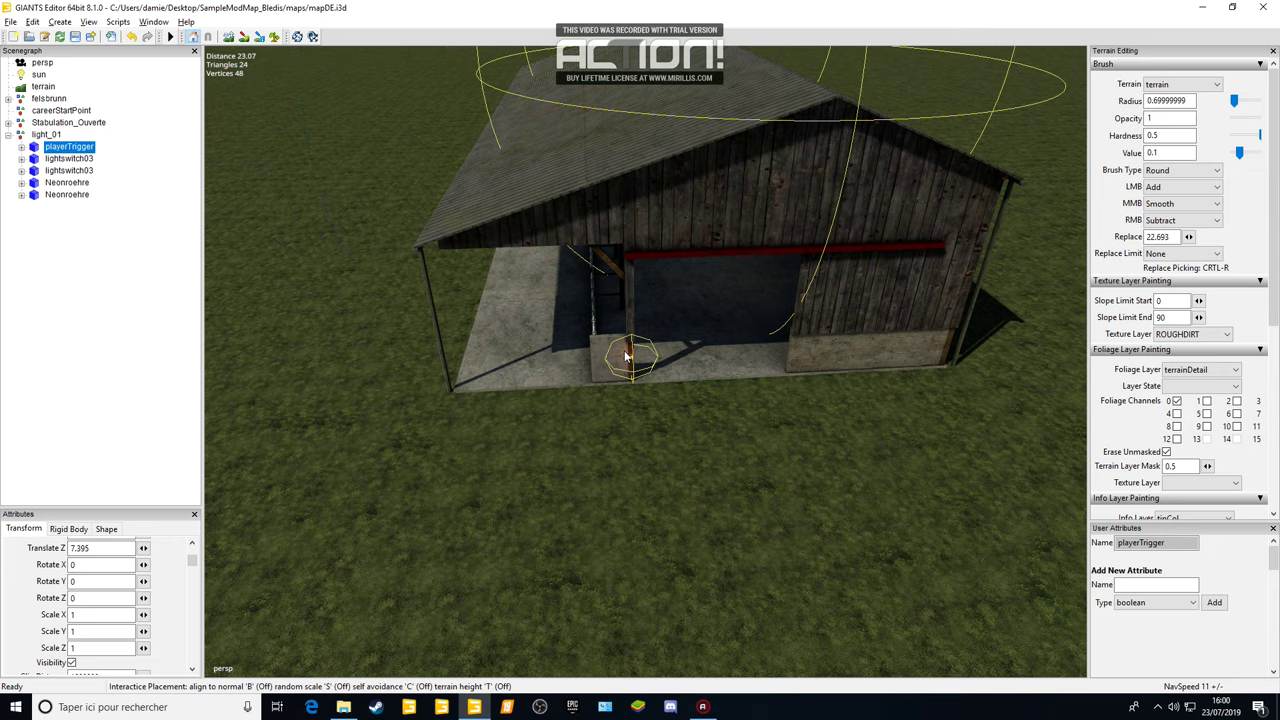
pyautogui.click(629, 357)
# - Place the nested playerTrigger at the second lightswitch03 on the opposite end of the barn, raised around the post
pyautogui.moveTo(630, 355); pyautogui.dragTo(773, 298, button='right')
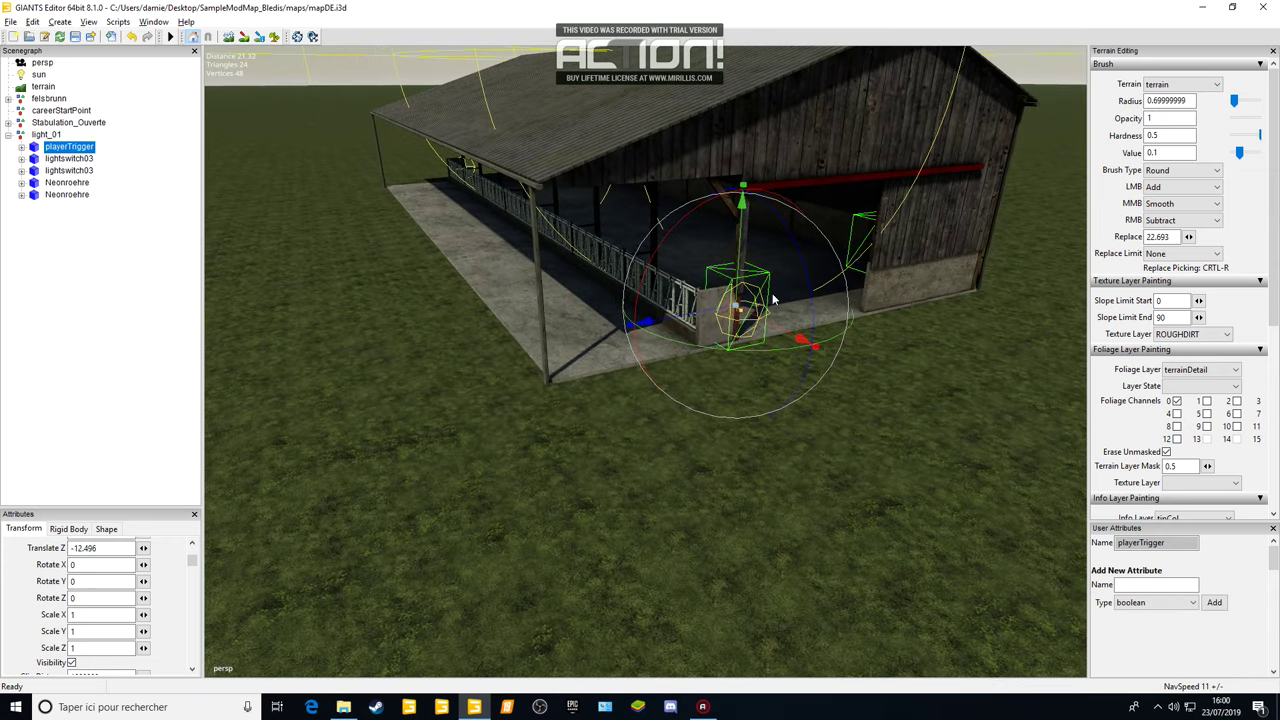
pyautogui.click(20, 152)
pyautogui.click(21, 147)
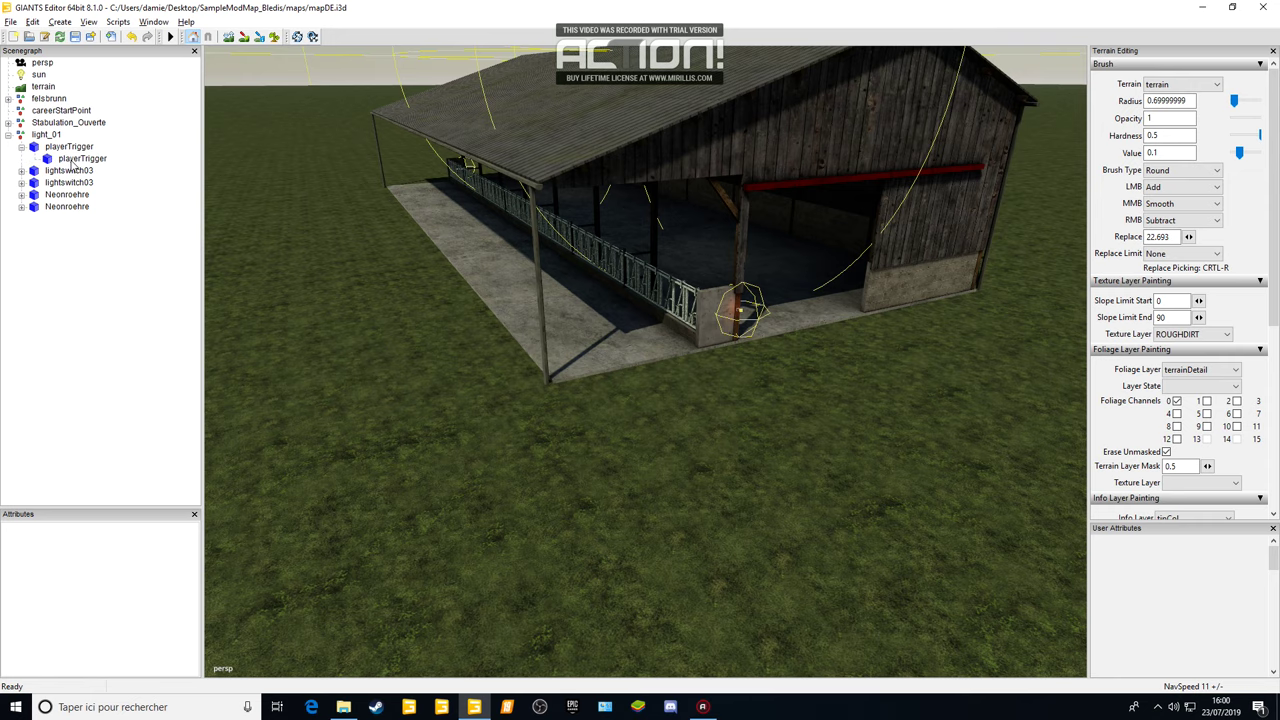
pyautogui.click(73, 160)
pyautogui.keyDown('alt'); pyautogui.moveTo(330, 205); pyautogui.dragTo(640, 322); pyautogui.keyUp('alt')
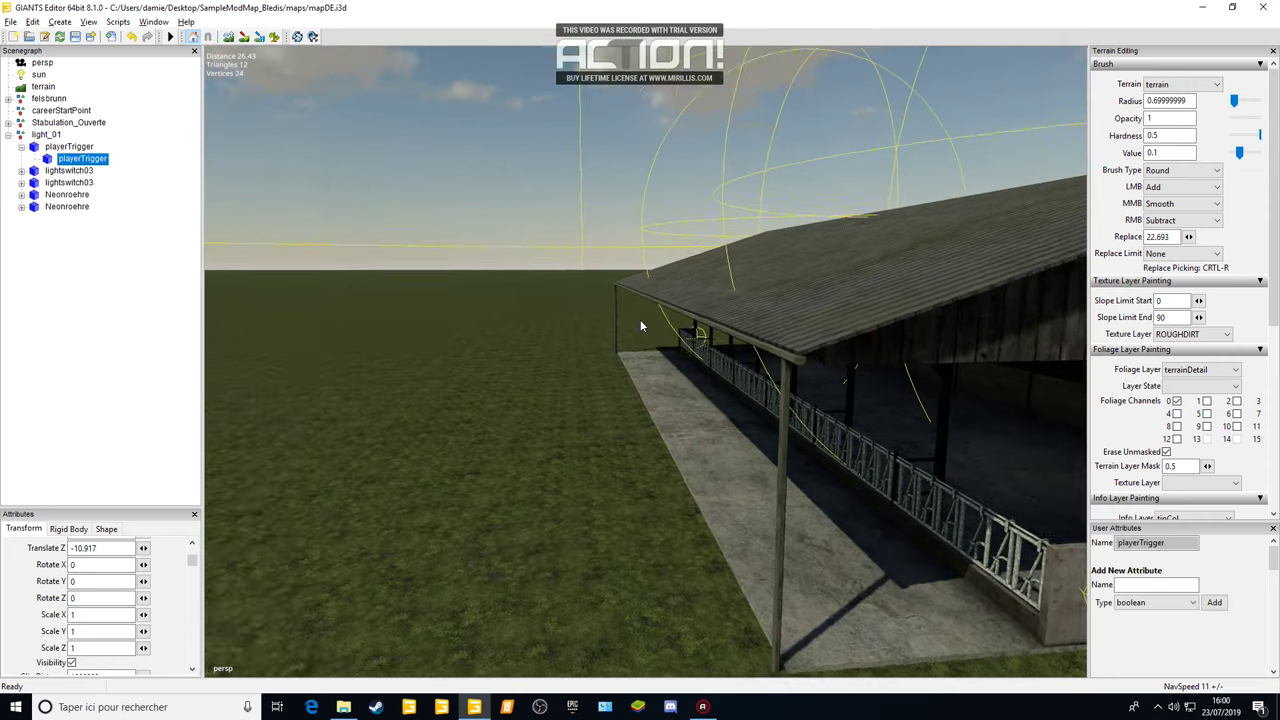
pyautogui.moveTo(641, 326); pyautogui.dragTo(692, 335, button='right')
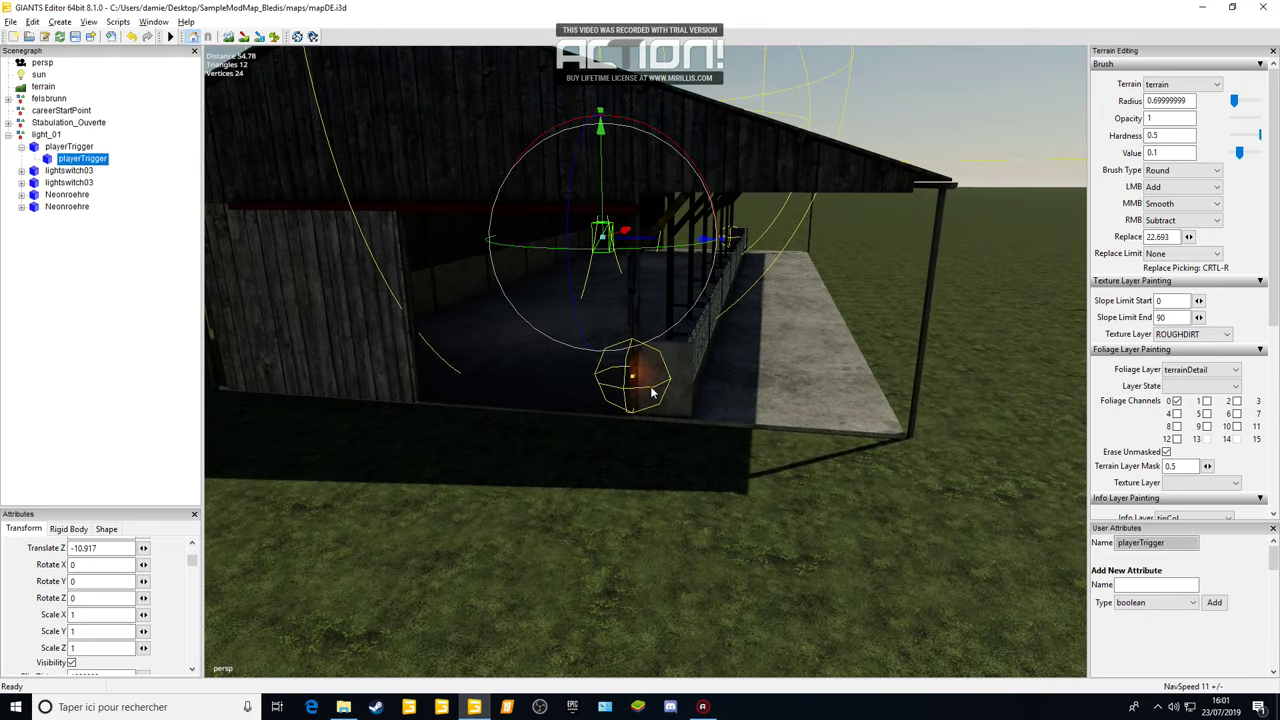
pyautogui.hotkey('ctrl', 'b')
pyautogui.click(635, 412)
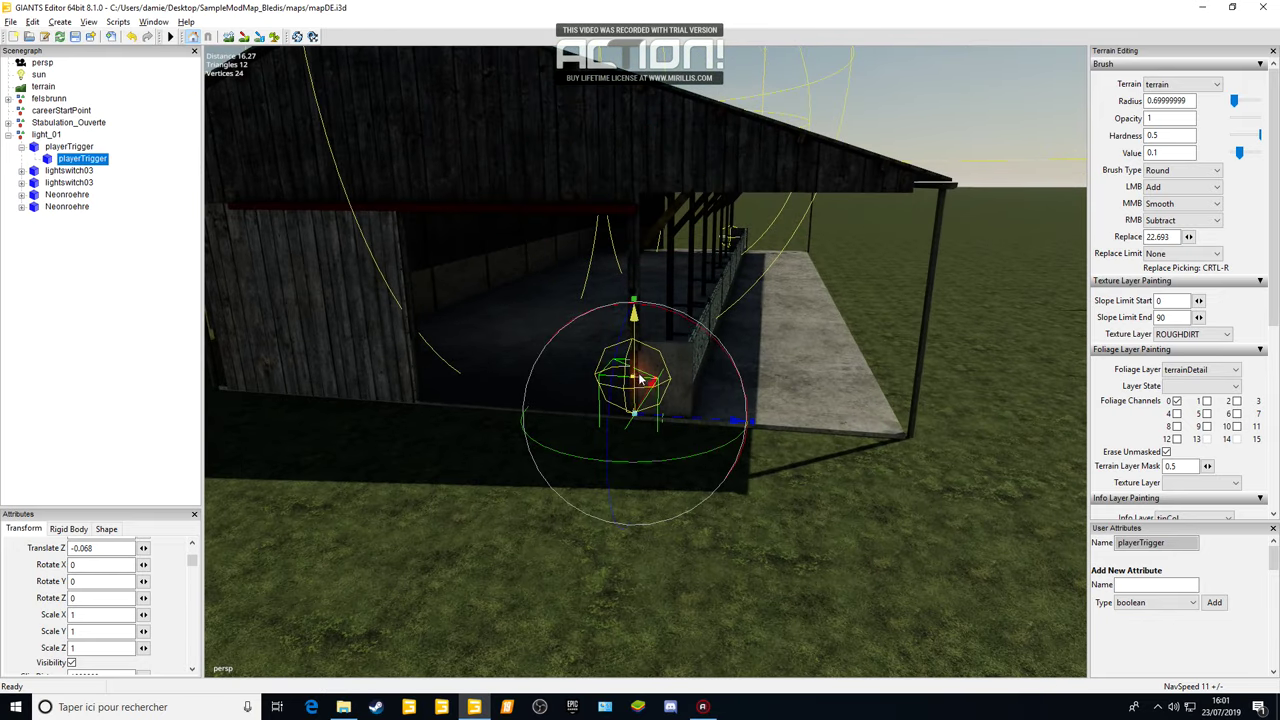
pyautogui.moveTo(637, 366); pyautogui.dragTo(635, 343)
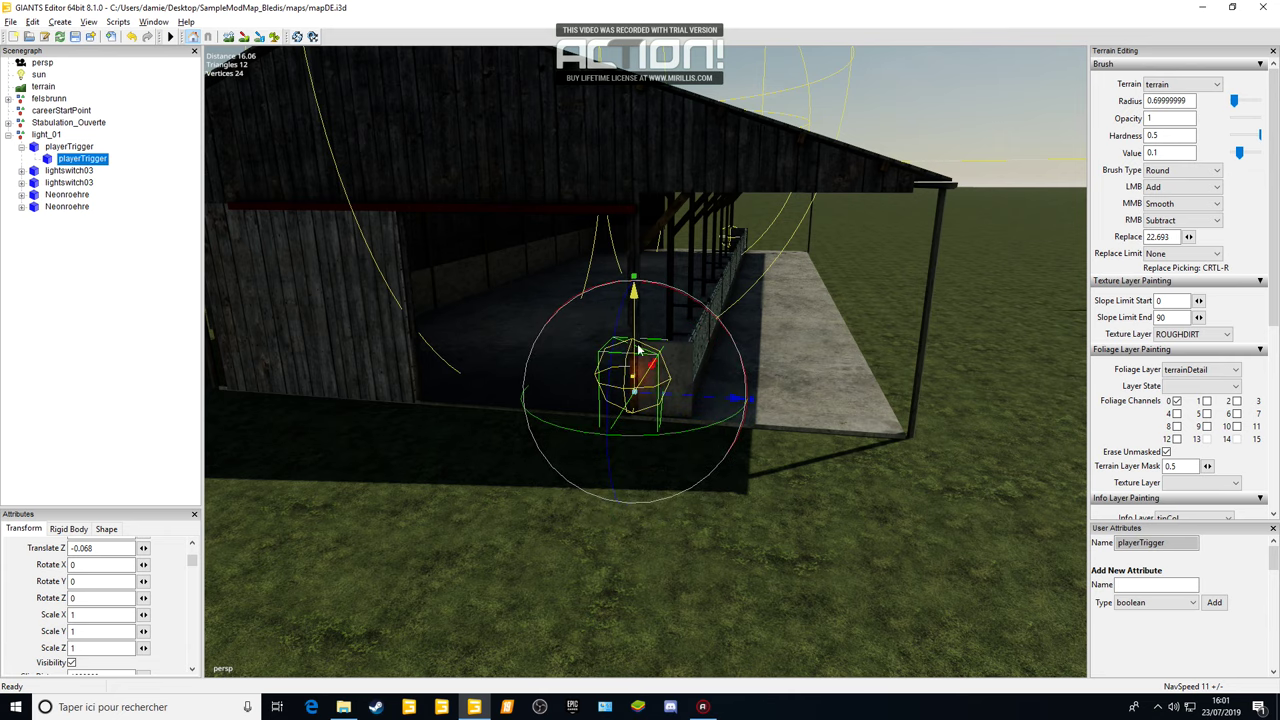
pyautogui.click(808, 527)
pyautogui.scroll(-3, 789, 503)
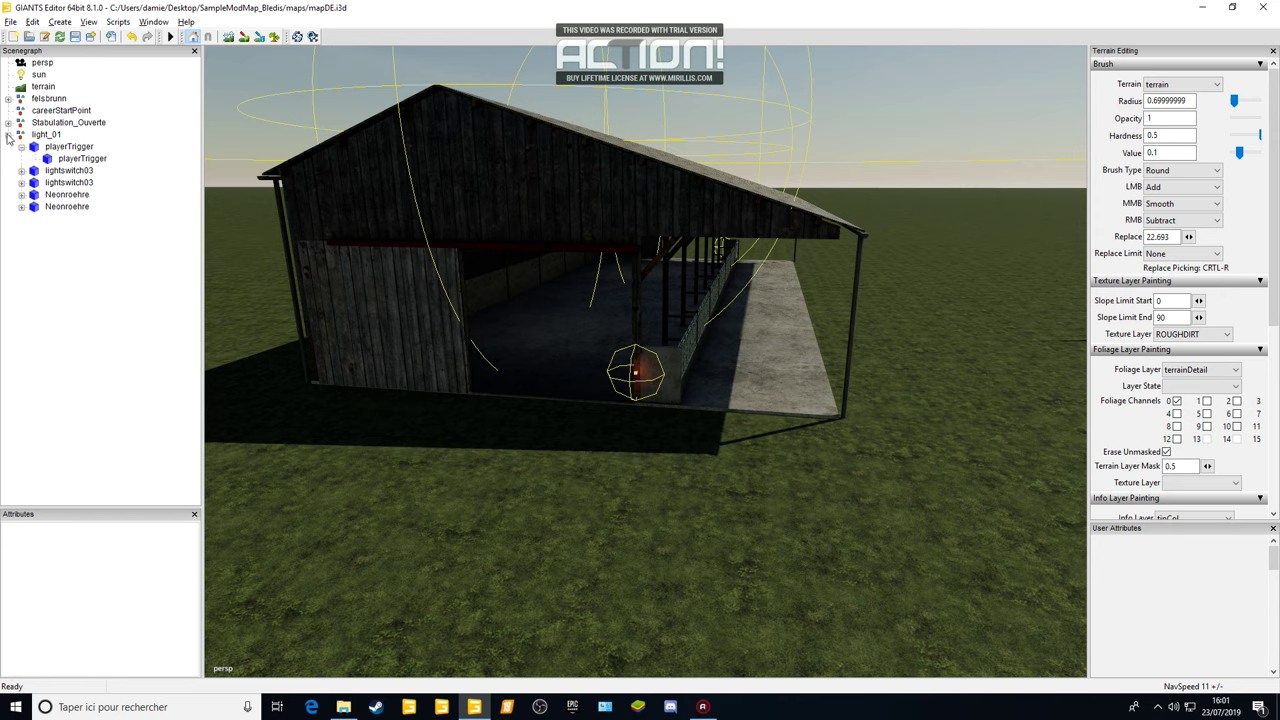
# - Duplicate the first Neonroehre lamp under the barn roof three times within the light_01 group
pyautogui.click(8, 135)
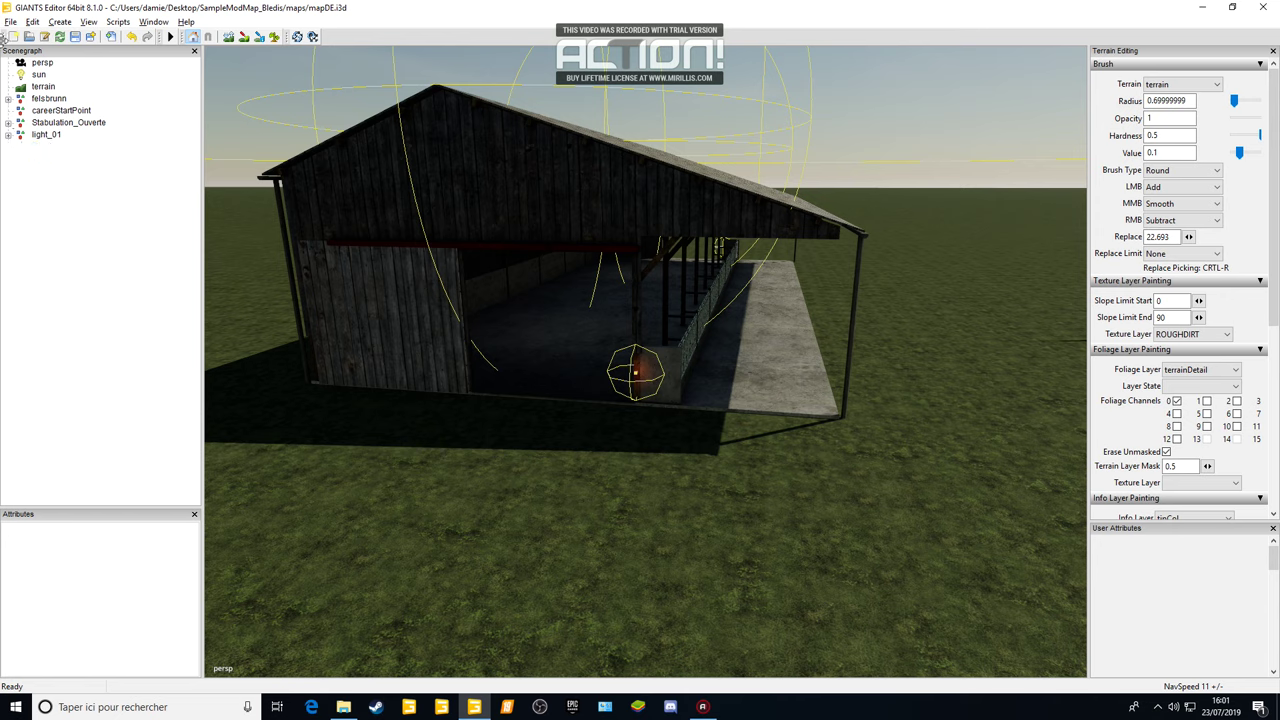
pyautogui.click(8, 135)
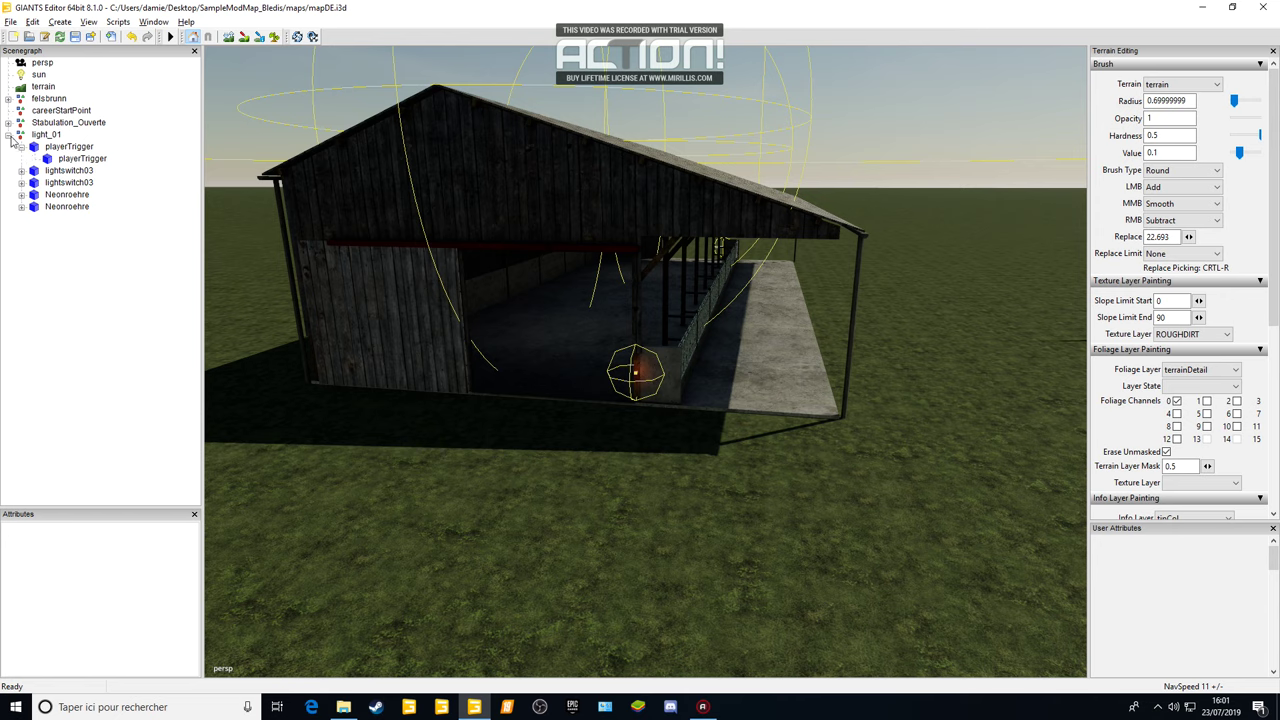
pyautogui.keyDown('alt'); pyautogui.moveTo(620, 220); pyautogui.dragTo(407, 372); pyautogui.keyUp('alt')
pyautogui.scroll(7, 747, 290)
pyautogui.moveTo(408, 377); pyautogui.dragTo(614, 280, button='middle')
pyautogui.click(67, 195)
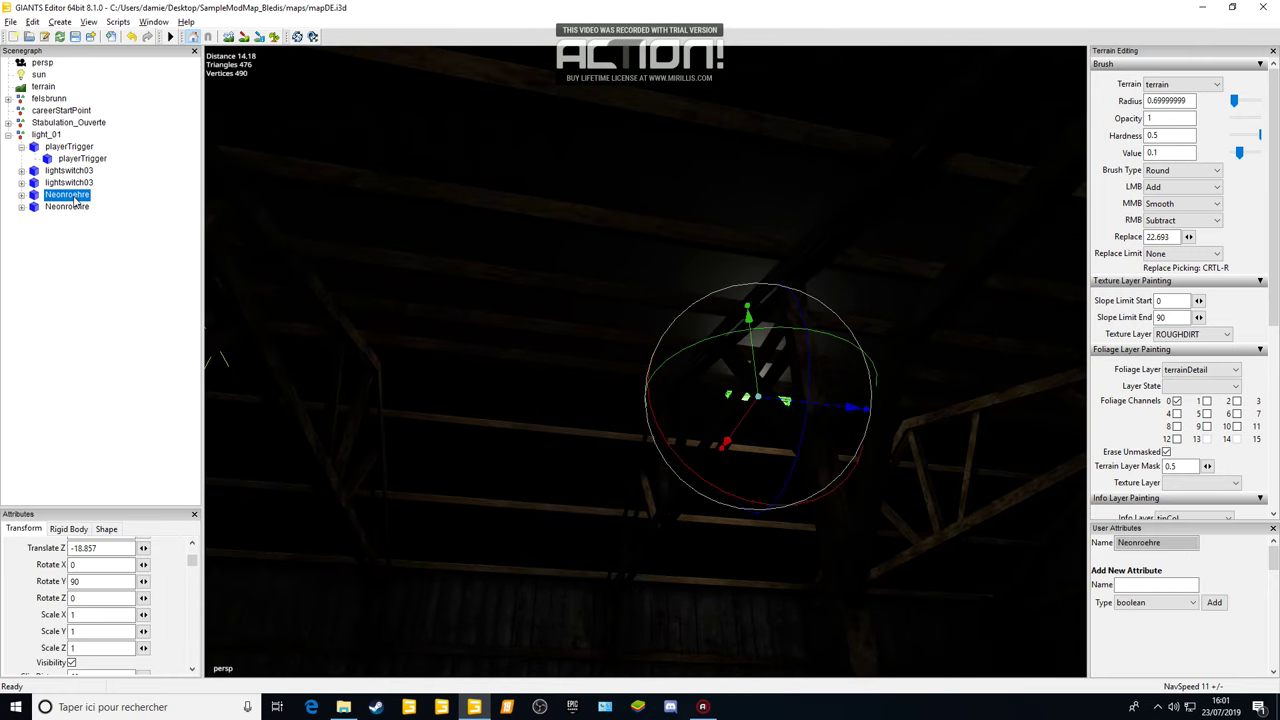
pyautogui.hotkey('ctrl', 'd')
pyautogui.hotkey('ctrl', 'd')
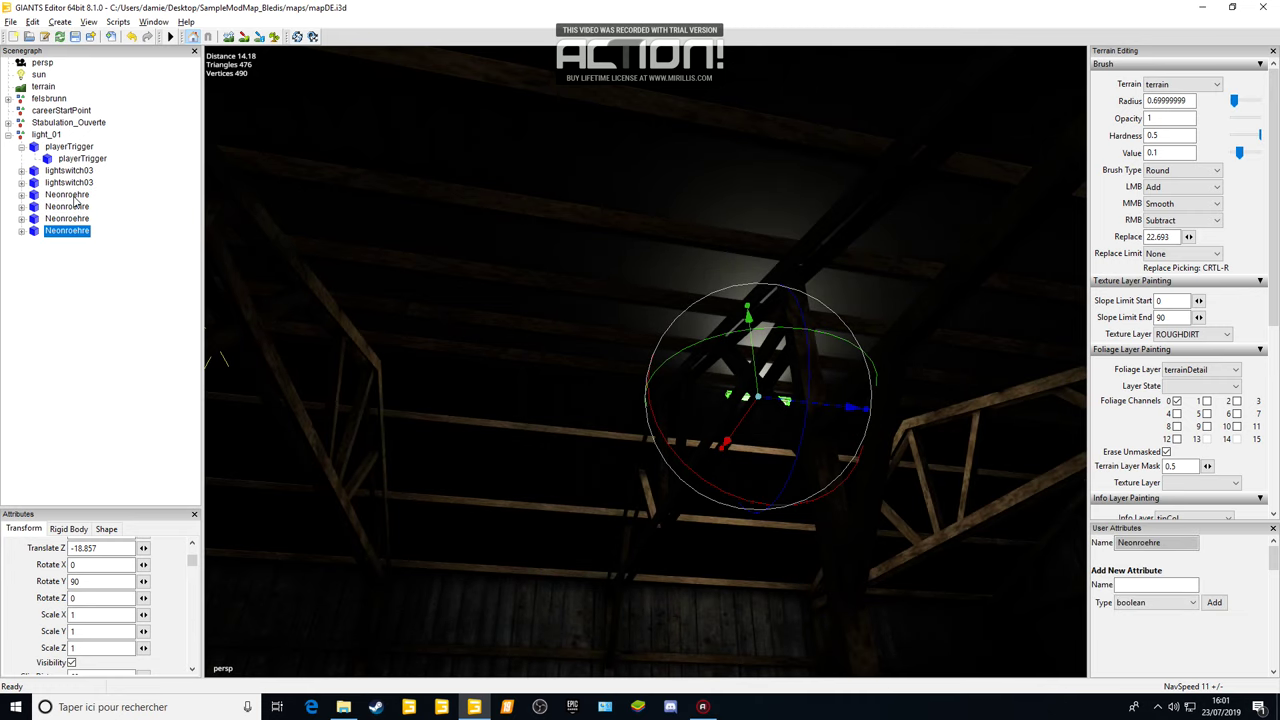
pyautogui.hotkey('ctrl', 'd')
# - Delete the three duplicated Neonroehre lamps from the light_01 group
pyautogui.keyDown('alt'); pyautogui.moveTo(720, 394); pyautogui.dragTo(645, 396, button='middle'); pyautogui.keyUp('alt')
pyautogui.keyDown('alt'); pyautogui.moveTo(632, 381); pyautogui.dragTo(573, 451); pyautogui.keyUp('alt')
pyautogui.keyDown('alt'); pyautogui.moveTo(573, 451); pyautogui.dragTo(534, 476, button='right'); pyautogui.keyUp('alt')
pyautogui.keyDown('alt'); pyautogui.moveTo(534, 476); pyautogui.dragTo(628, 519); pyautogui.keyUp('alt')
pyautogui.moveTo(628, 522); pyautogui.dragTo(538, 424, button='right')
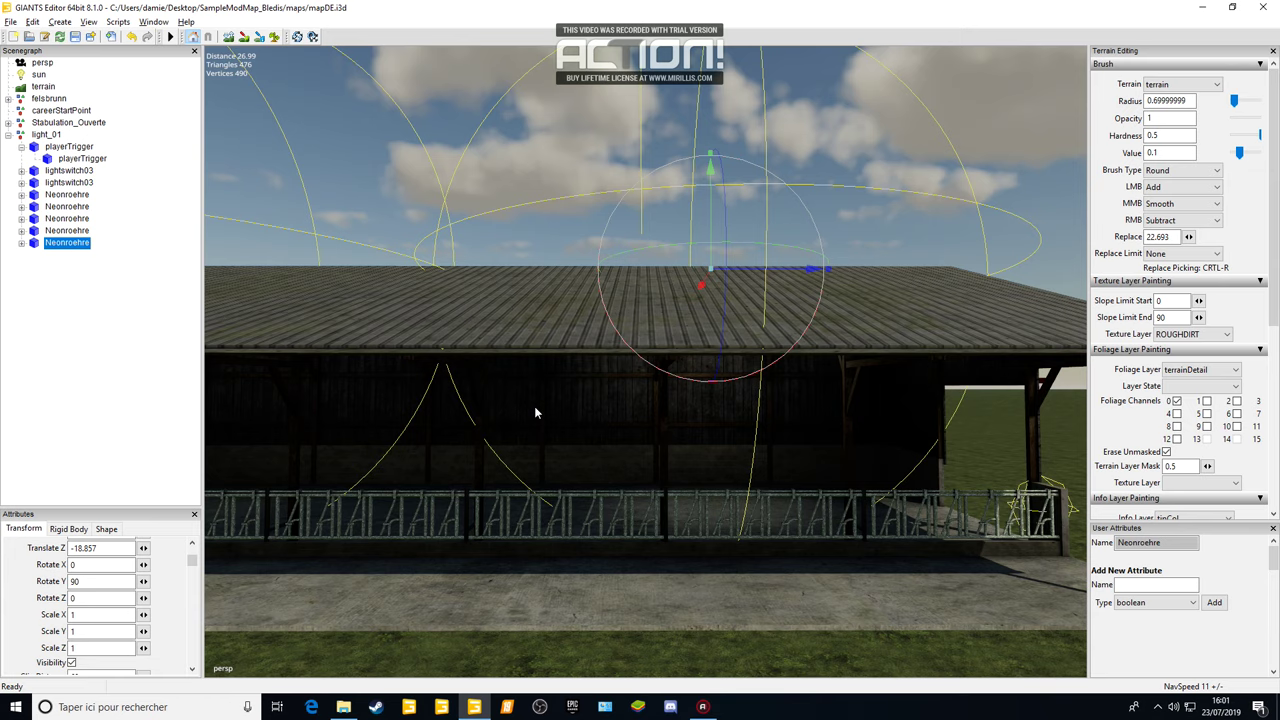
pyautogui.click(66, 231)
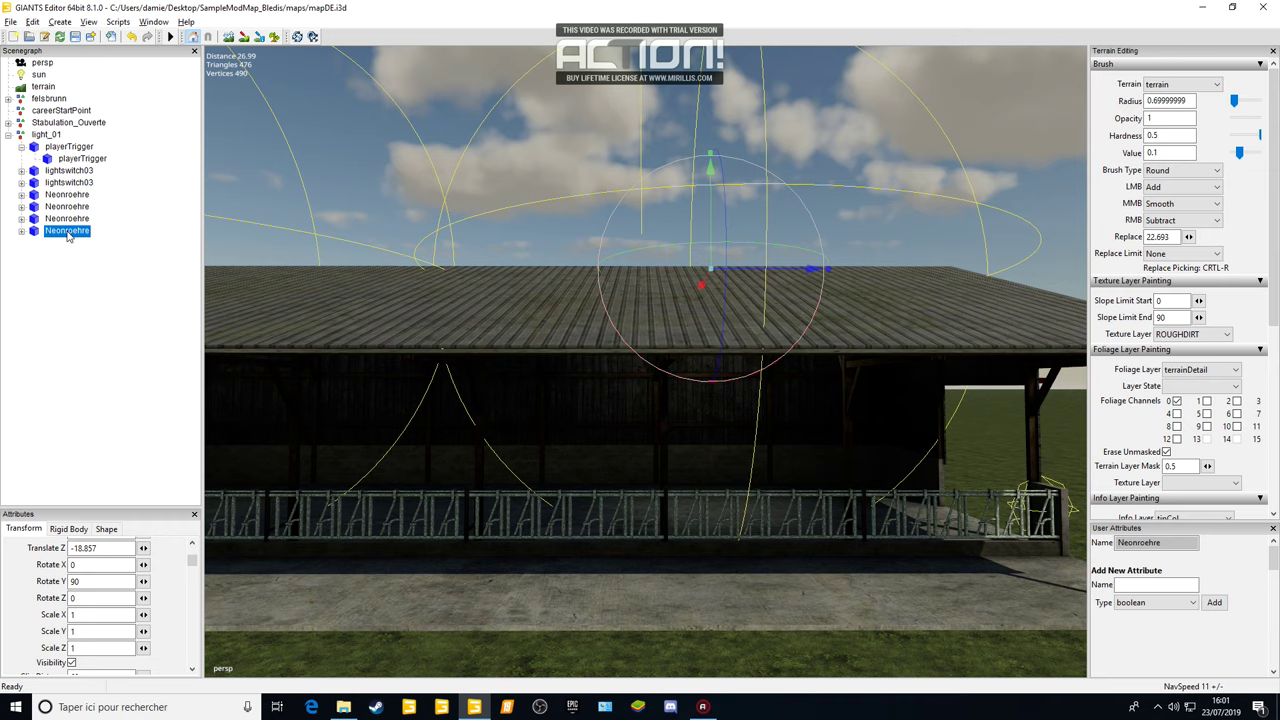
pyautogui.press('Delete')
pyautogui.click(77, 221)
pyautogui.press('Delete')
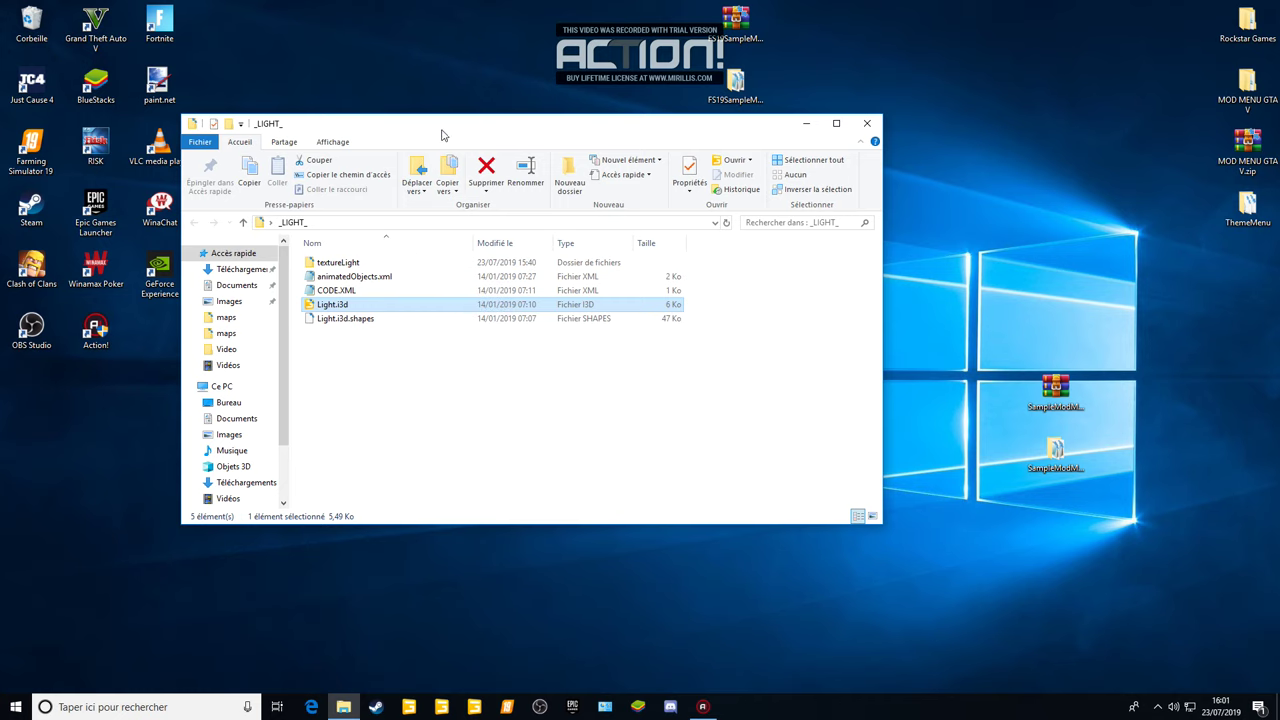
# - Open the maps folder of SampleModMap_Bledis from the desktop and arrange its window beside the _LIGHT_ folder
pyautogui.moveTo(442, 131); pyautogui.dragTo(273, 277)
pyautogui.click(1055, 455)
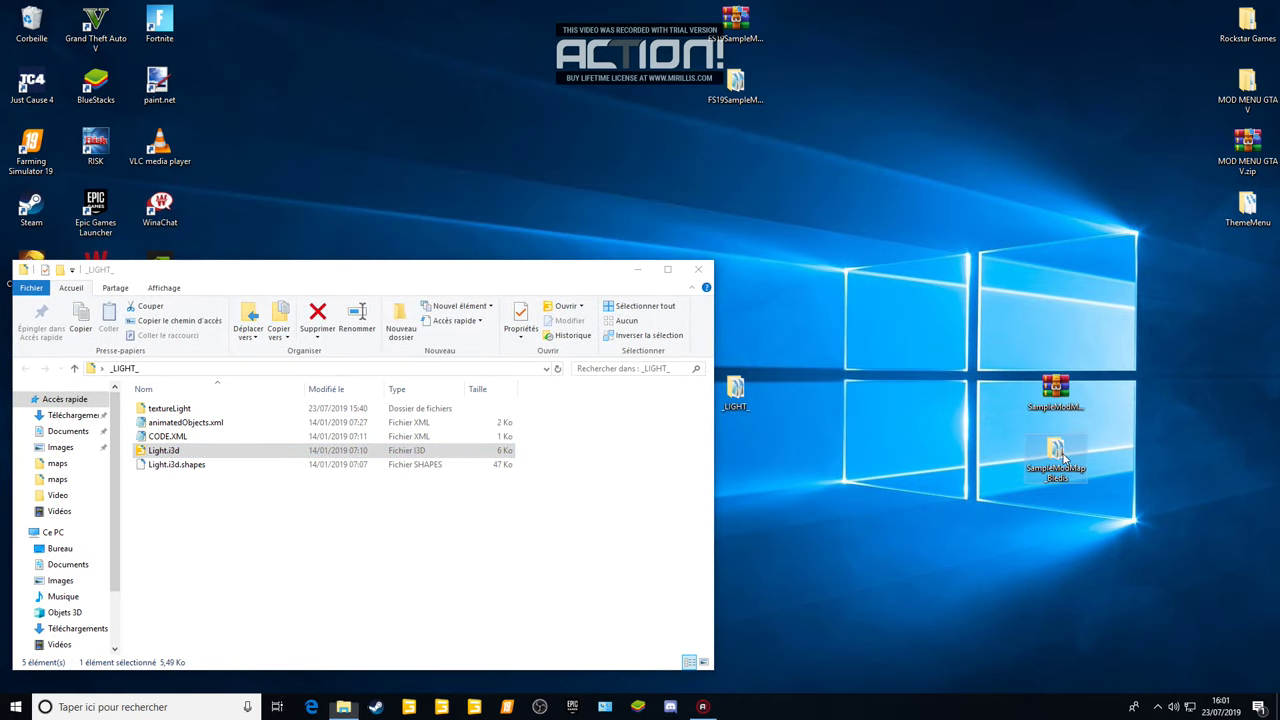
pyautogui.doubleClick(1055, 452)
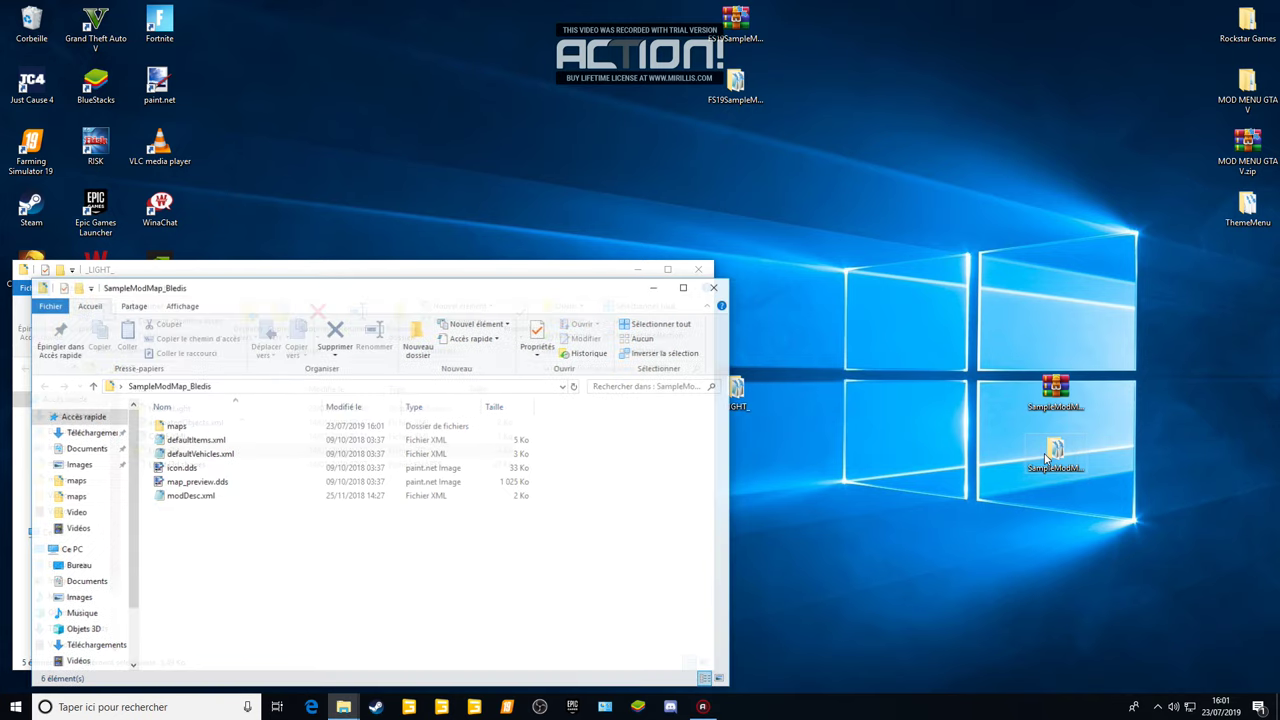
pyautogui.doubleClick(176, 426)
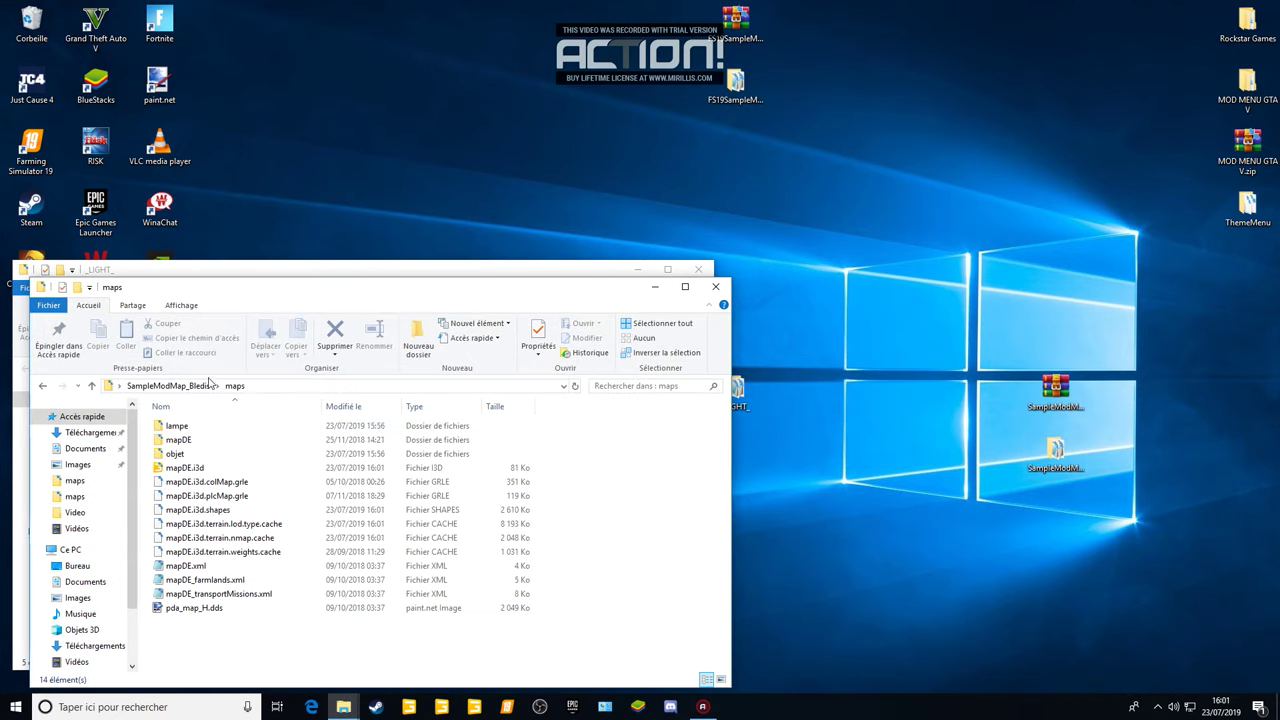
pyautogui.moveTo(252, 298); pyautogui.dragTo(896, 300)
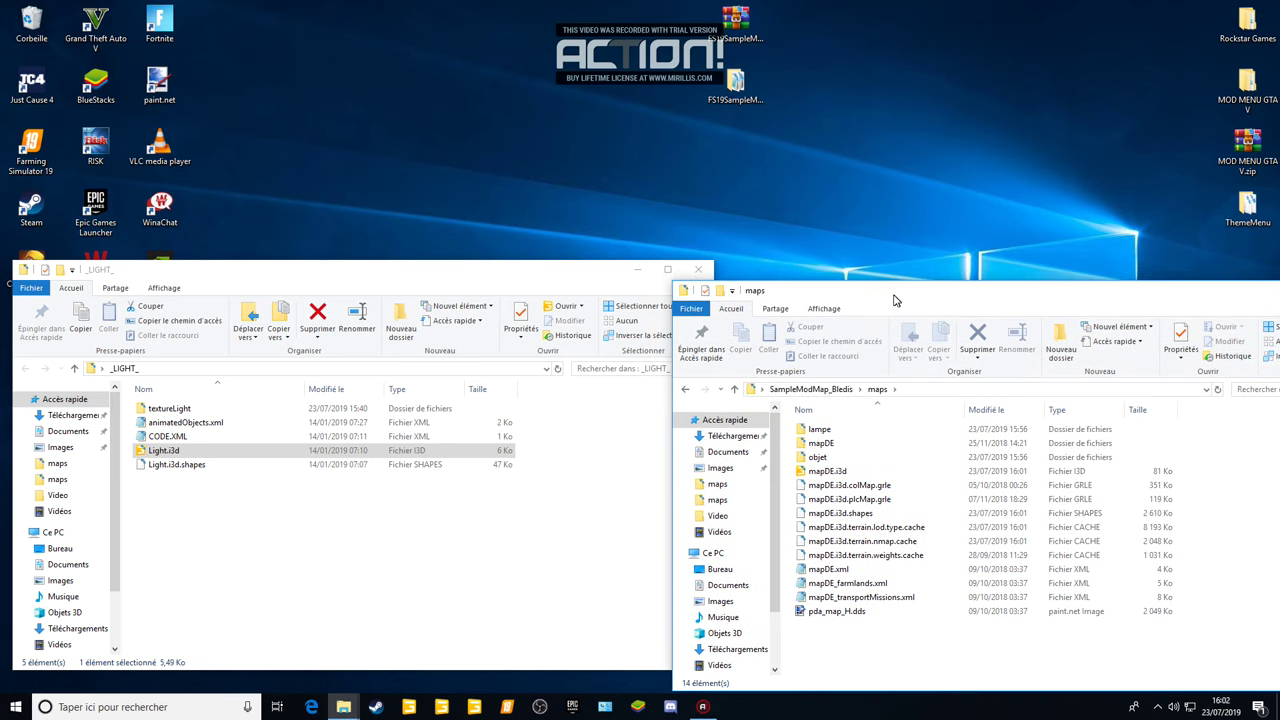
# - Copy the textureLight folder and animatedObjects.xml from _LIGHT_ into the map's maps folder
pyautogui.click(219, 409)
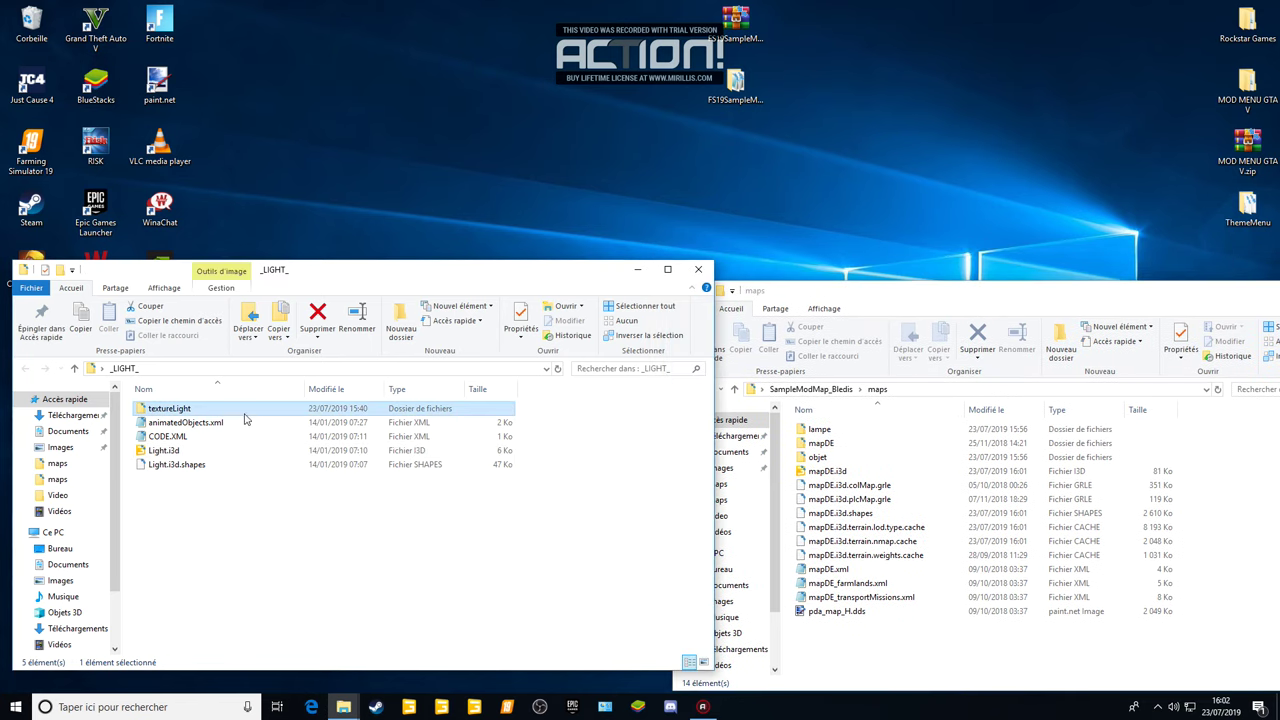
pyautogui.keyDown('ctrl'); pyautogui.click(247, 422); pyautogui.keyUp('ctrl')
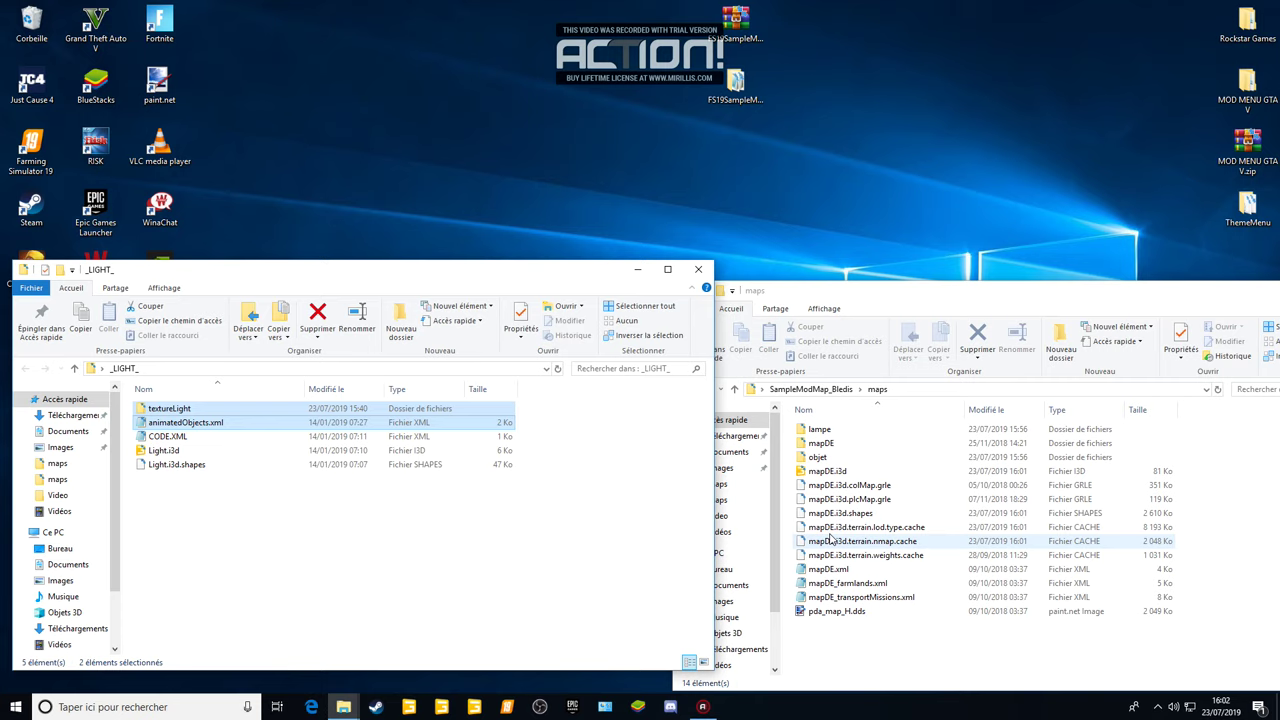
pyautogui.click(910, 665)
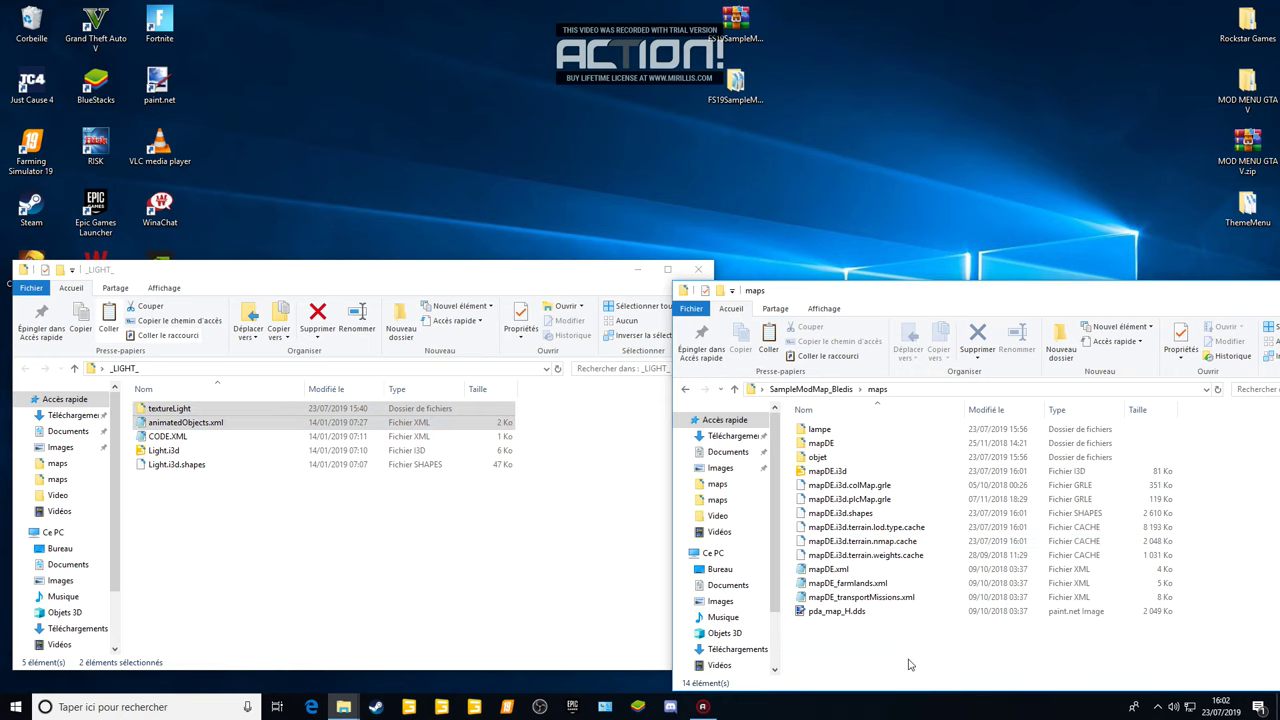
pyautogui.hotkey('ctrl', 'v')
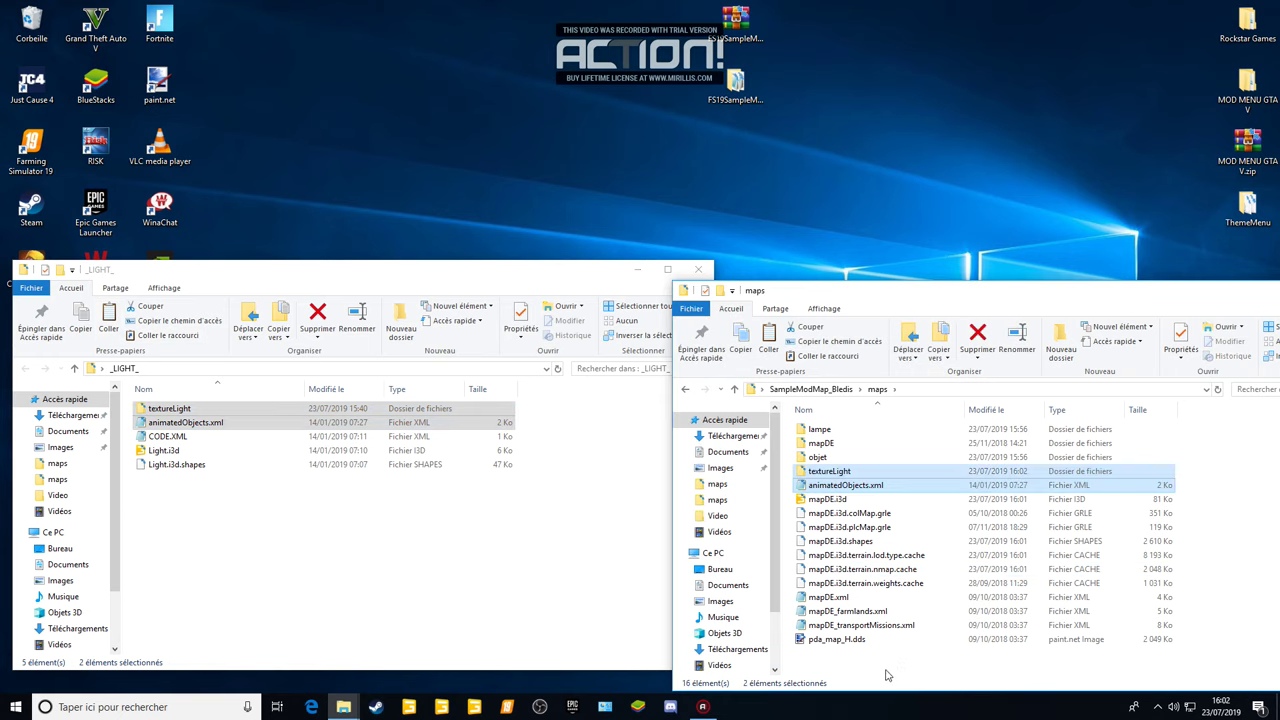
pyautogui.click(885, 672)
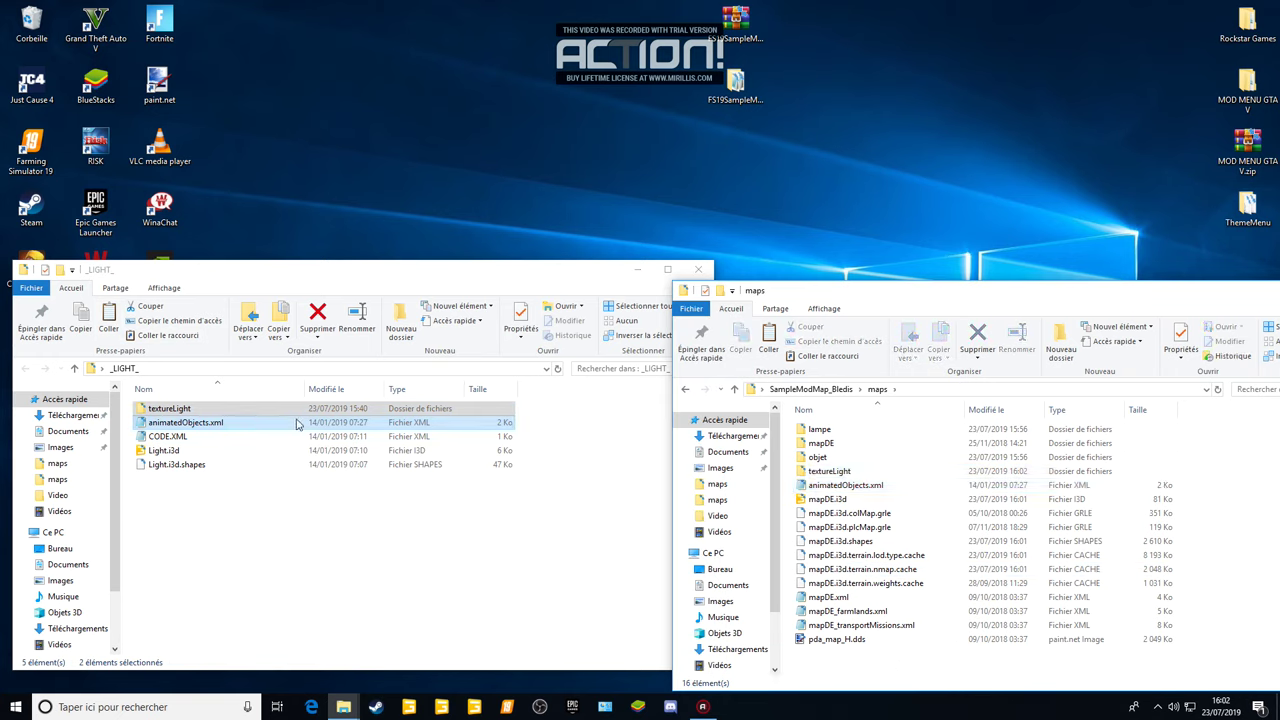
# - Open mapDE.i3d from the maps folder in Notepad (Bloc-notes)
pyautogui.click(853, 499)
pyautogui.rightClick(855, 500)
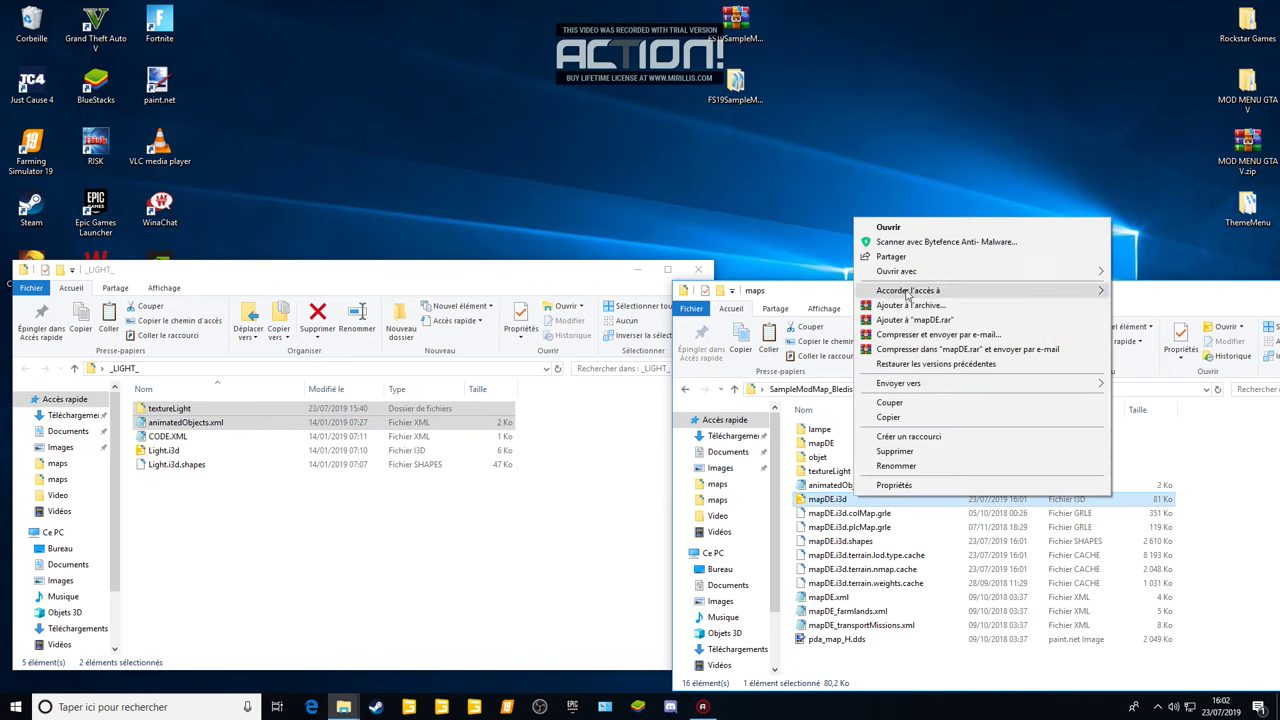
pyautogui.moveTo(900, 271)
pyautogui.click(720, 272)
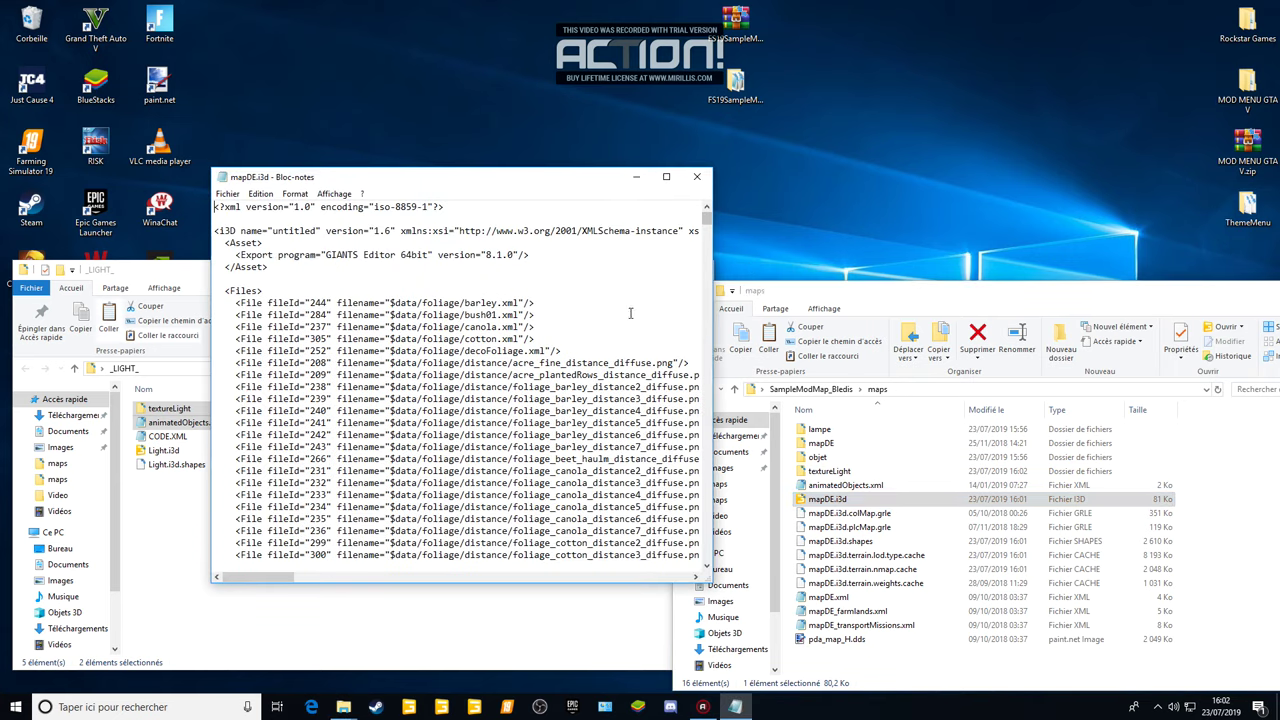
pyautogui.moveTo(522, 183); pyautogui.dragTo(531, 147)
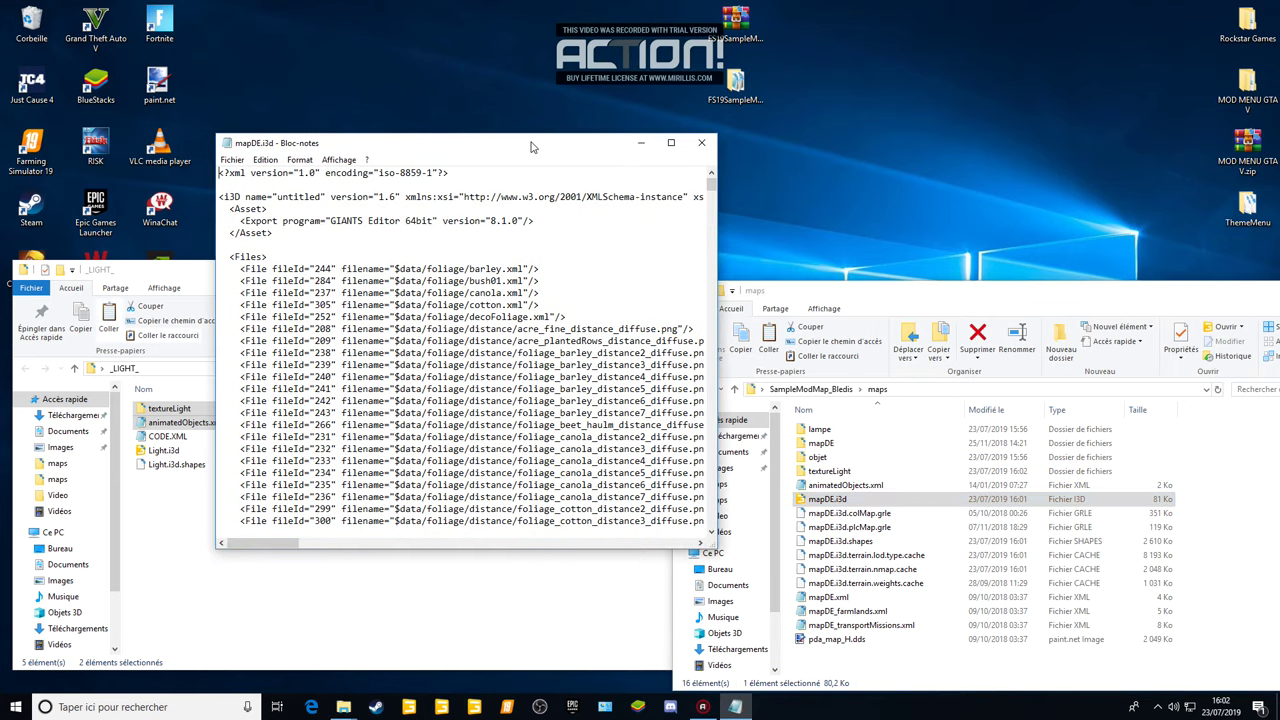
# - Remove "../_LIGHT_/" from the coronaRed1, light02 and lightswitch01 texture paths so they start with "../textureLight/", and save mapDE.i3d
pyautogui.scroll(-20, 451, 337)
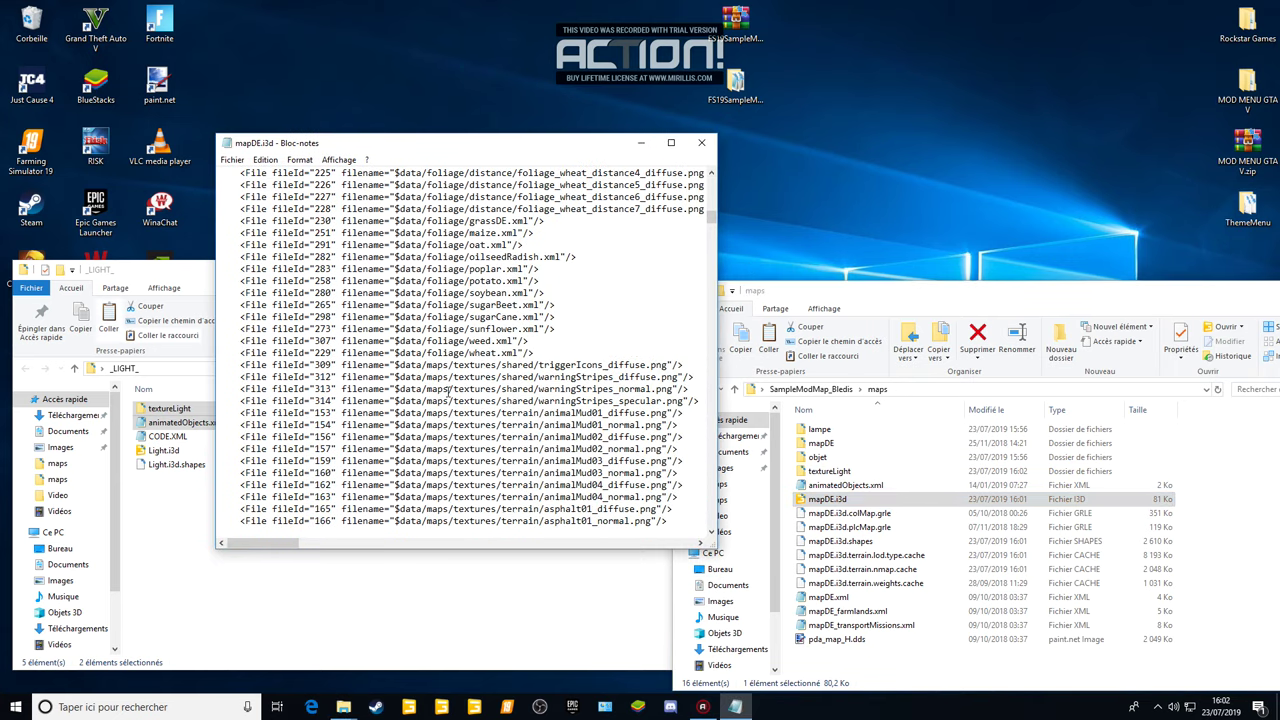
pyautogui.scroll(-20, 442, 396)
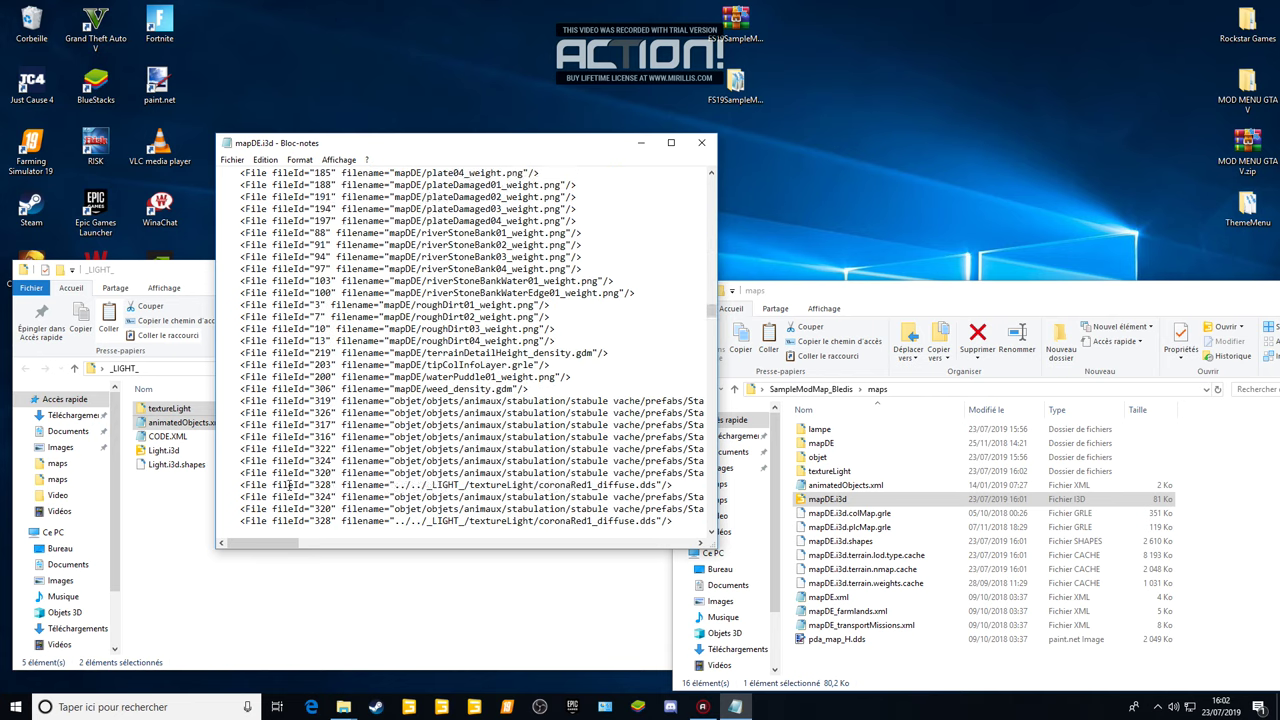
pyautogui.scroll(15, 287, 484)
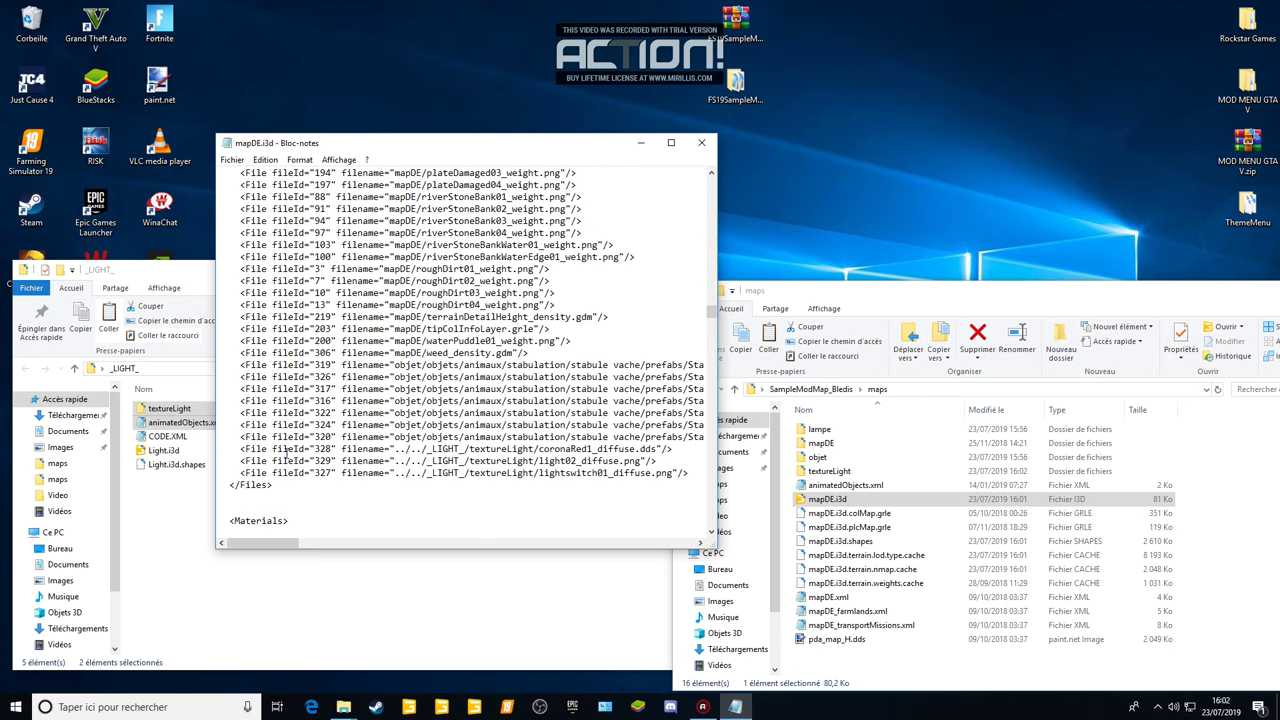
pyautogui.scroll(-1, 393, 453)
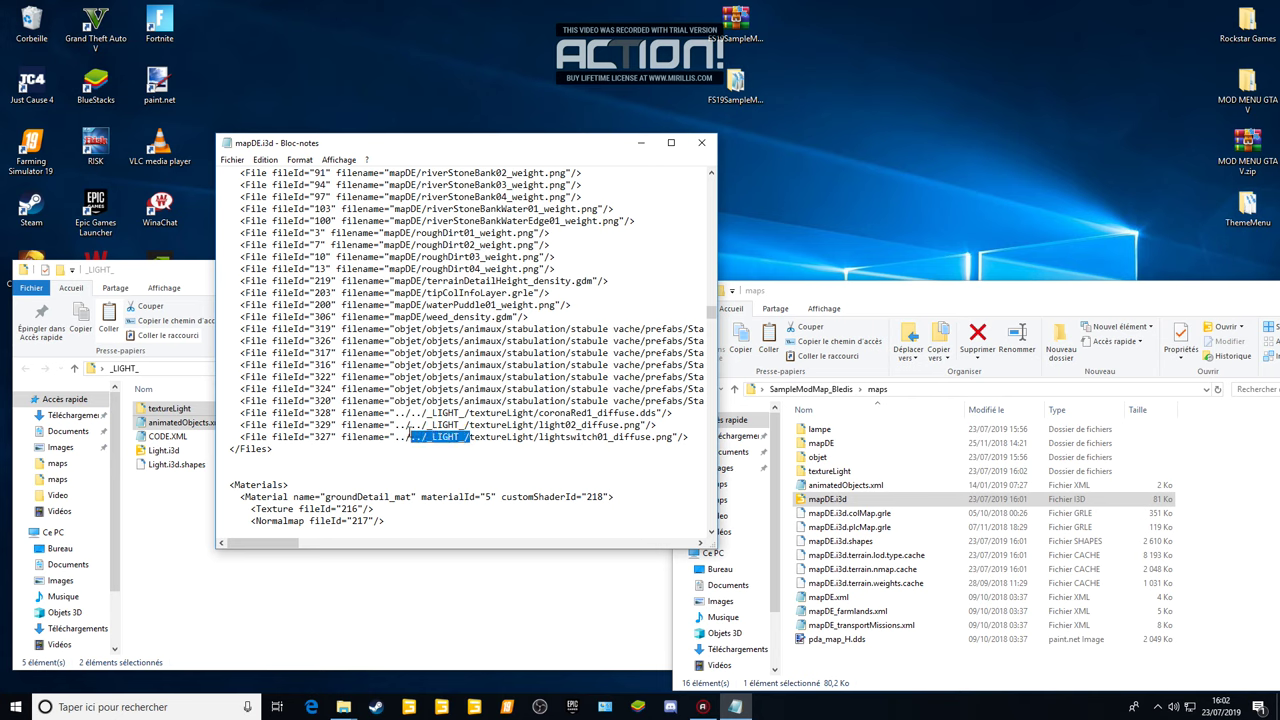
pyautogui.press('Delete')
pyautogui.moveTo(468, 424); pyautogui.dragTo(410, 424)
pyautogui.press('Delete')
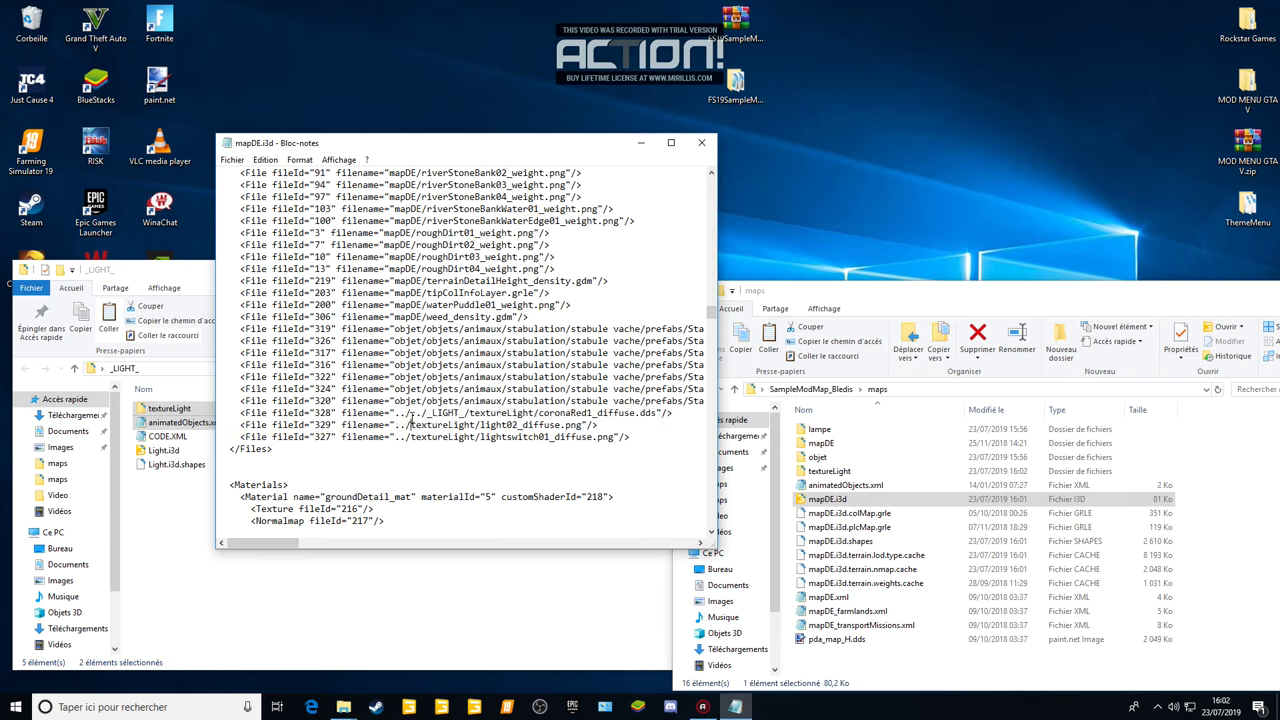
pyautogui.press('Delete')
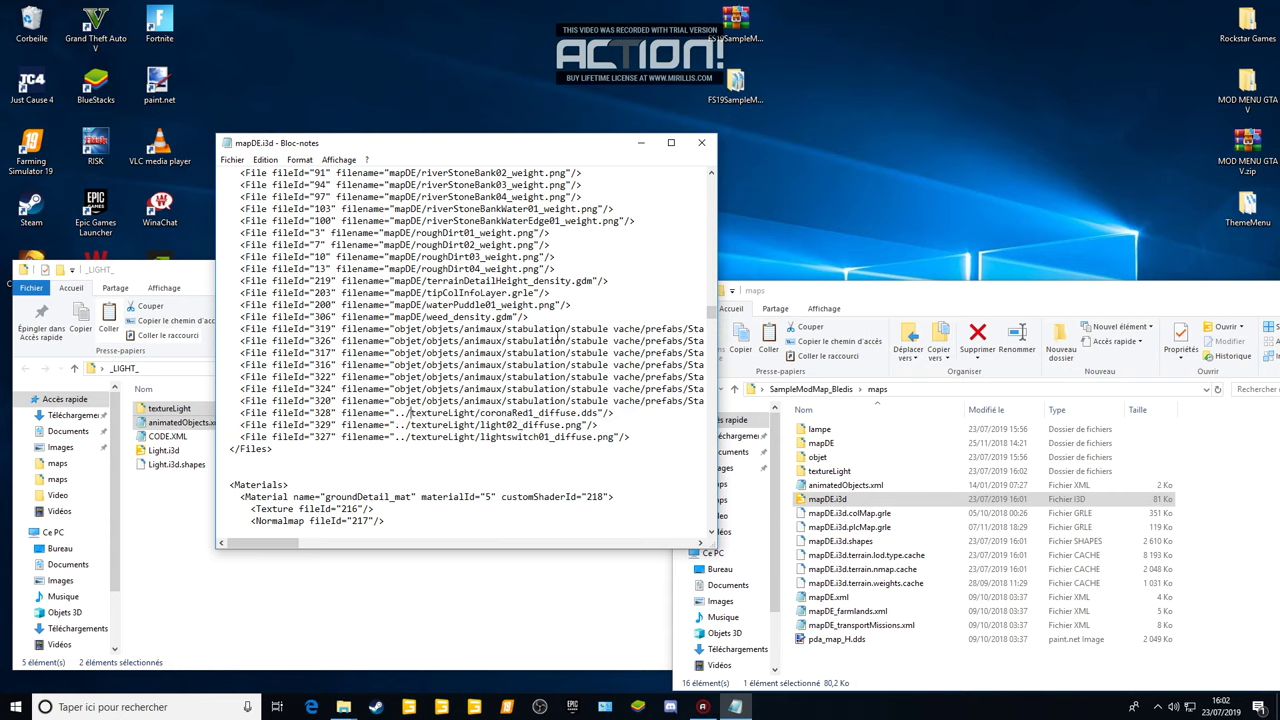
pyautogui.click(701, 142)
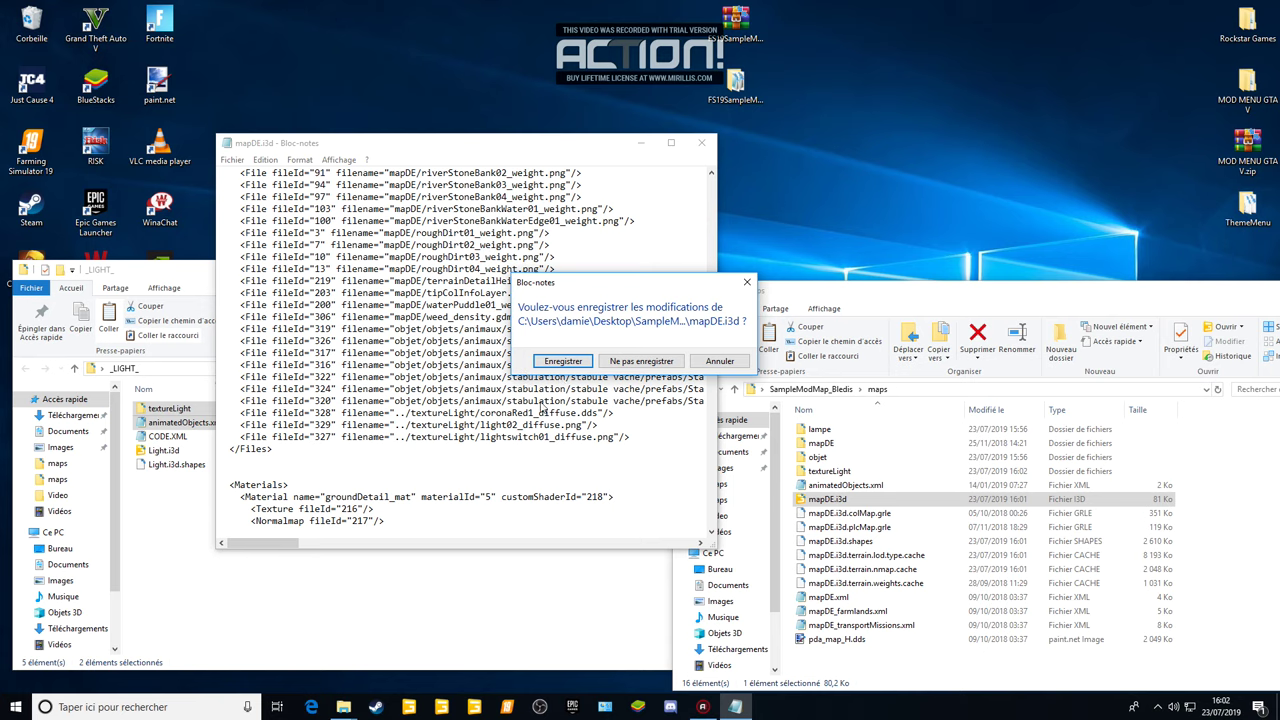
pyautogui.click(563, 361)
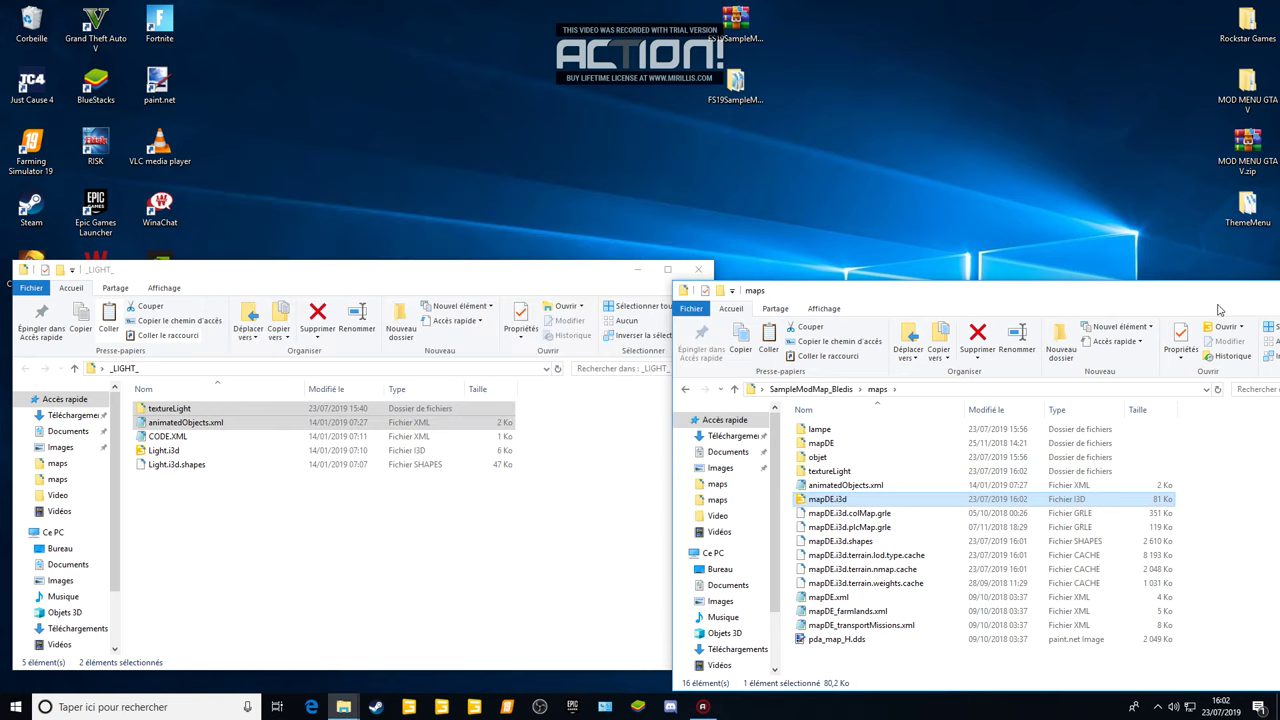
pyautogui.moveTo(1093, 296); pyautogui.dragTo(930, 294)
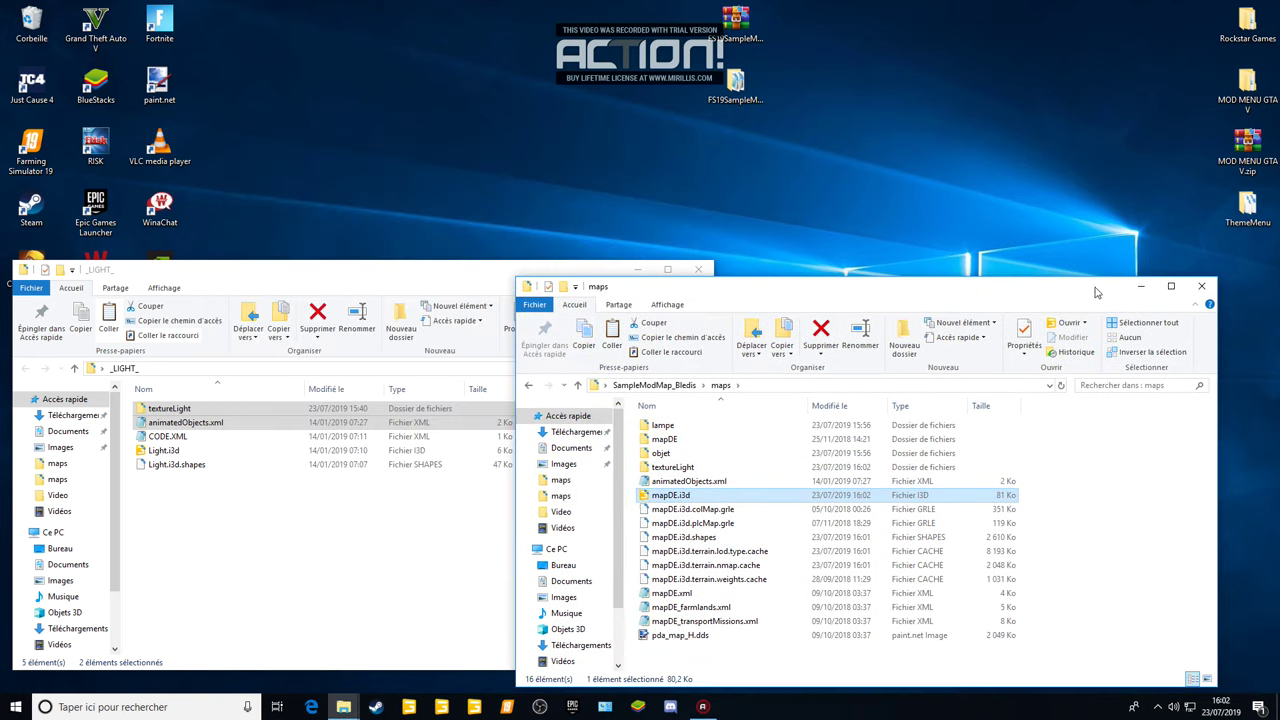
# - Close the maps and _LIGHT_ folder windows and open the Documents folder in a new File Explorer window
pyautogui.click(1190, 290)
pyautogui.click(699, 269)
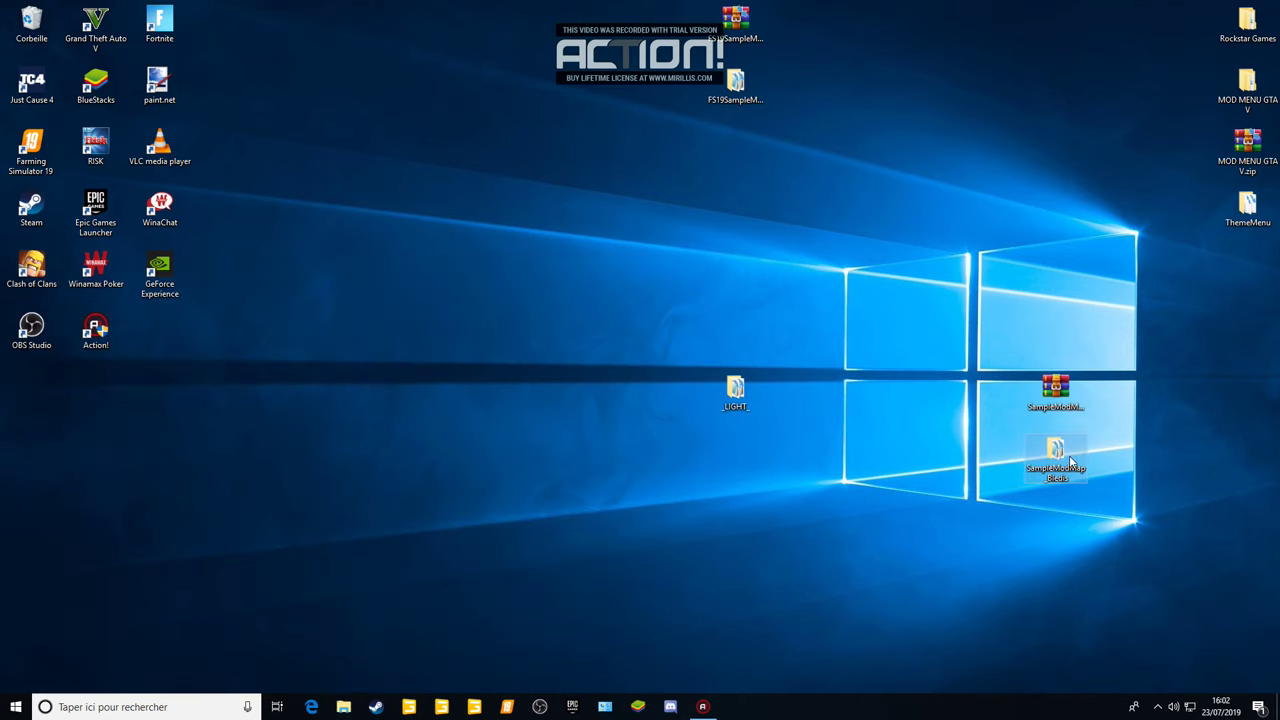
pyautogui.click(343, 706)
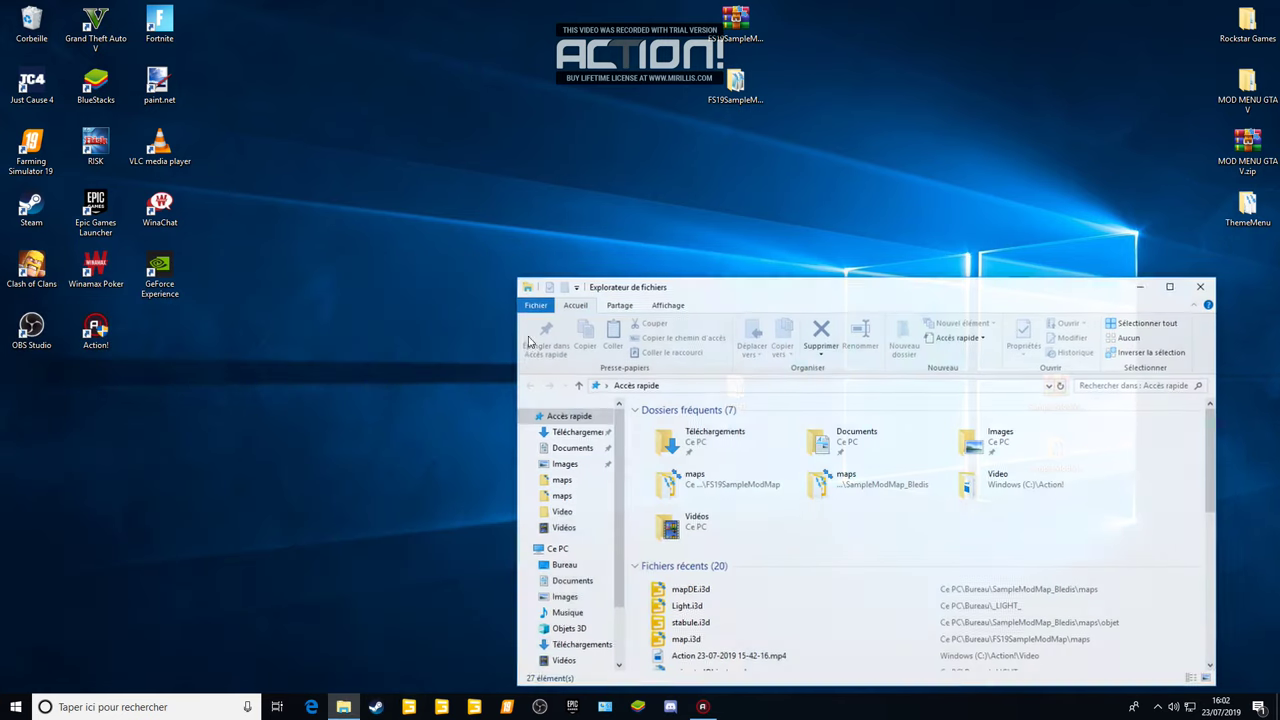
pyautogui.doubleClick(818, 432)
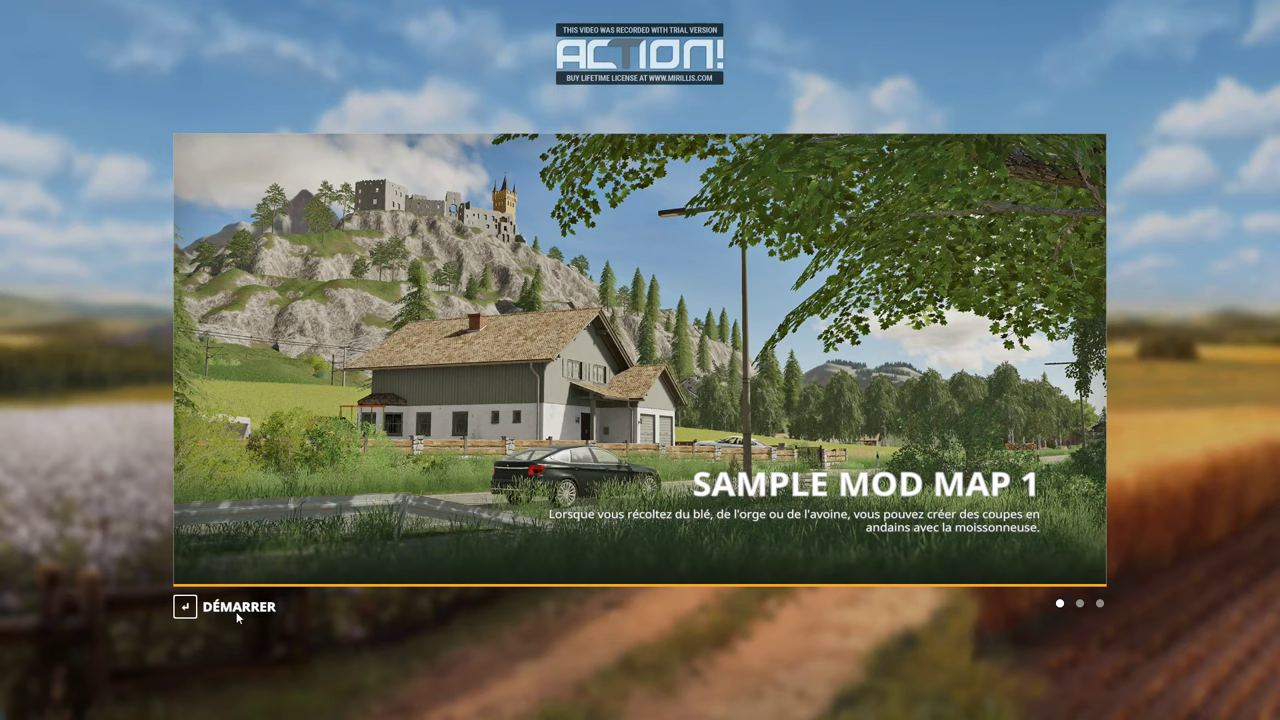
# - In Farming Simulator 19, start Sample Mod Map 1, agree to pay Courseplay worker wages and dismiss the welcome message
pyautogui.click(236, 611)
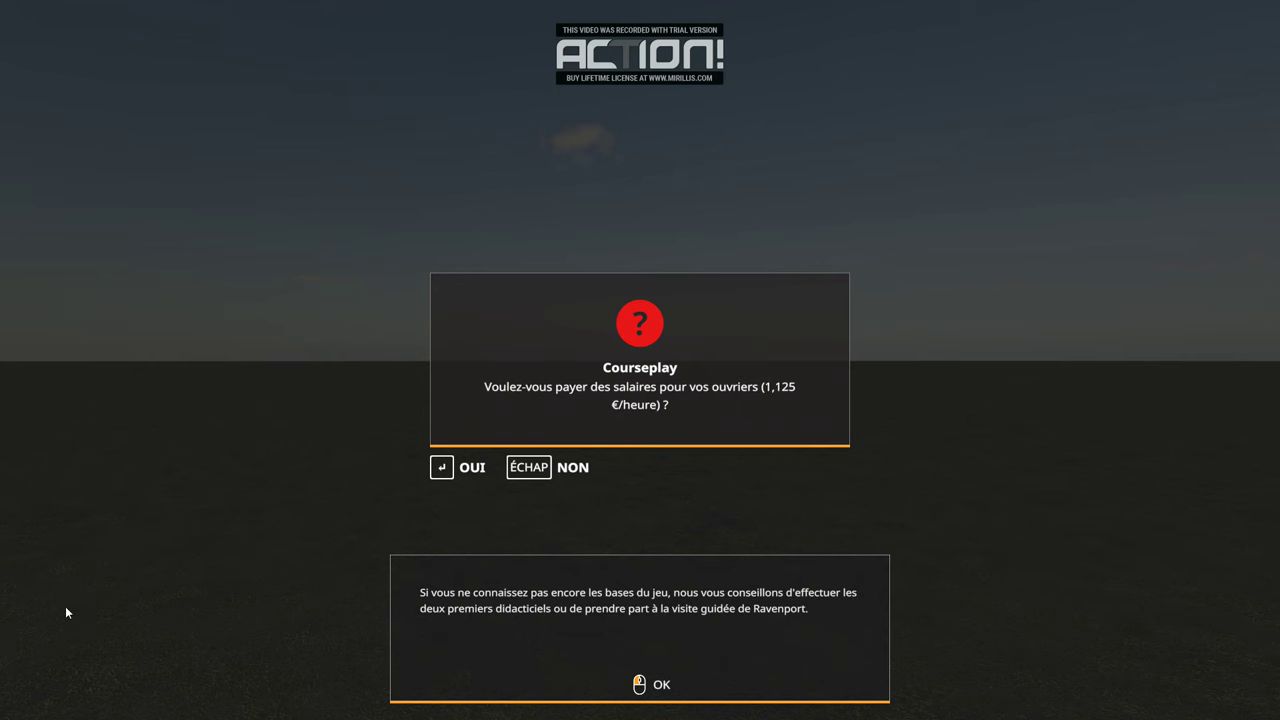
pyautogui.press('Return')
pyautogui.click(640, 360)
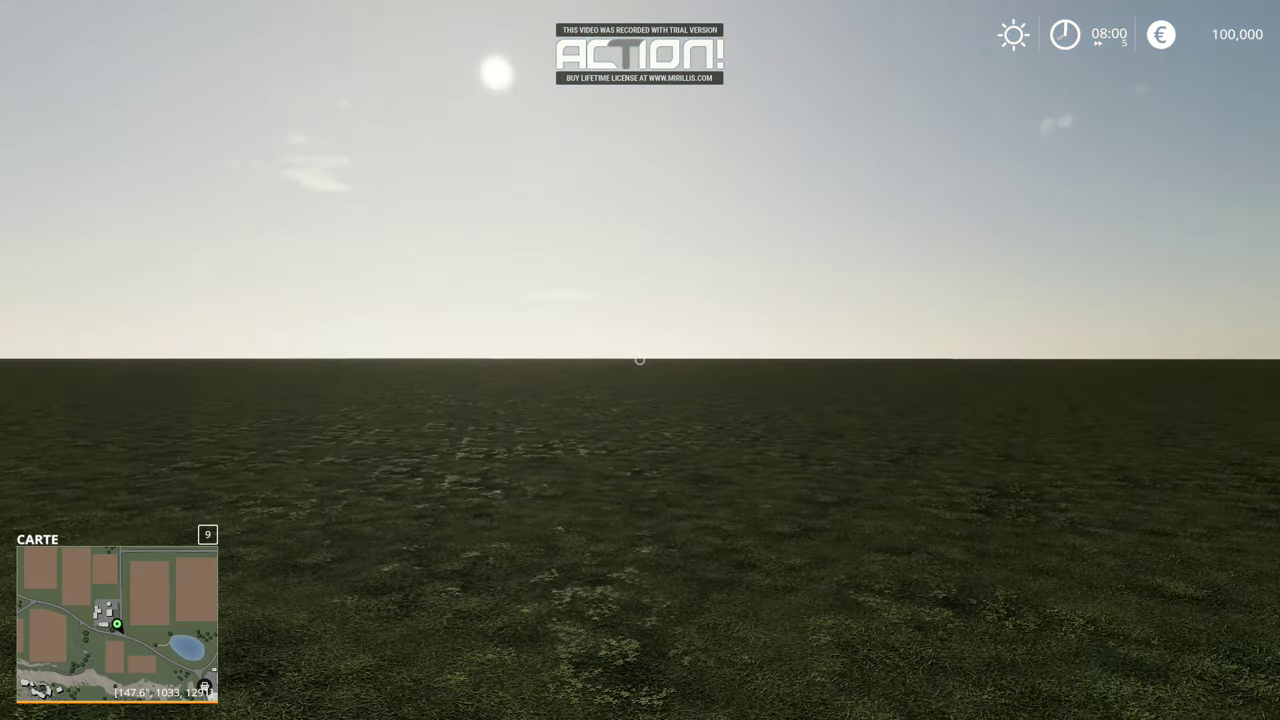
# - Walk across the field to the cattle barn and examine the light switch on its entrance post up close
pyautogui.press('w')
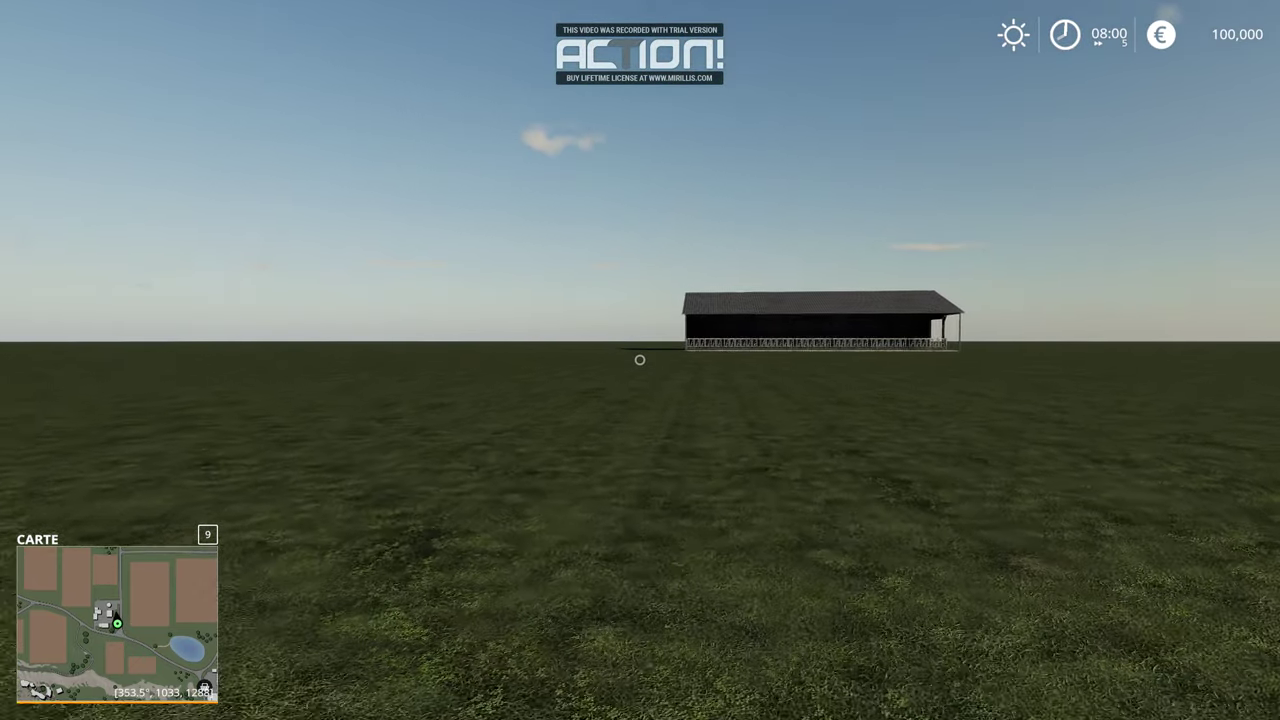
pyautogui.press('w')
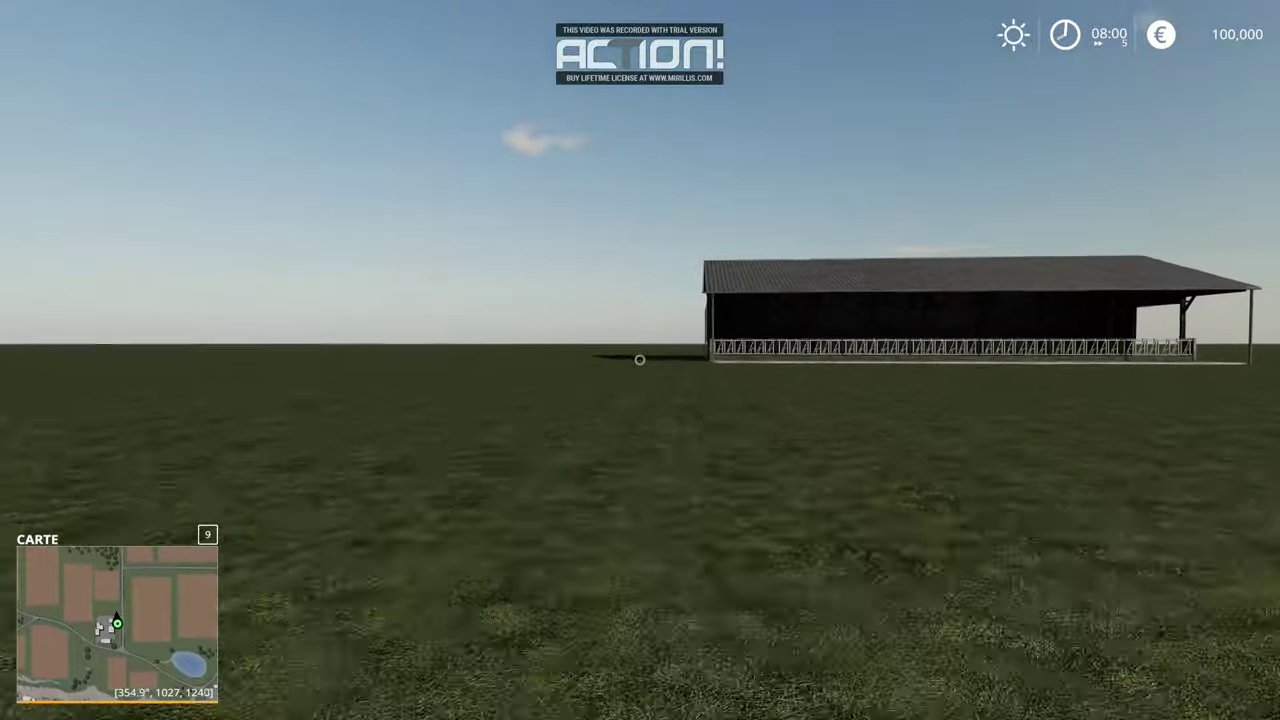
pyautogui.press('w')
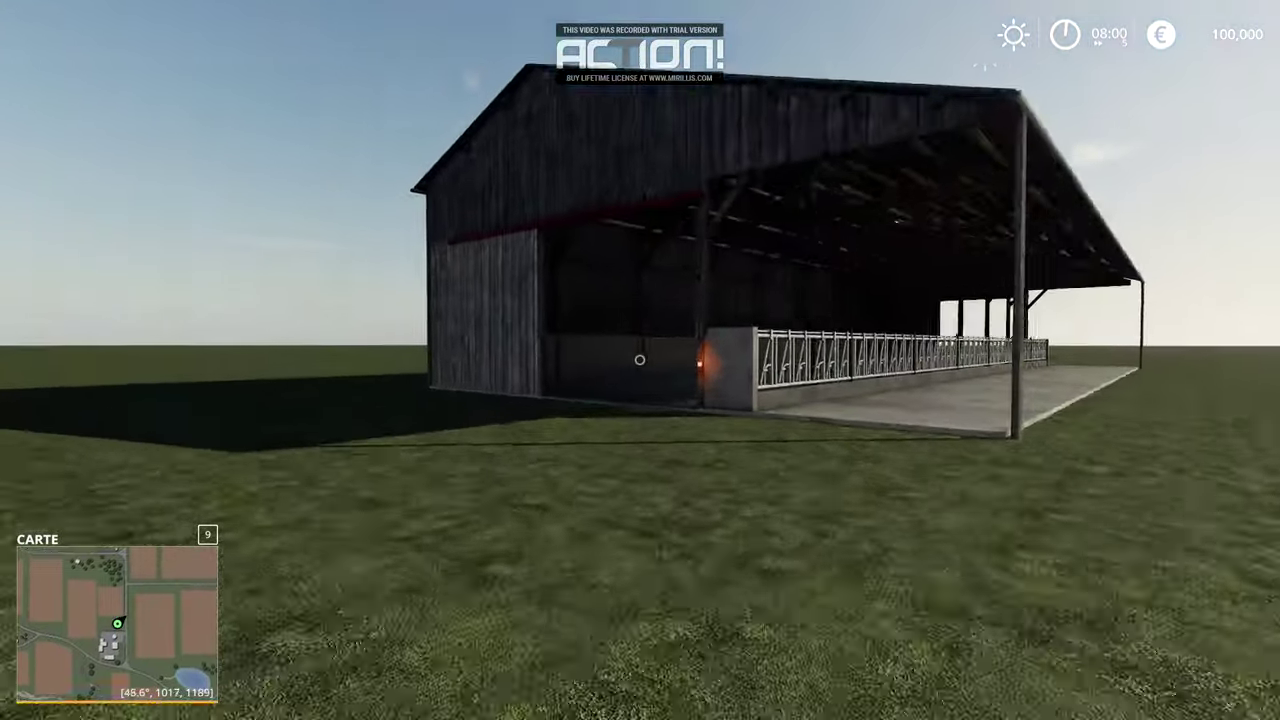
pyautogui.press('w')
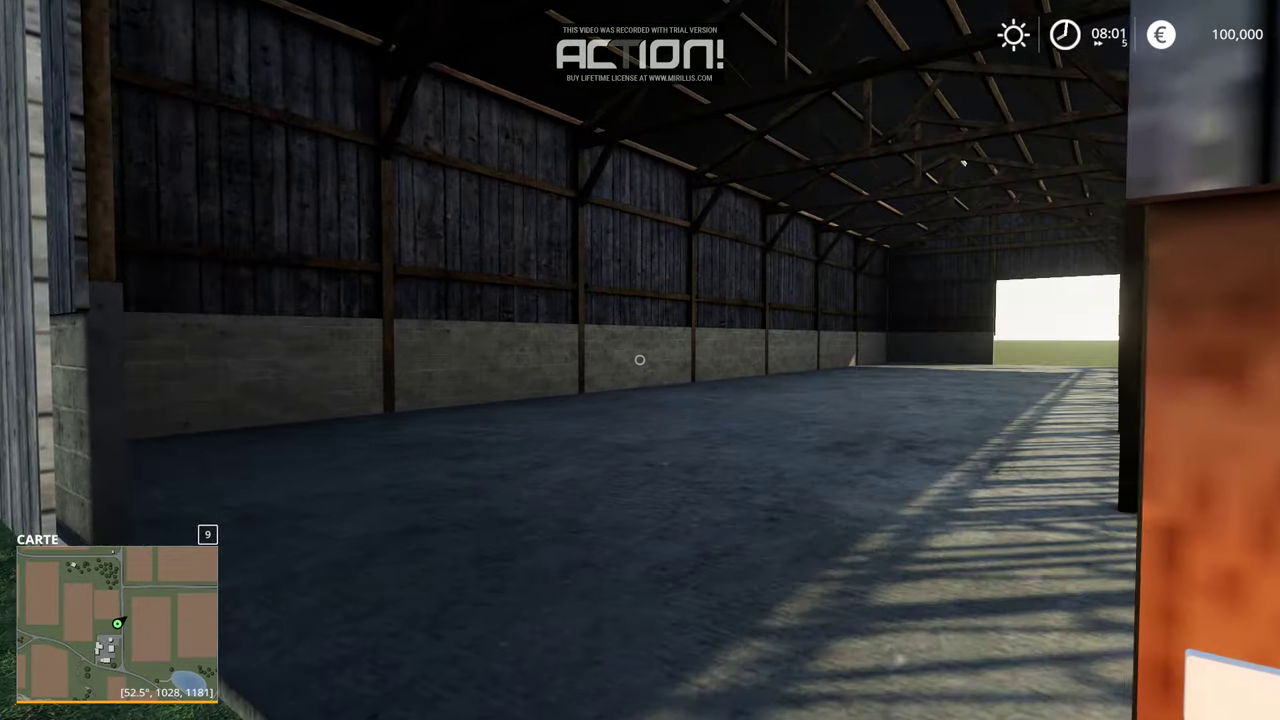
pyautogui.press('s')
pyautogui.press('a')
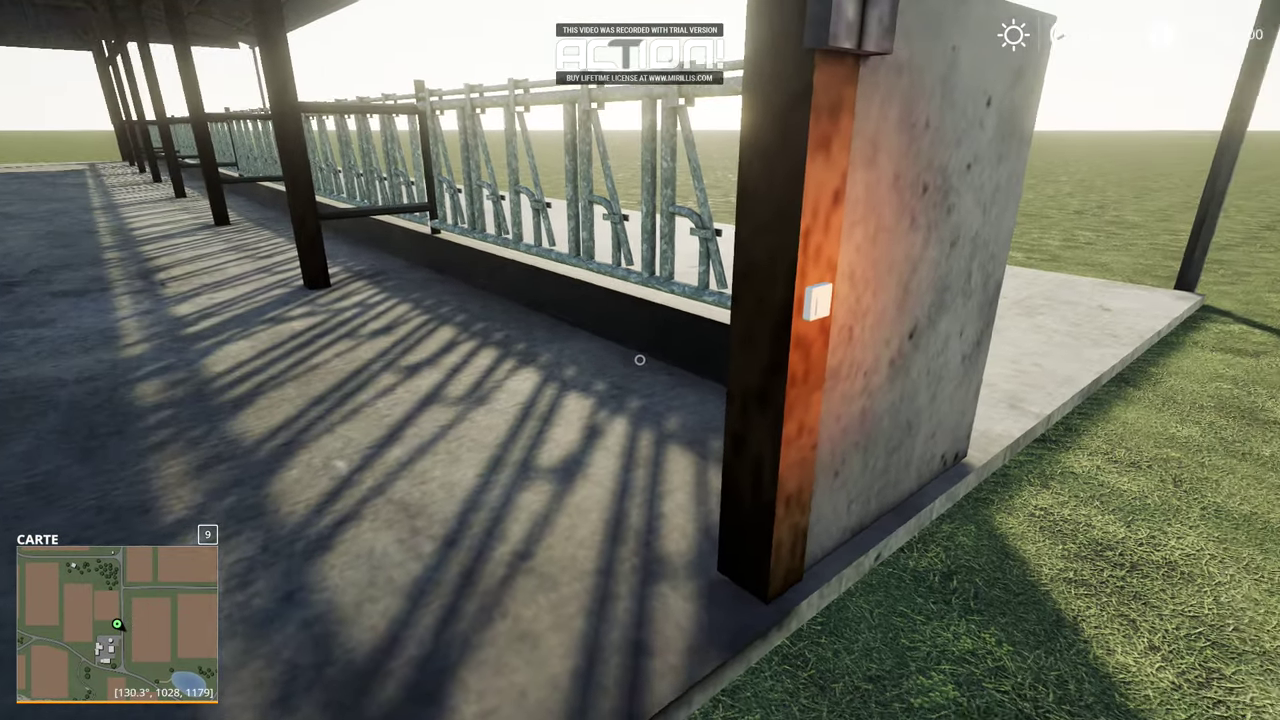
pyautogui.press('w')
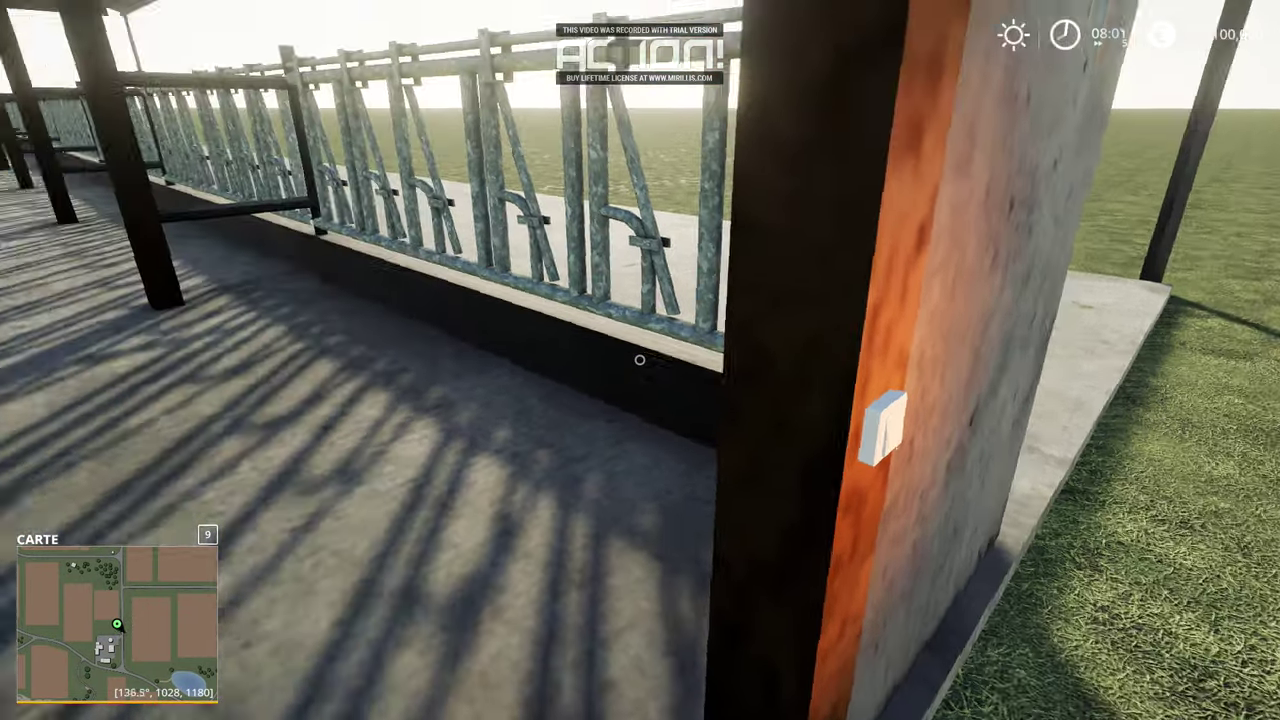
pyautogui.moveTo(640, 360)
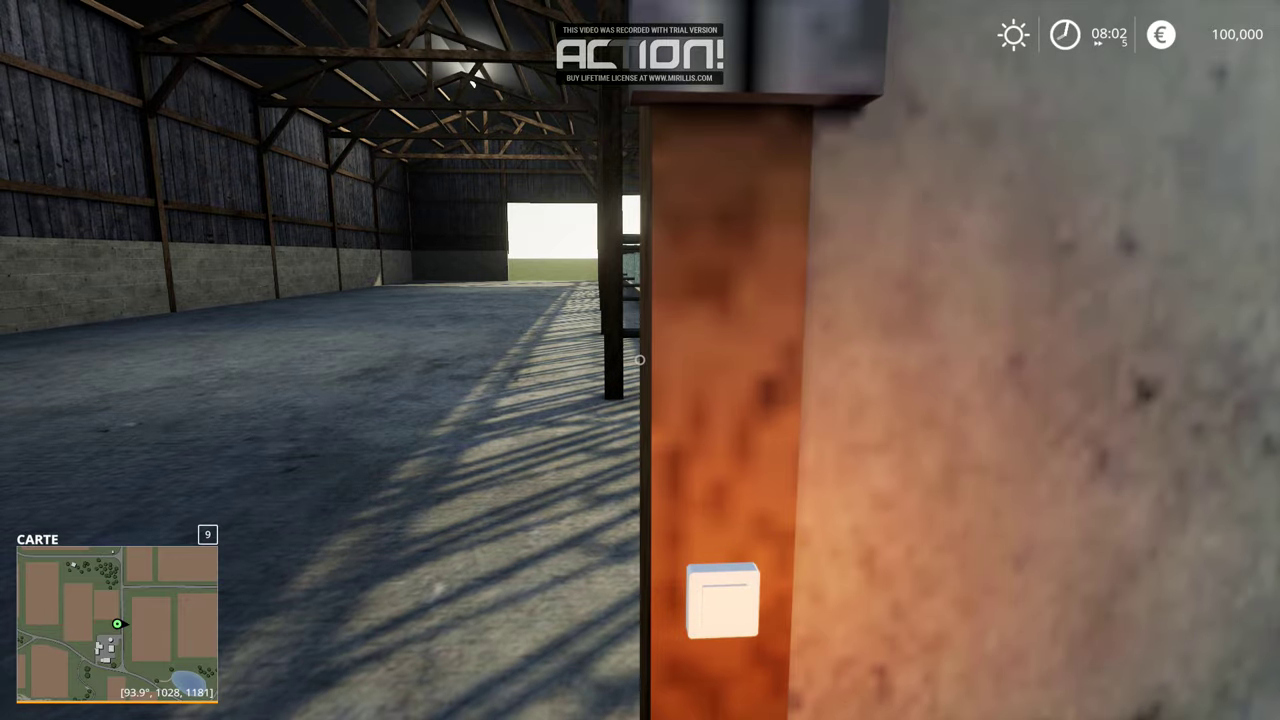
# - Walk through the barn to its opposite entrance and look back at the second light switch from outside
pyautogui.press('w')
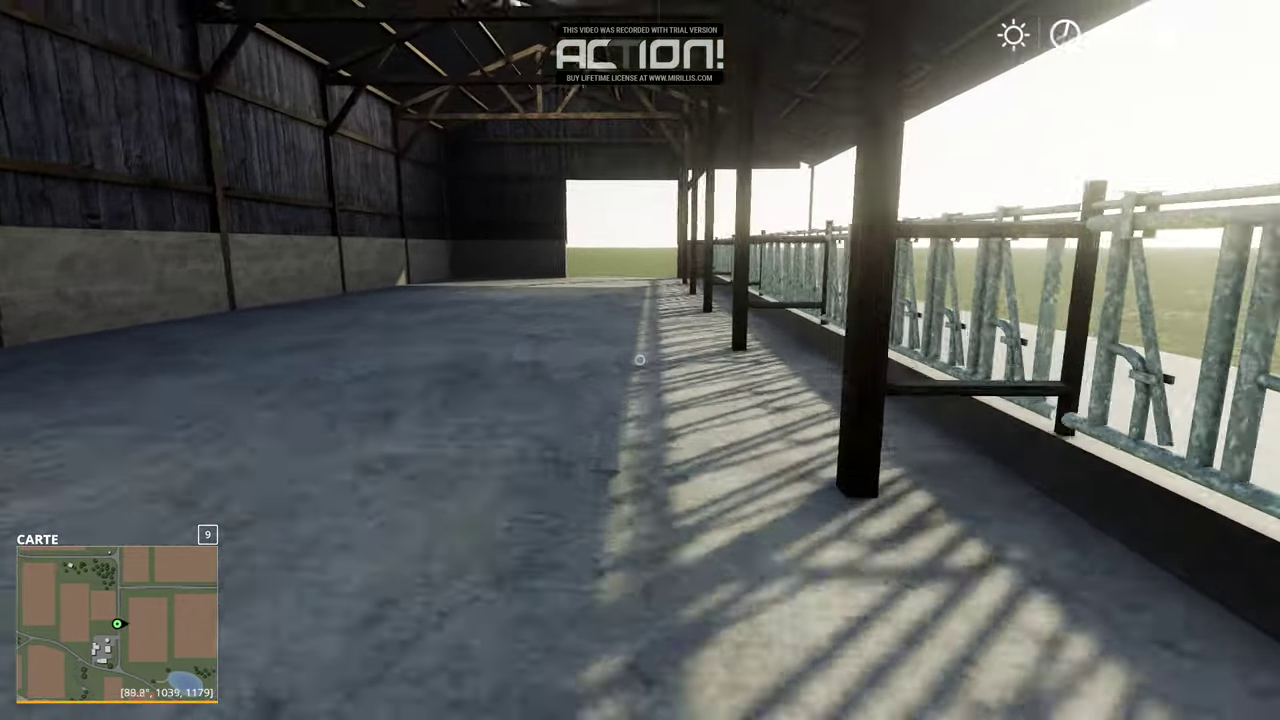
pyautogui.press('w')
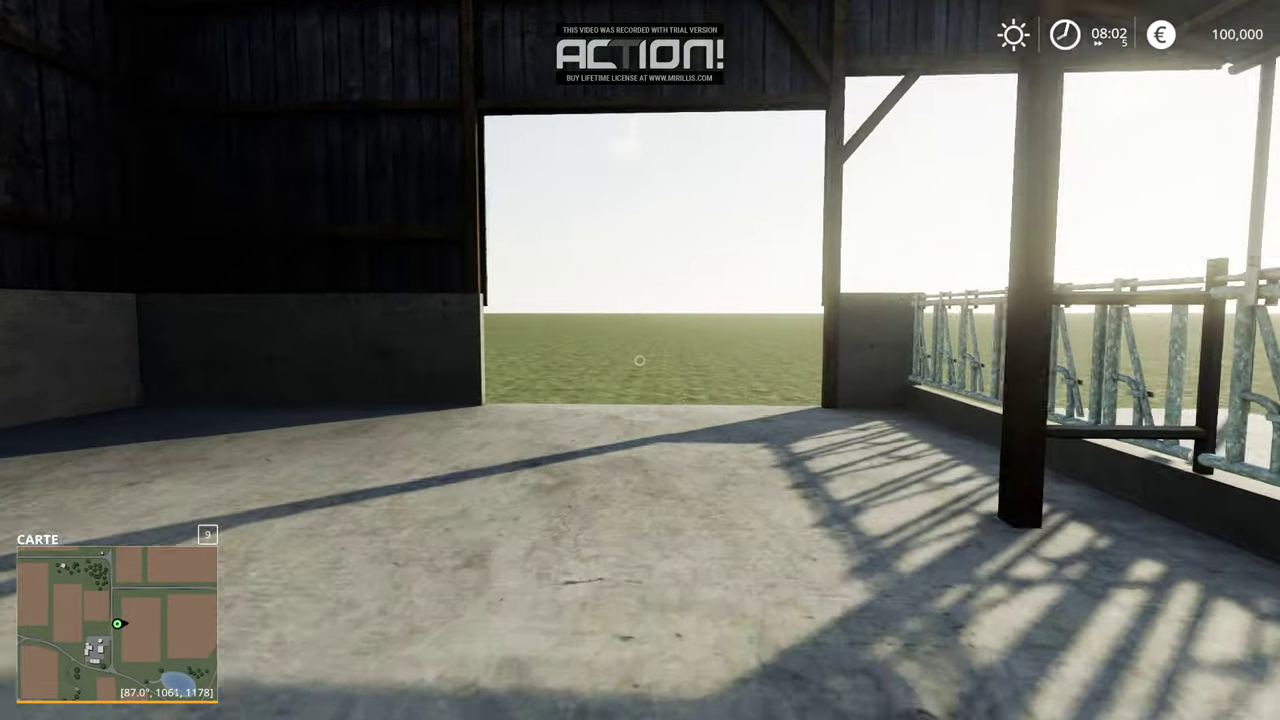
pyautogui.press('w')
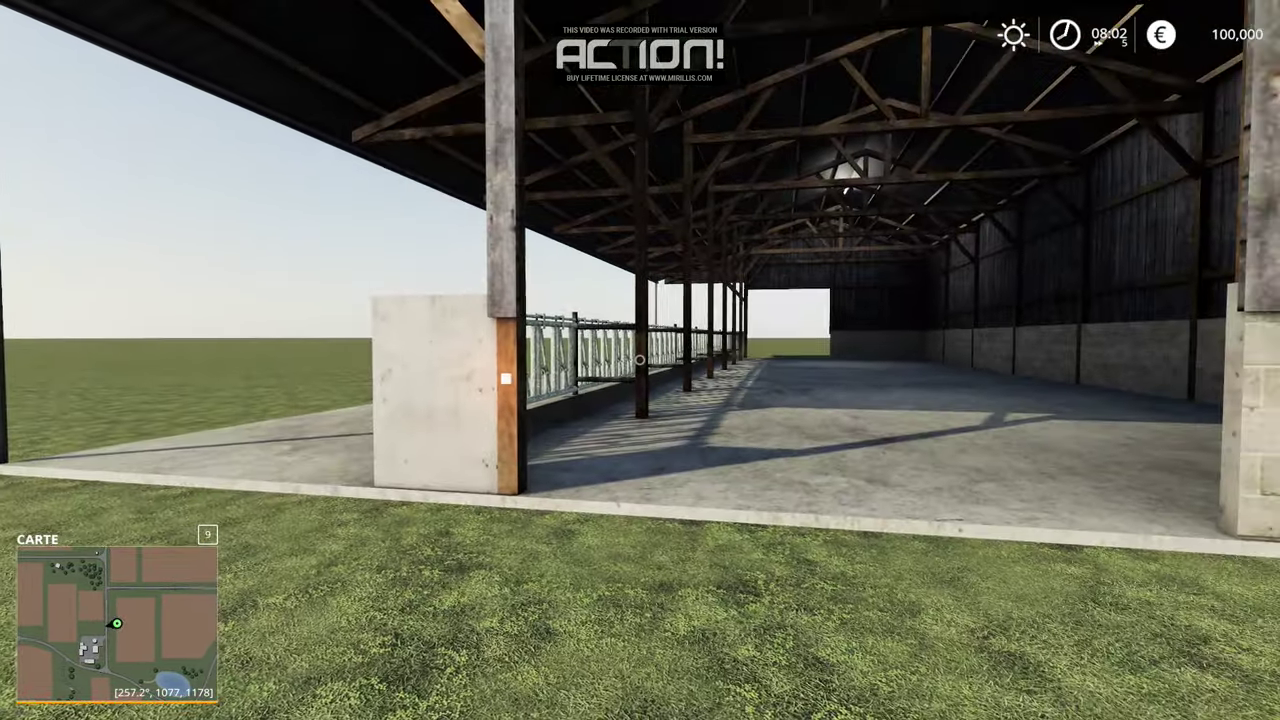
# - Fast-forward the game time at up to 6000x until night, and set the time scale back to 120x
pyautogui.press('8')
pyautogui.press('8')
pyautogui.press('8')
pyautogui.press('8')
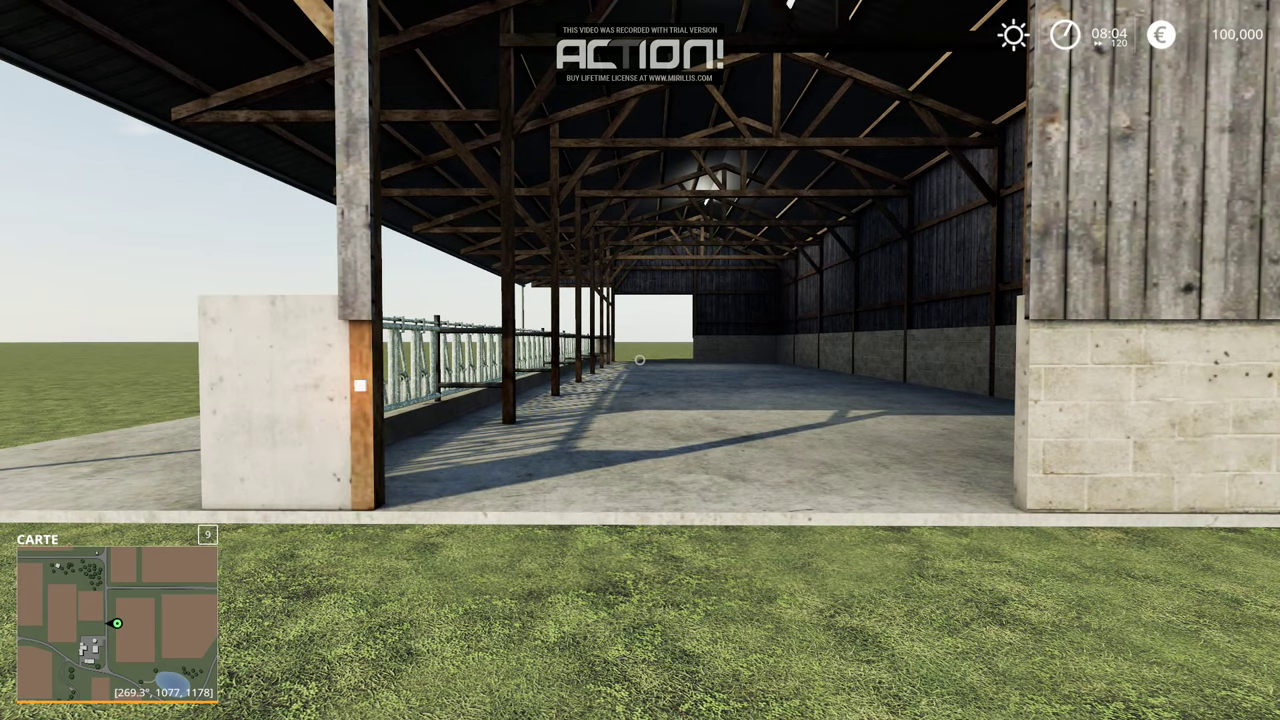
pyautogui.hotkey('ctrl', '8')
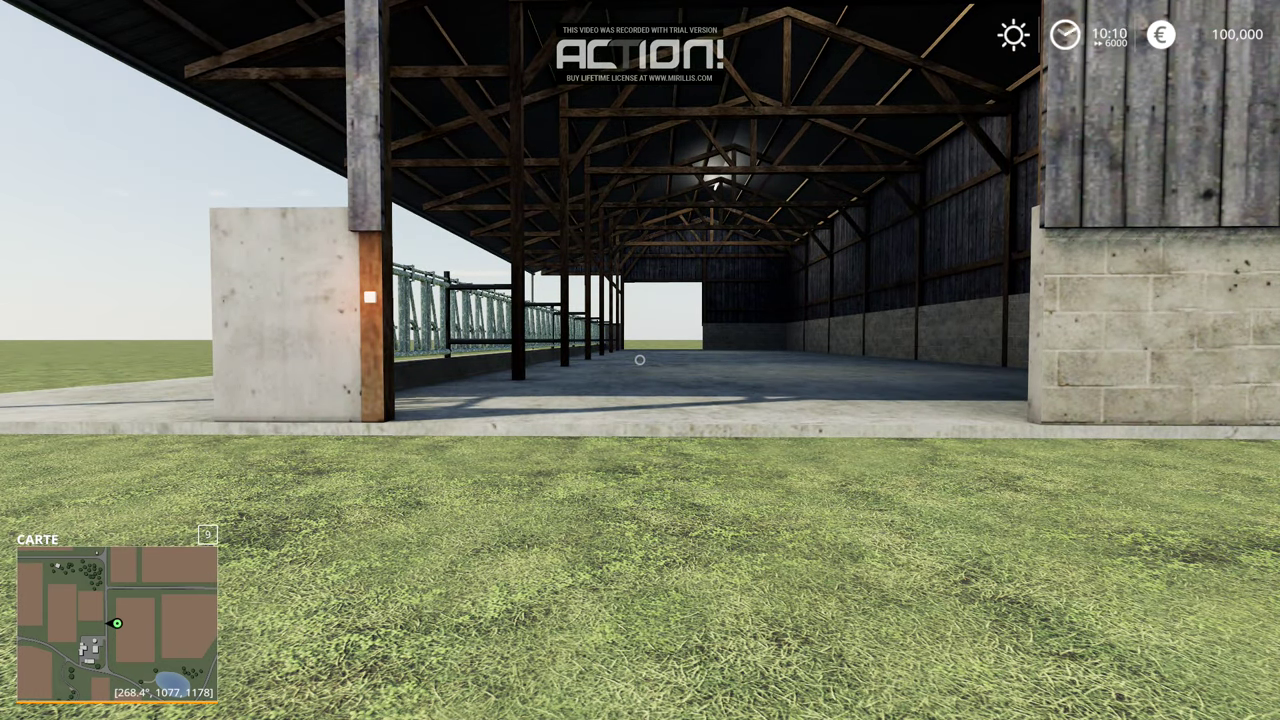
pyautogui.press('7')
pyautogui.press('7')
pyautogui.press('7')
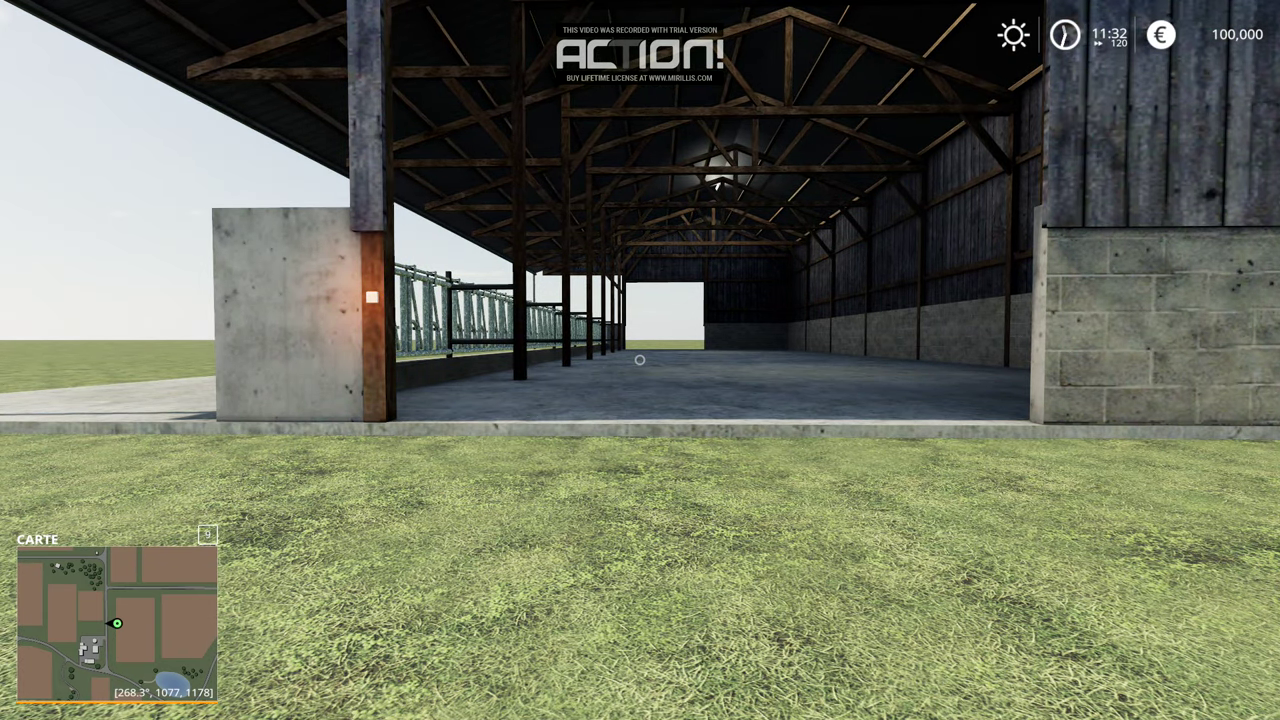
pyautogui.press('+')
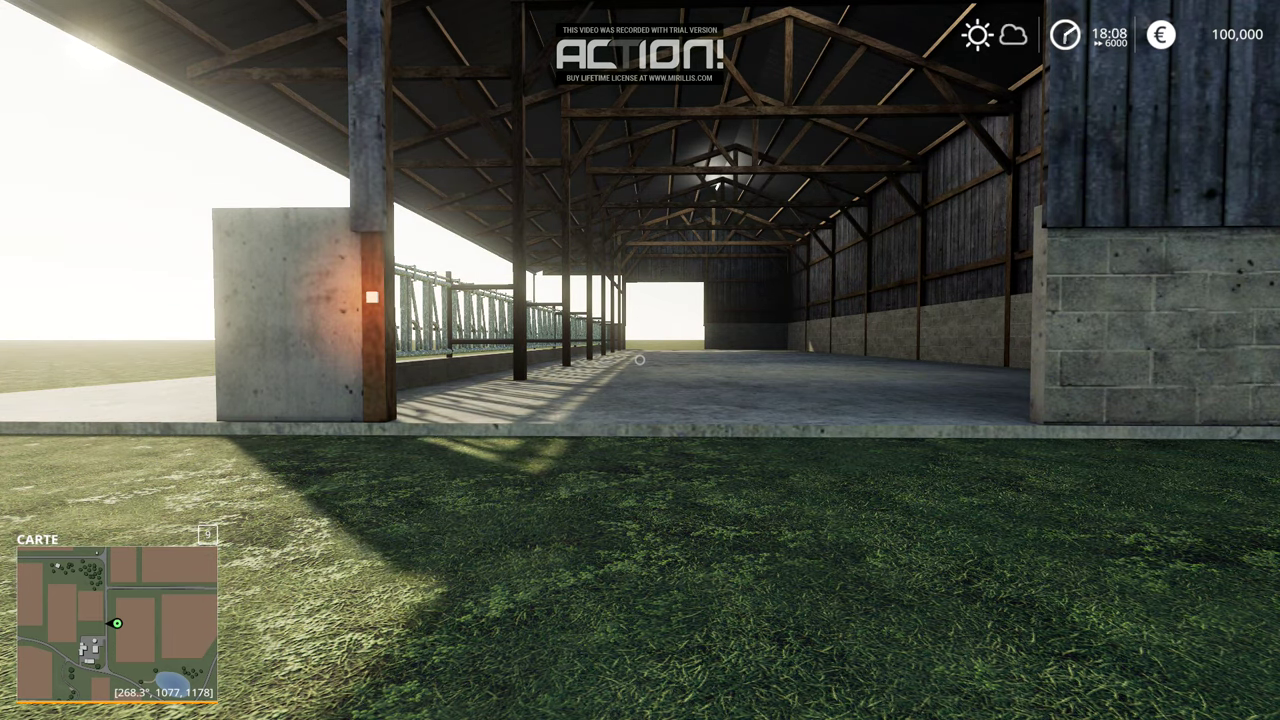
pyautogui.press('-')
# - Walk through the dark barn and examine the ceiling lamps and the light they cast on the floor and beams
pyautogui.press('w')
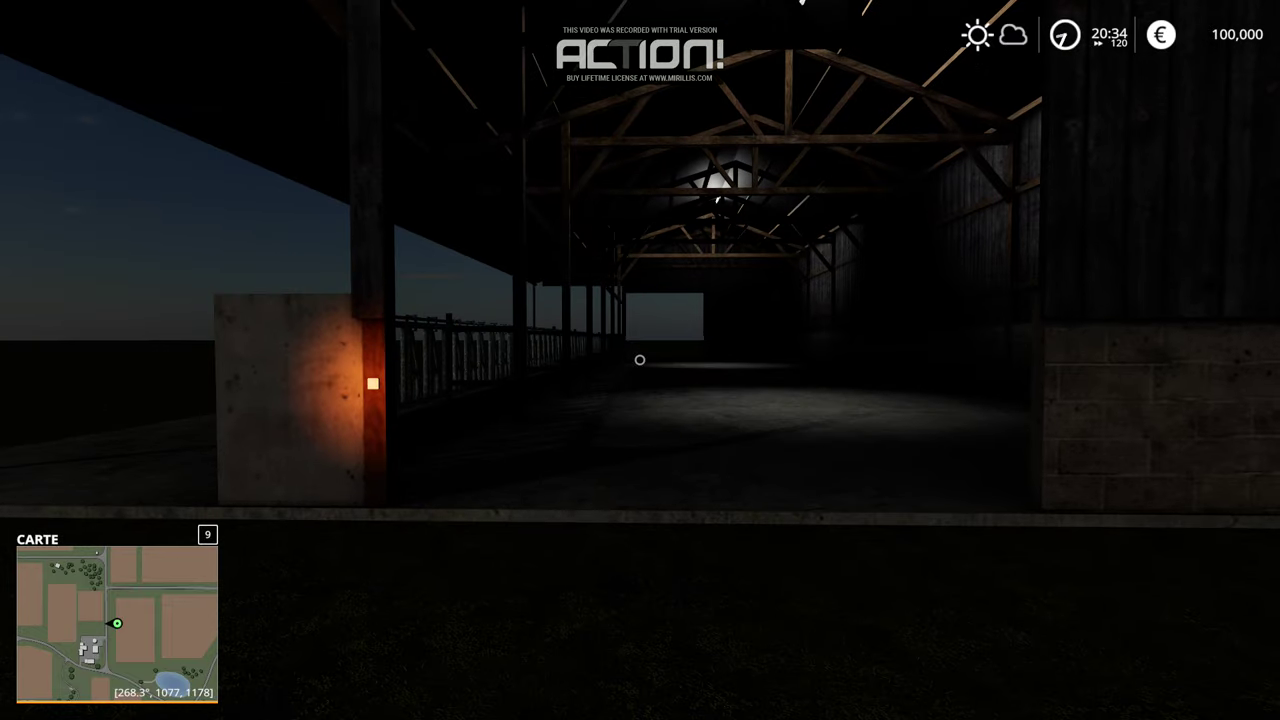
pyautogui.press('w')
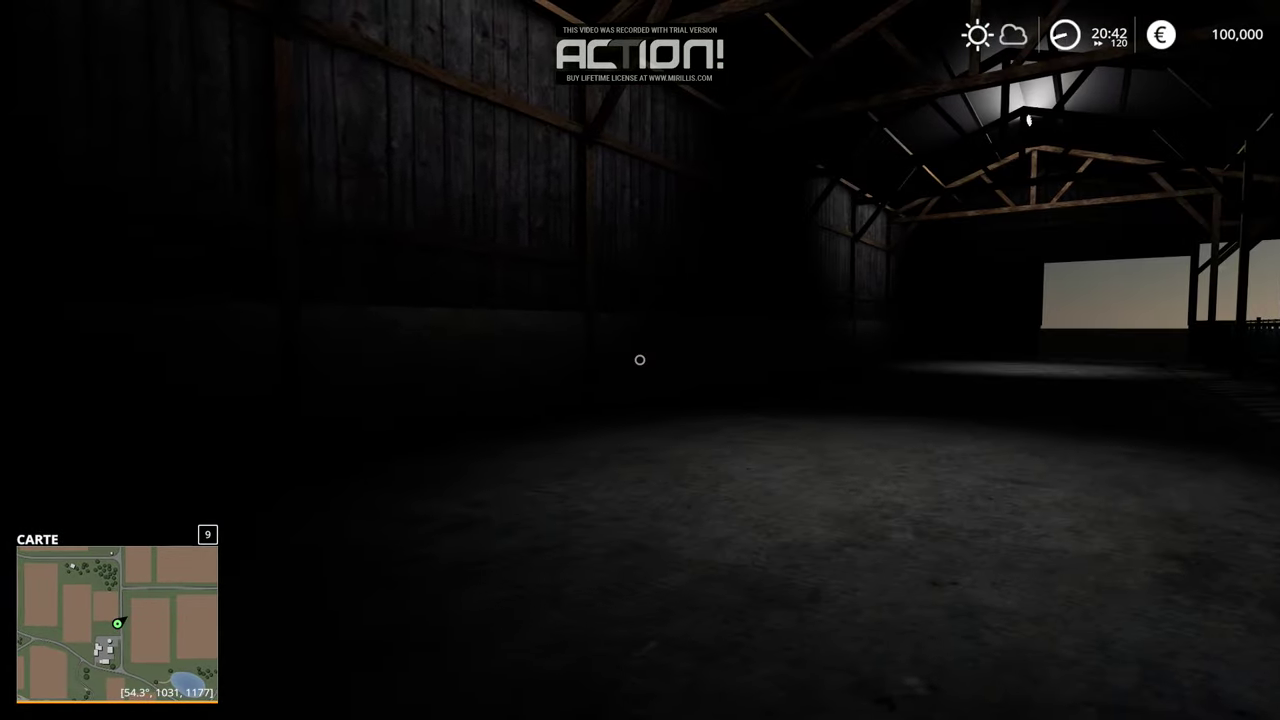
pyautogui.press('d')
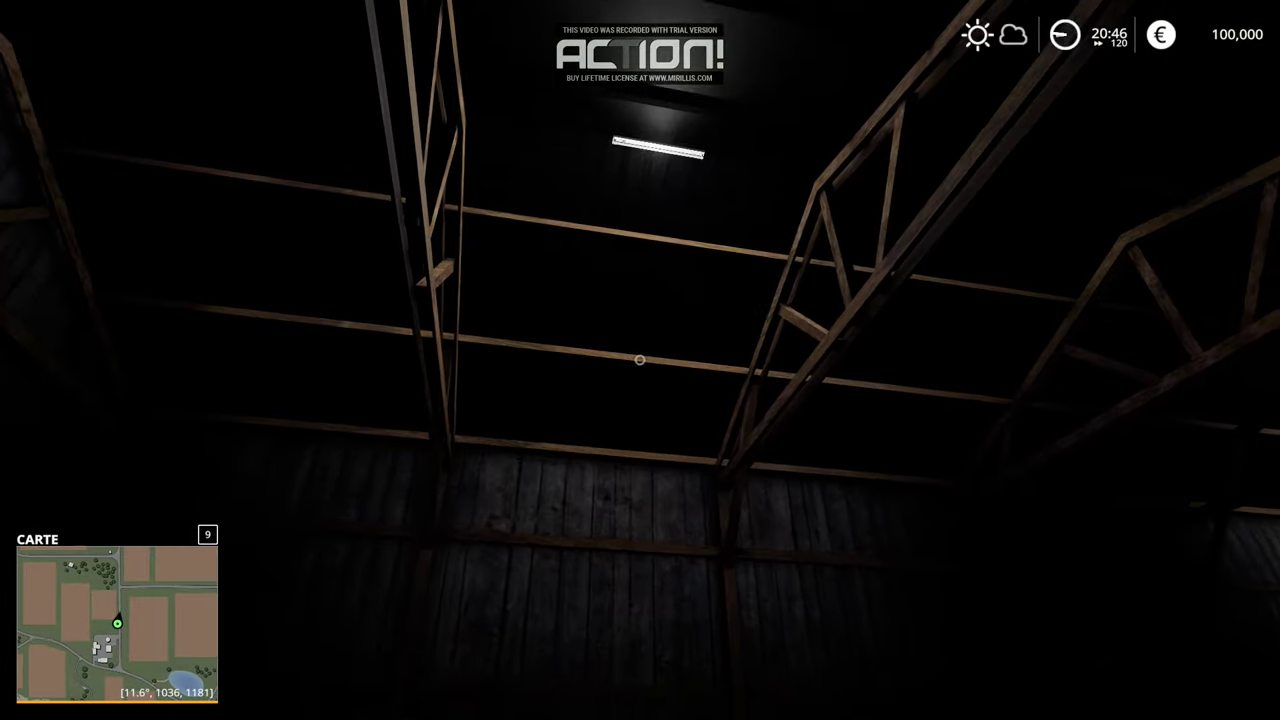
pyautogui.press('w')
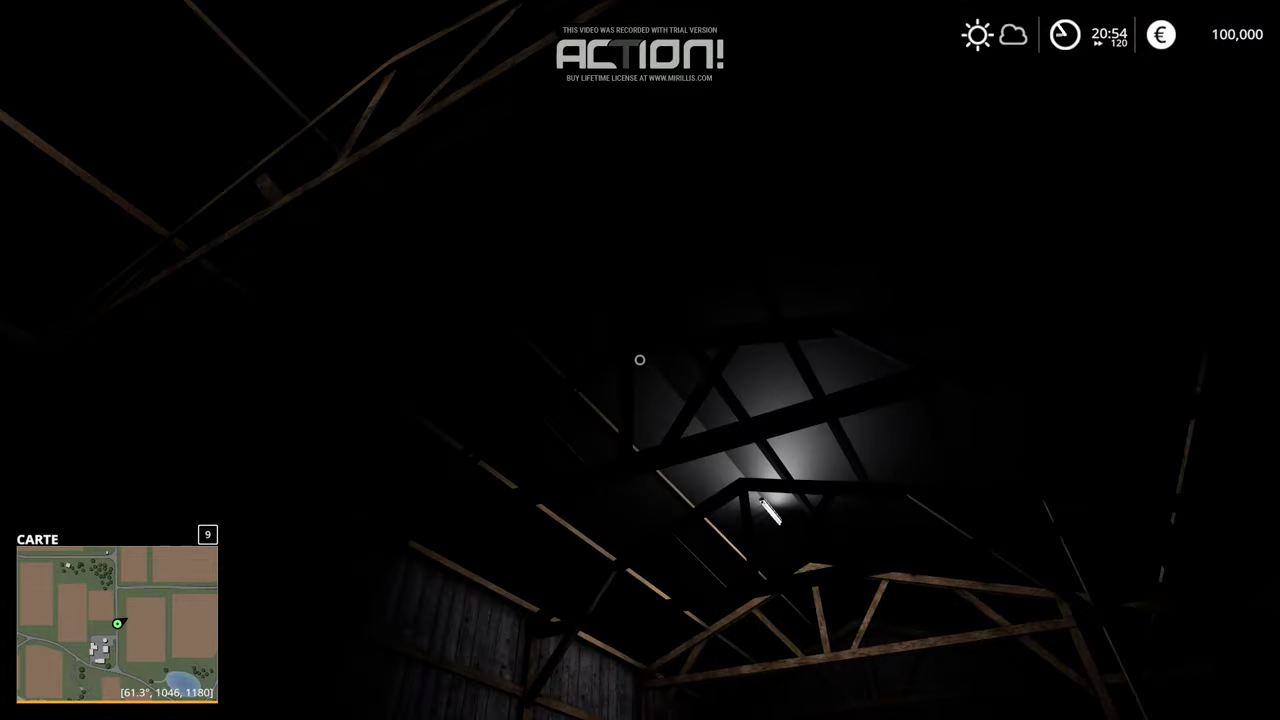
pyautogui.press('w')
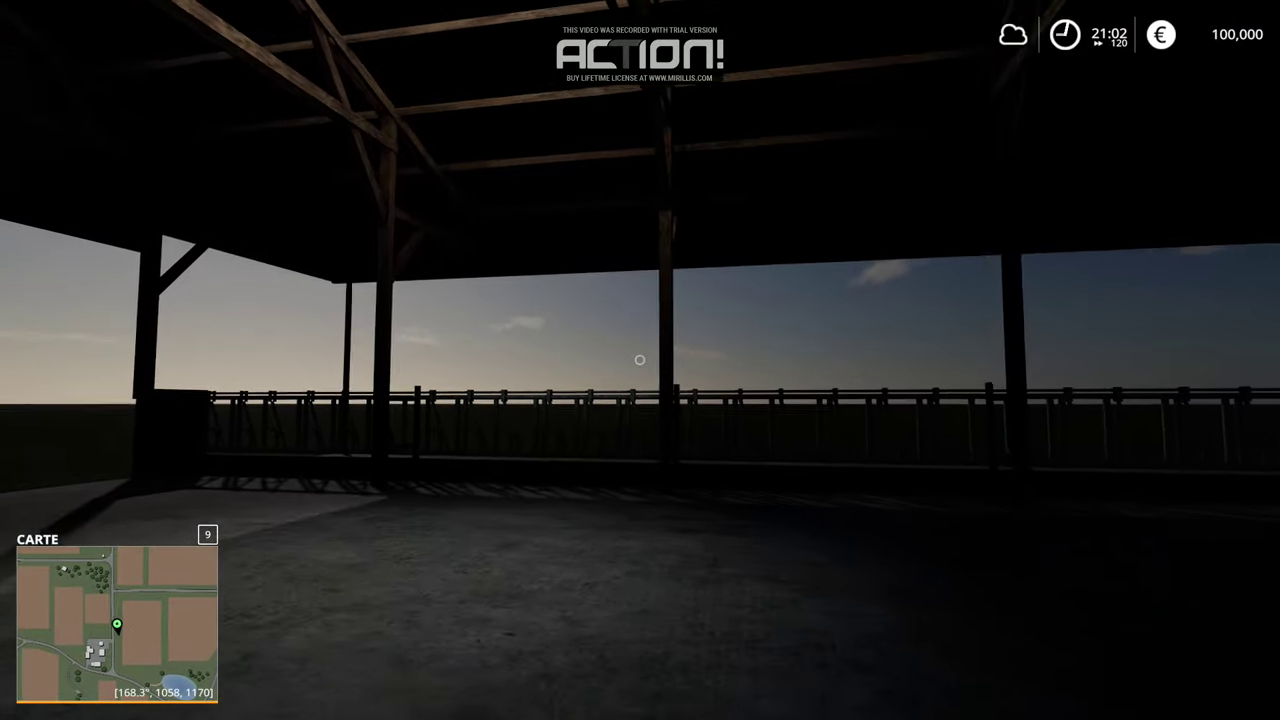
pyautogui.press('a')
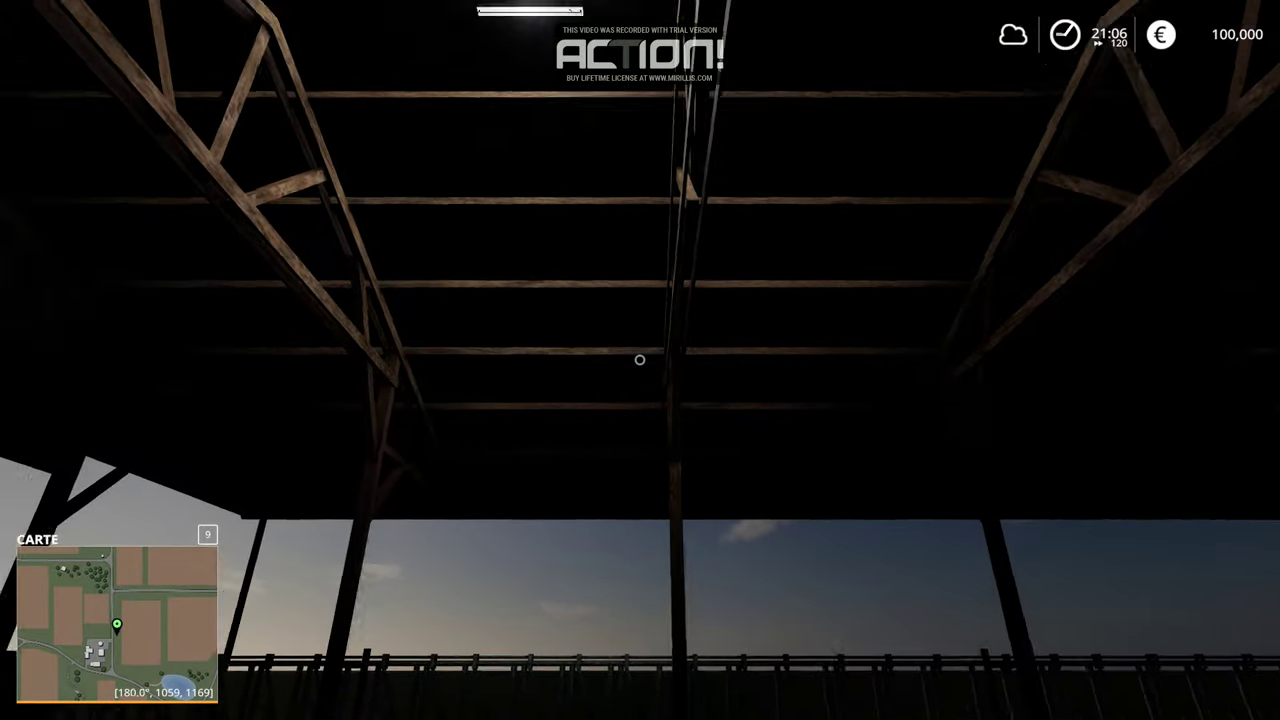
pyautogui.press('w')
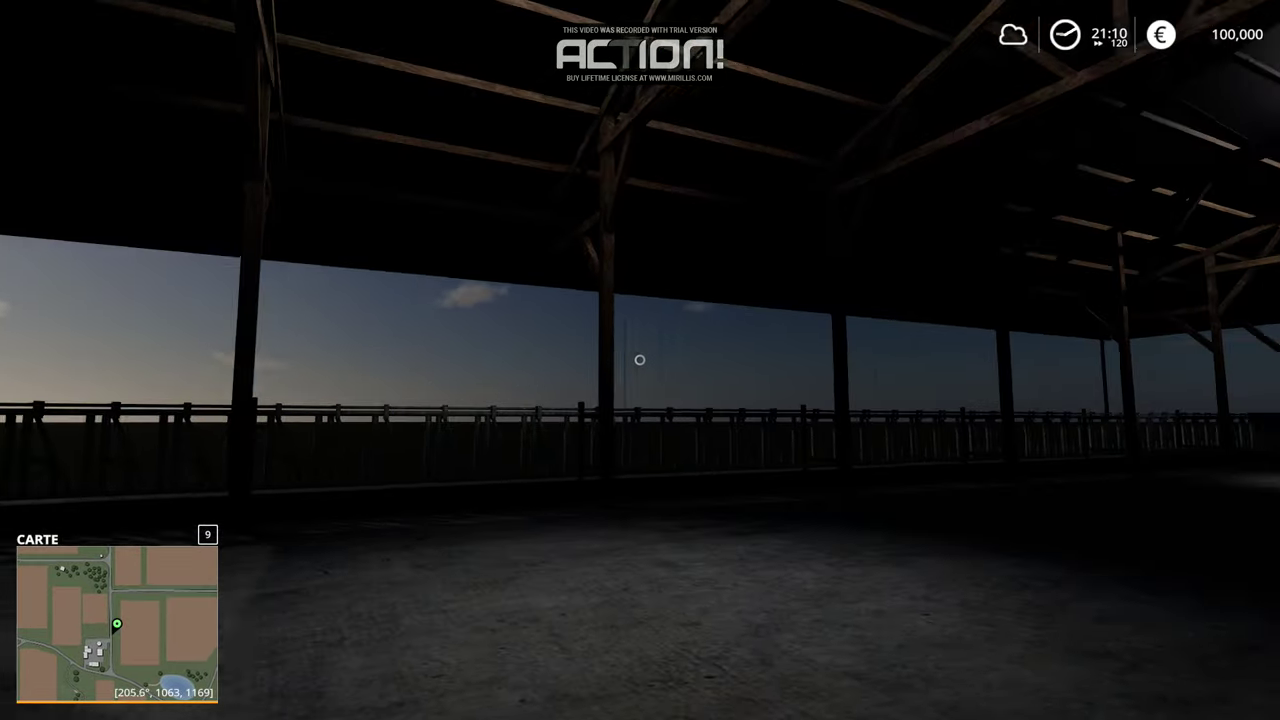
pyautogui.press('w')
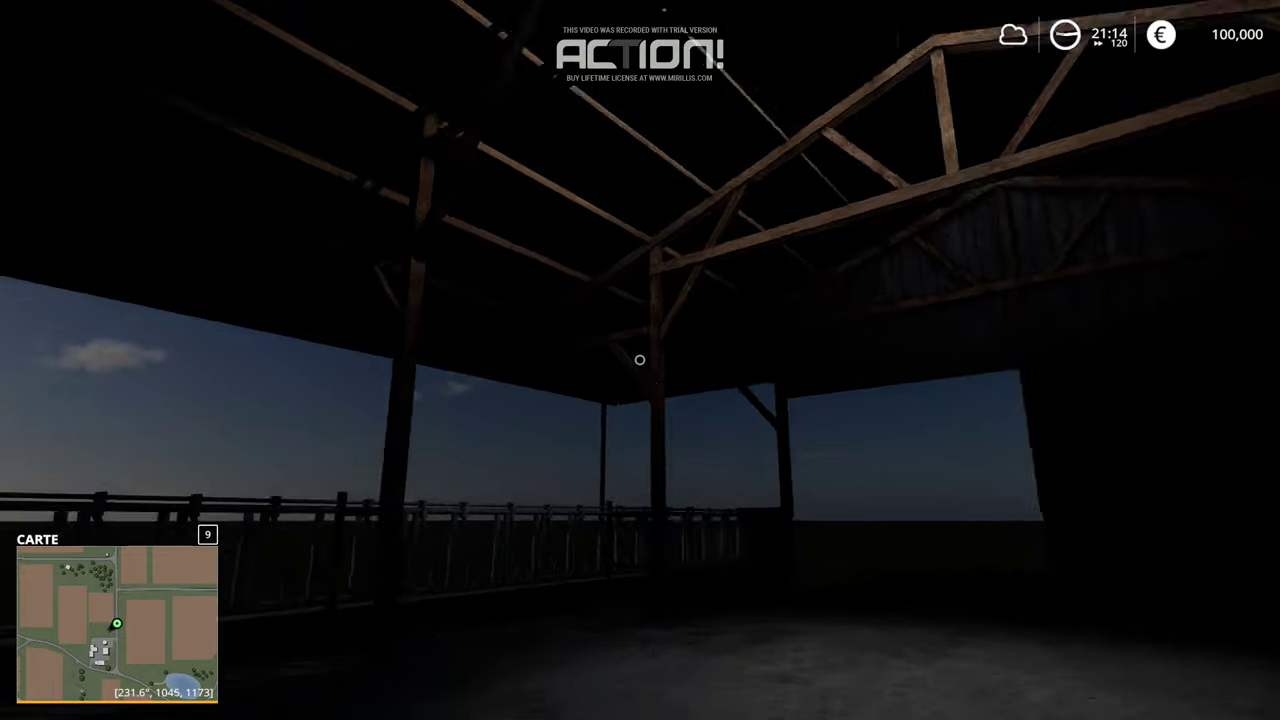
pyautogui.press('d')
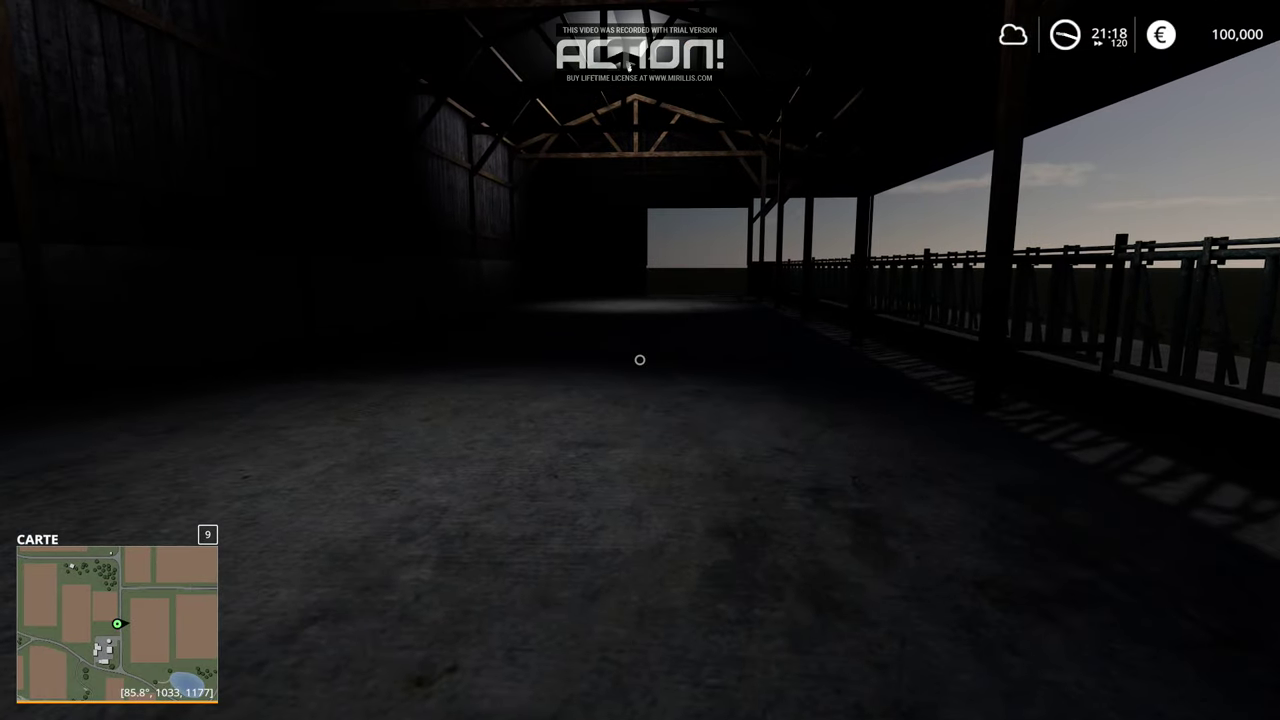
# - Walk with the flashlight to the opposite barn entrance, turn it off and view the glowing light switch there
pyautogui.press('w')
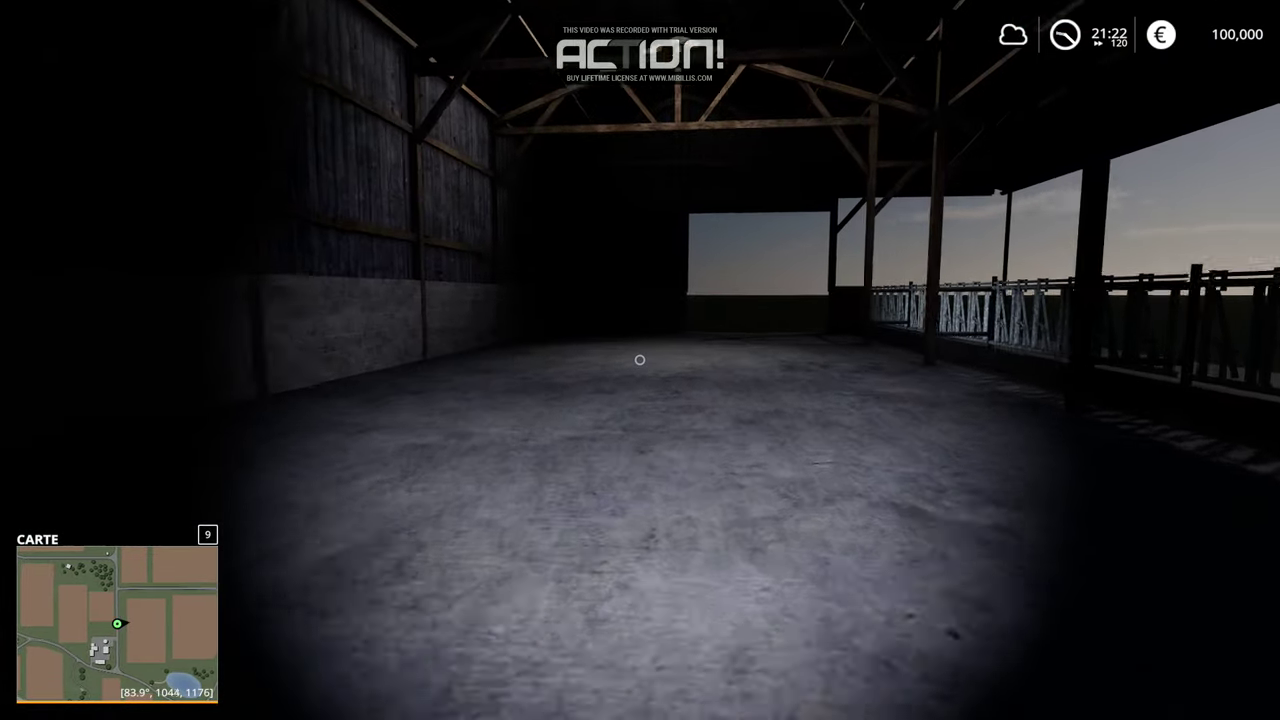
pyautogui.press('w')
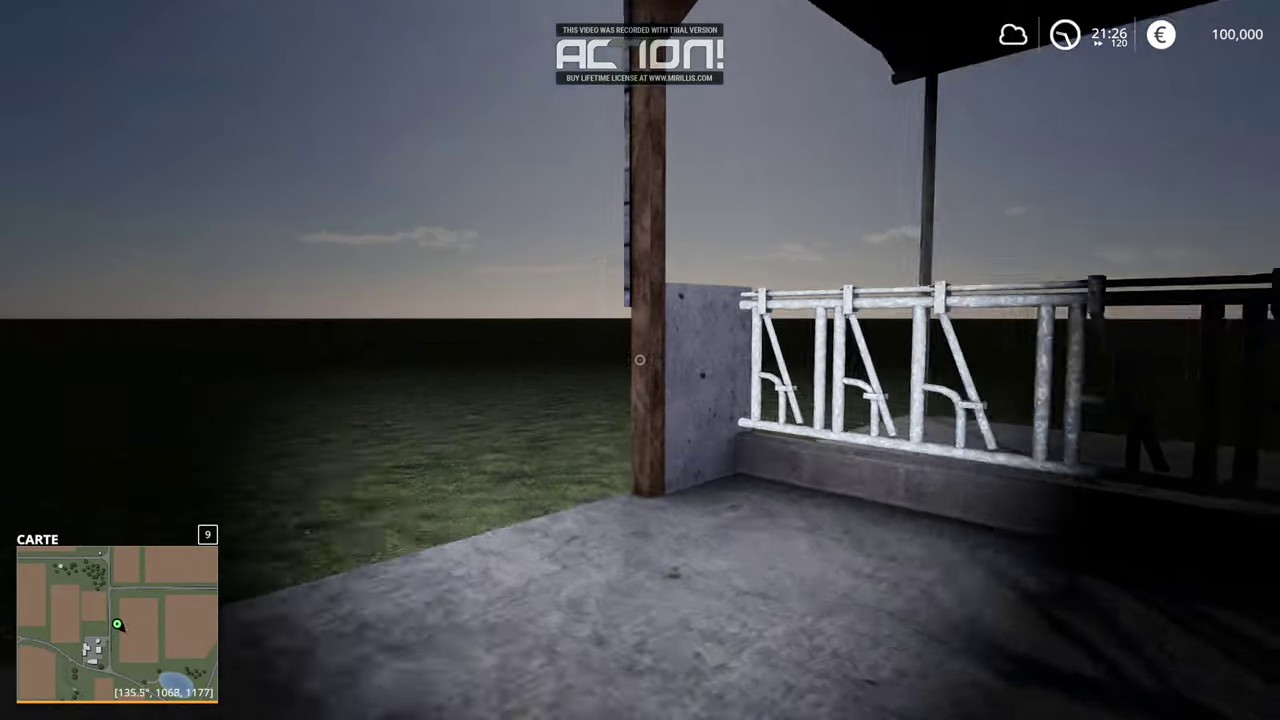
pyautogui.press('f')
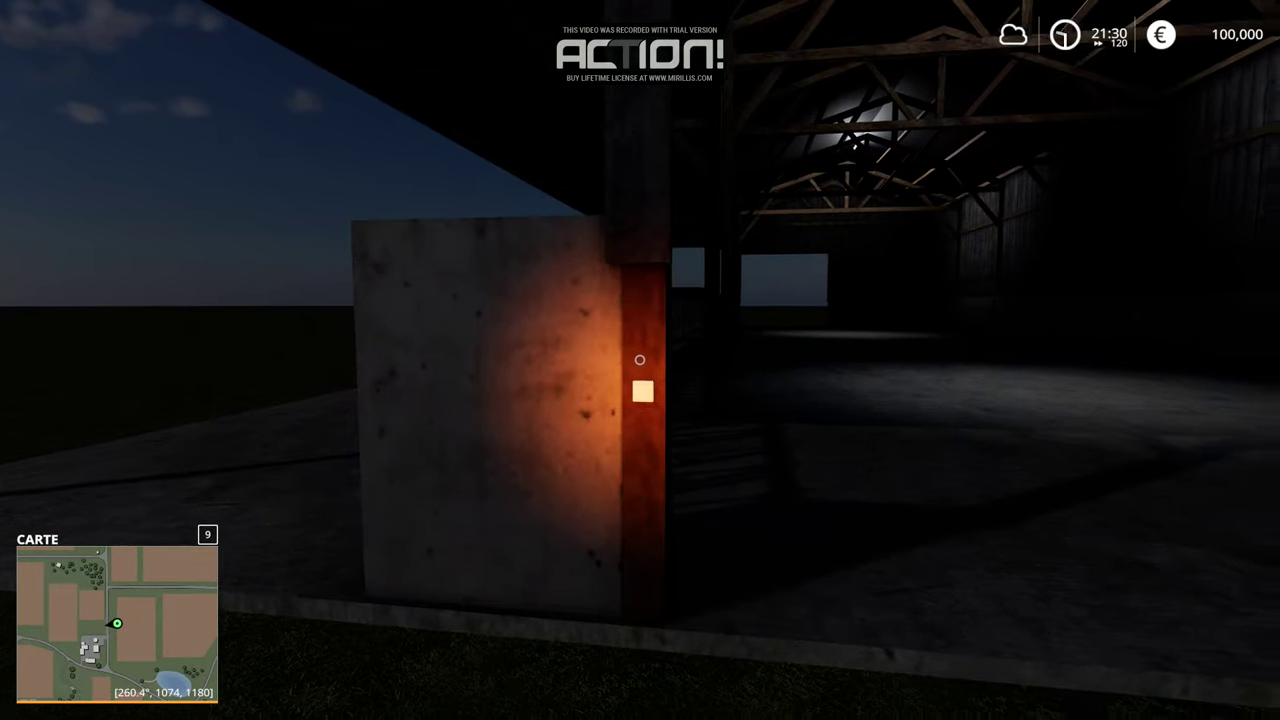
# - Test the switch by turning the barn lamps off and on again, and back away to view the barn from outside
pyautogui.press('w')
pyautogui.press('w')
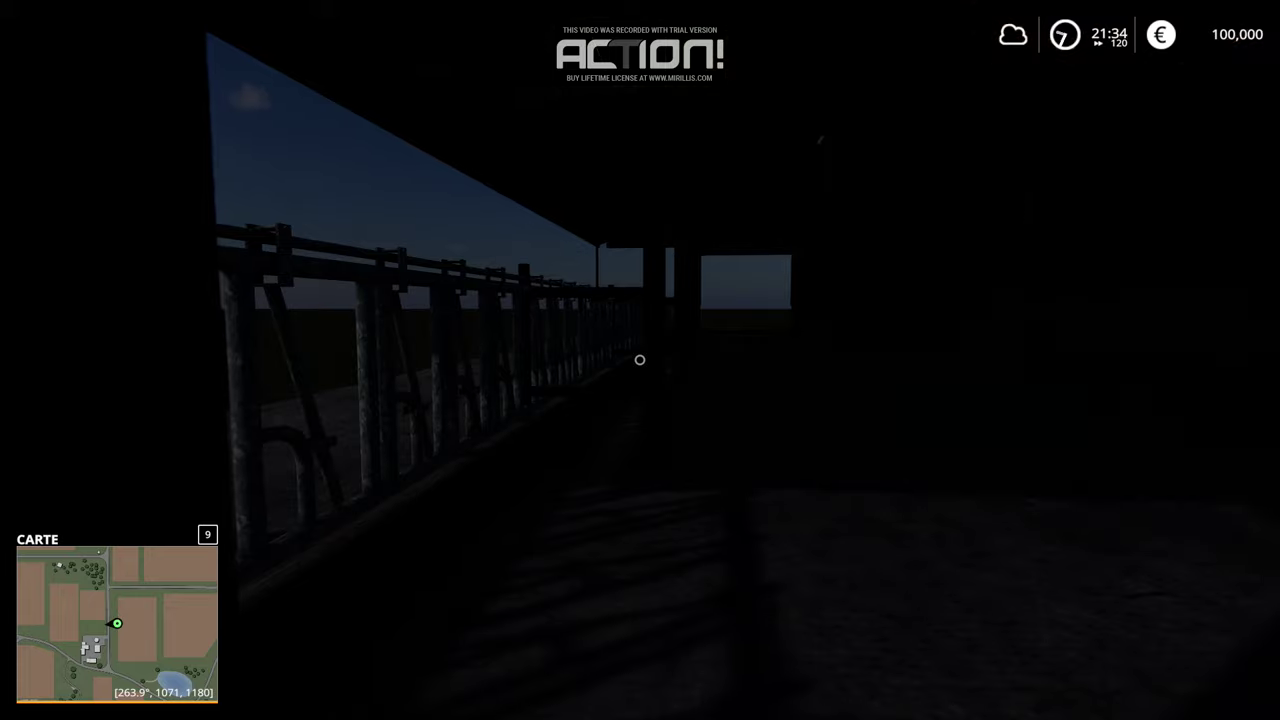
pyautogui.press('r')
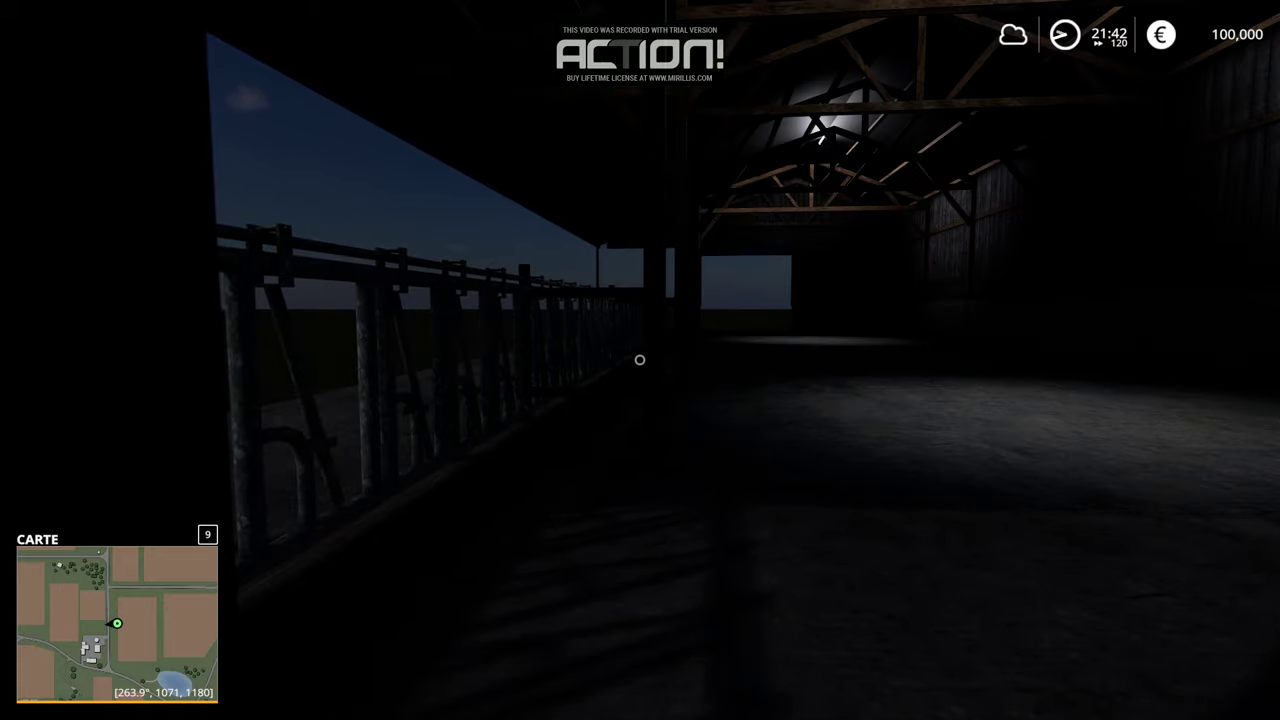
pyautogui.press('s')
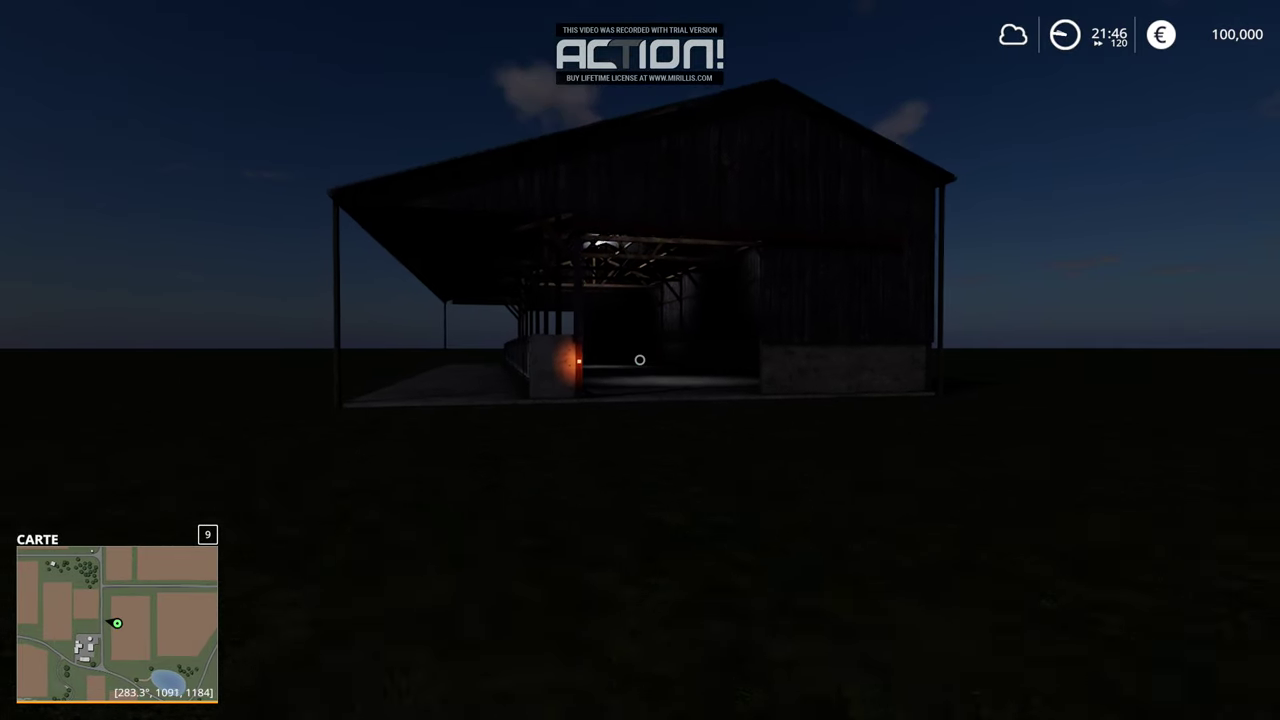